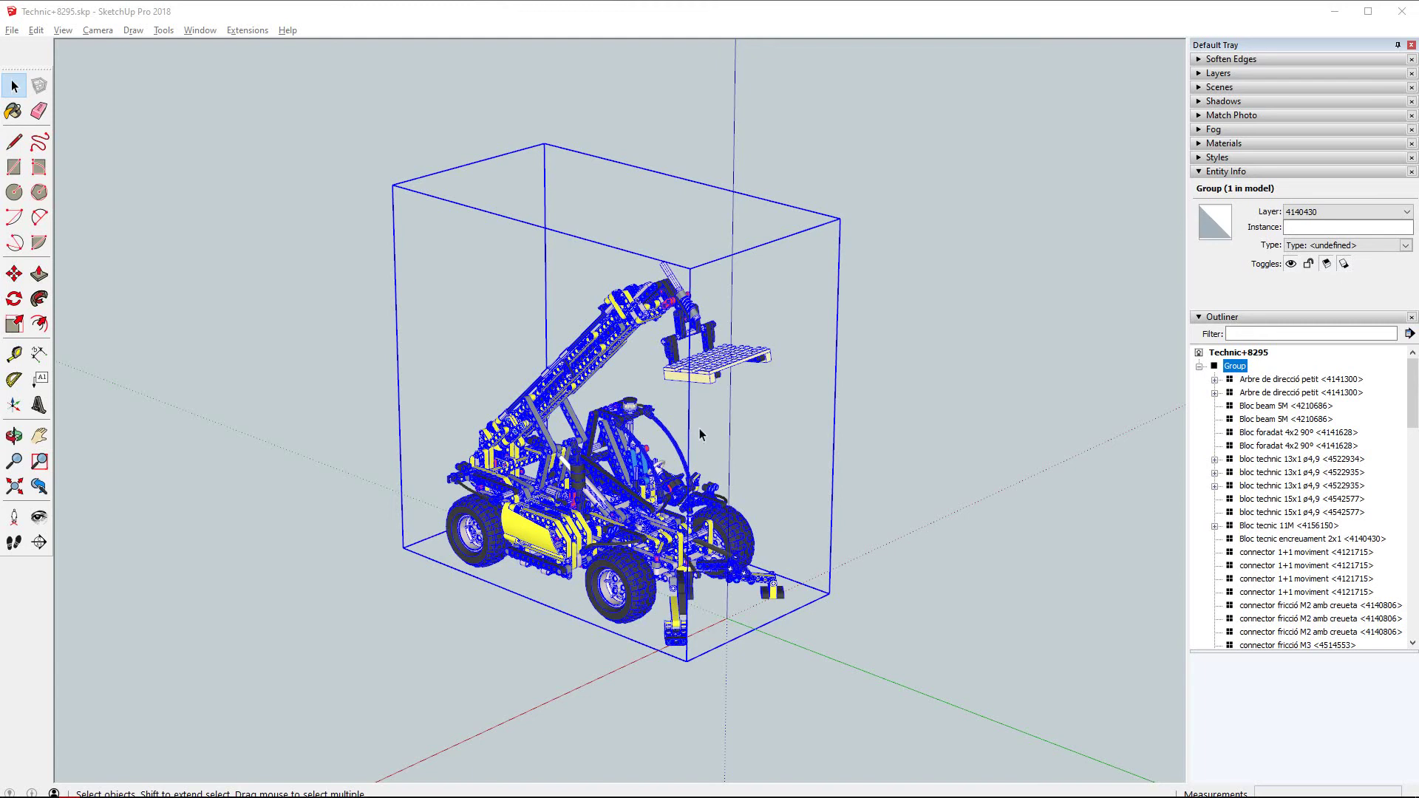
Step: Orbit the loader and browse the Outliner groups down to the Bloc technic 3X5 90° part
mouse_move(700, 434)
middle_mouse_down()
mouse_move(202, 397)
mouse_move(820, 455)
middle_mouse_up()
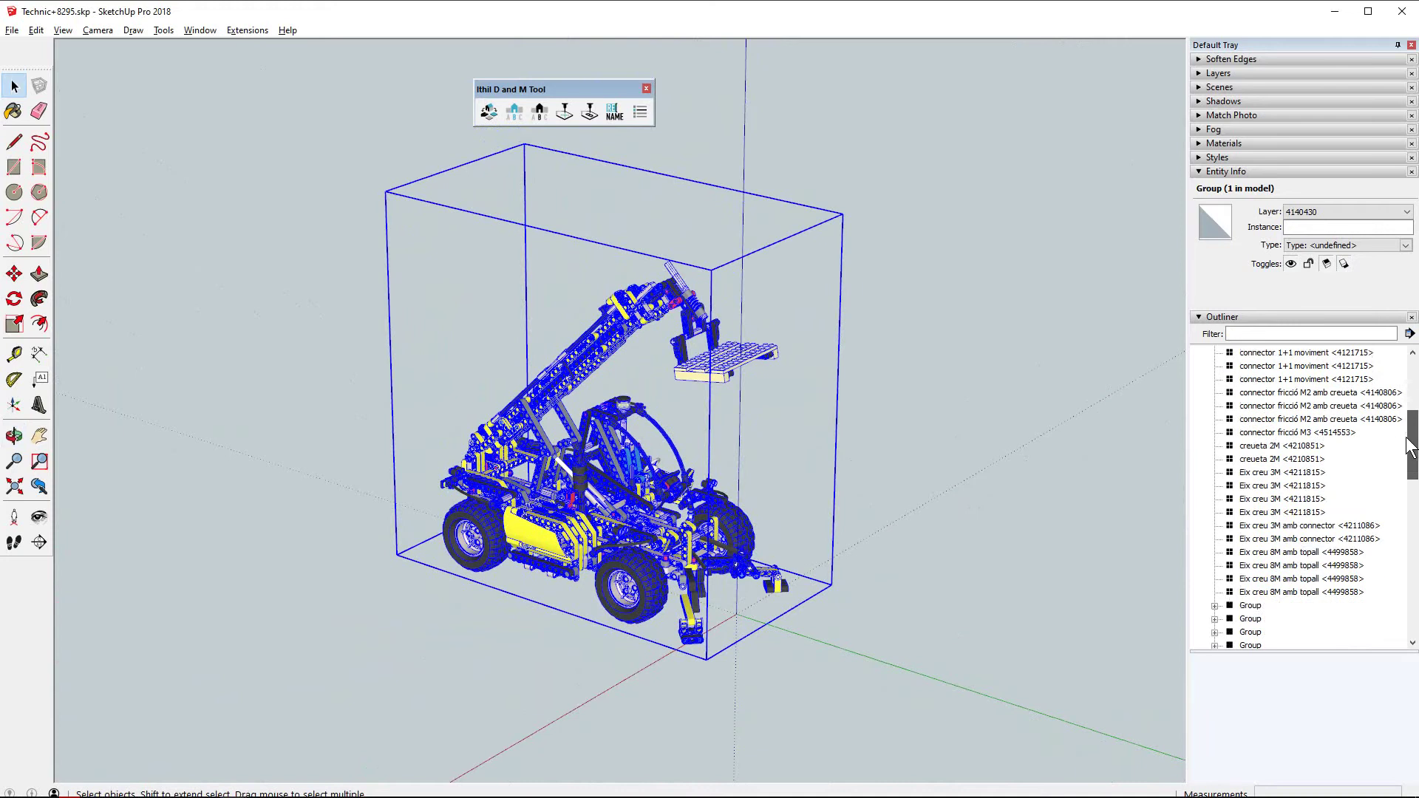
left_click_drag(1412, 399, 1413, 503)
scroll(1227, 629, "down", 5)
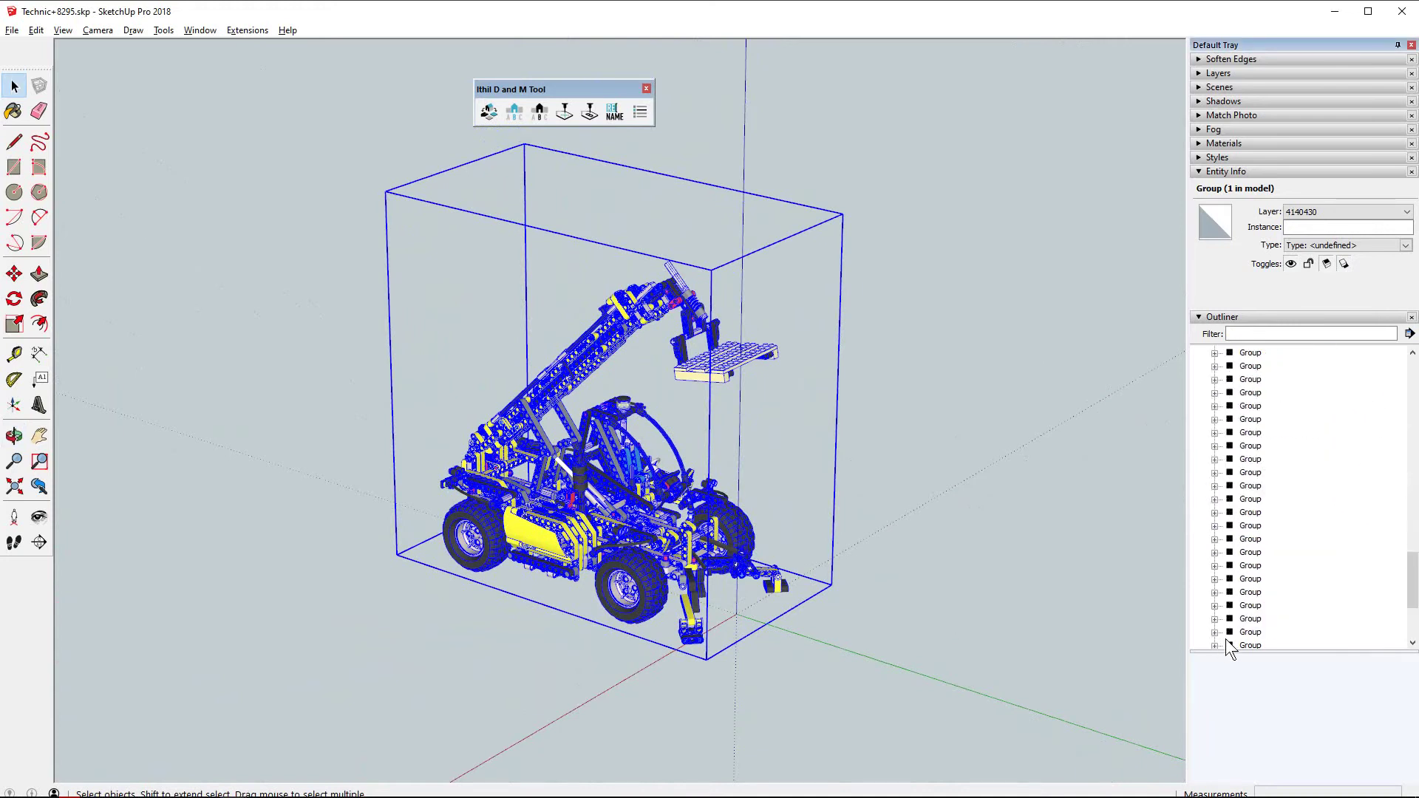
left_click(1215, 552)
scroll(1218, 558, "up", 2)
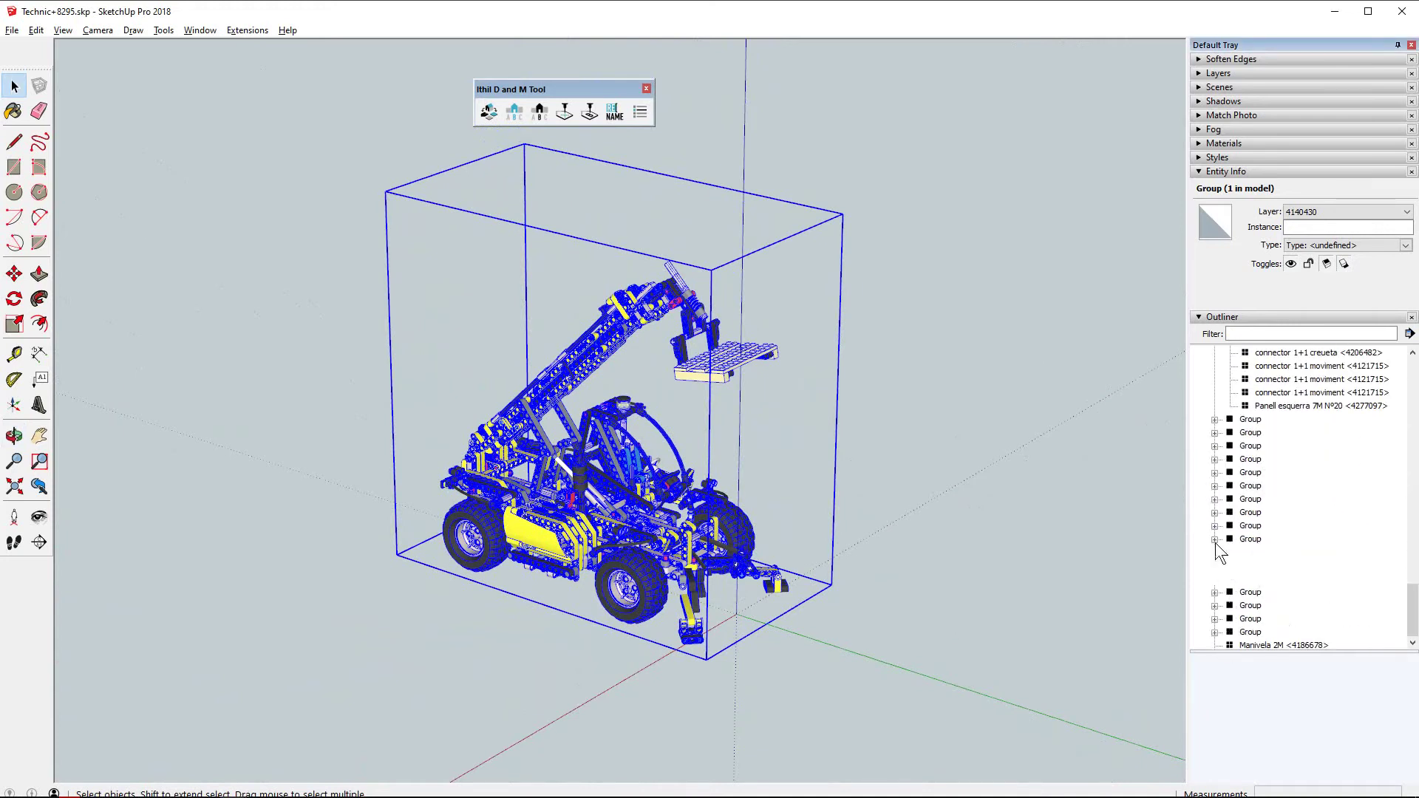
left_click(1214, 538)
left_click(1283, 554)
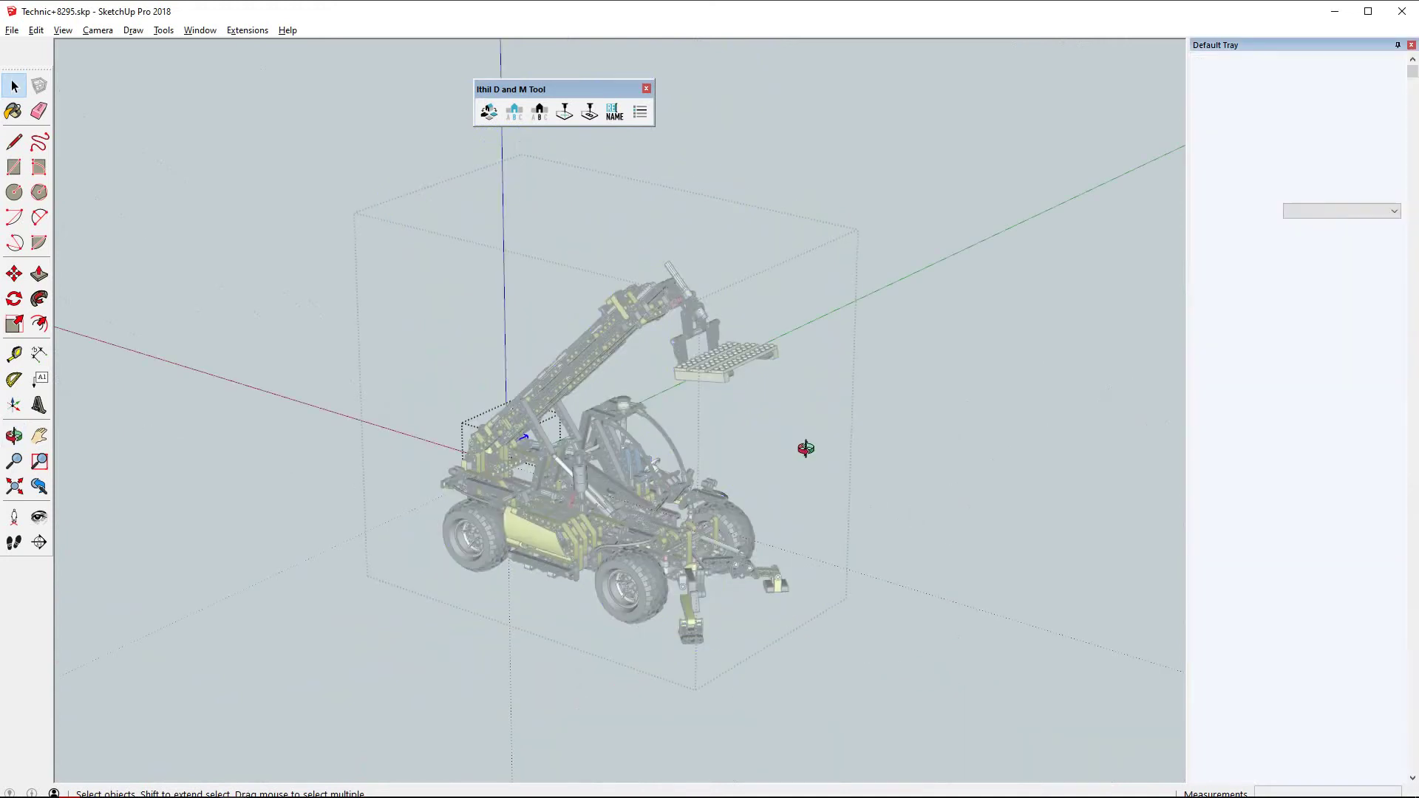
Step: Leave the part's editing context and select the whole telehandler group
mouse_move(804, 447)
middle_mouse_down()
mouse_move(197, 446)
mouse_move(539, 501)
mouse_move(973, 465)
mouse_move(739, 458)
mouse_move(558, 414)
mouse_move(686, 251)
middle_mouse_up()
scroll(1310, 488, "up", 10)
key("Escape")
left_click(1399, 433)
left_click(557, 408)
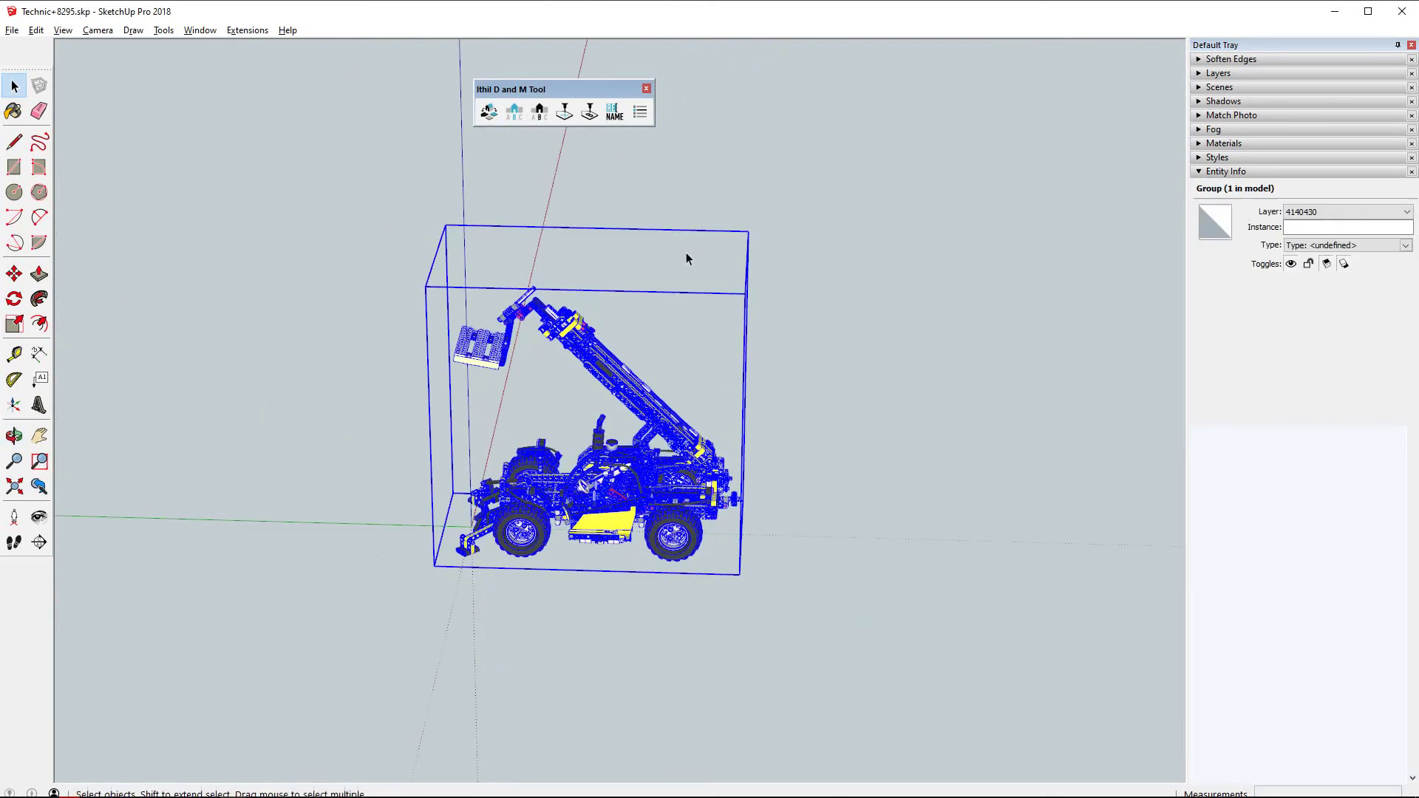
Step: Distribute the telehandler's sub-assemblies along Y with spacing 55
left_click(490, 113)
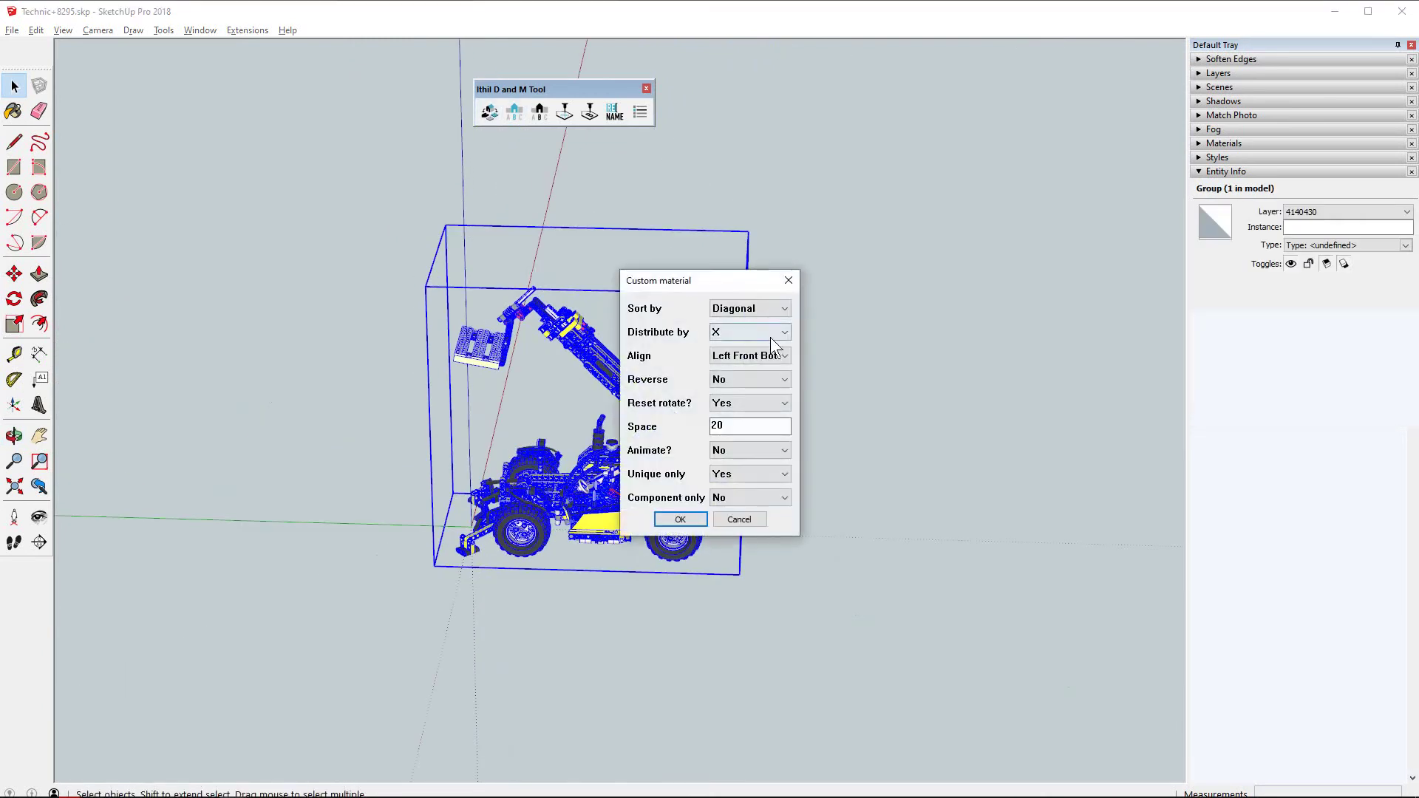
left_click(748, 334)
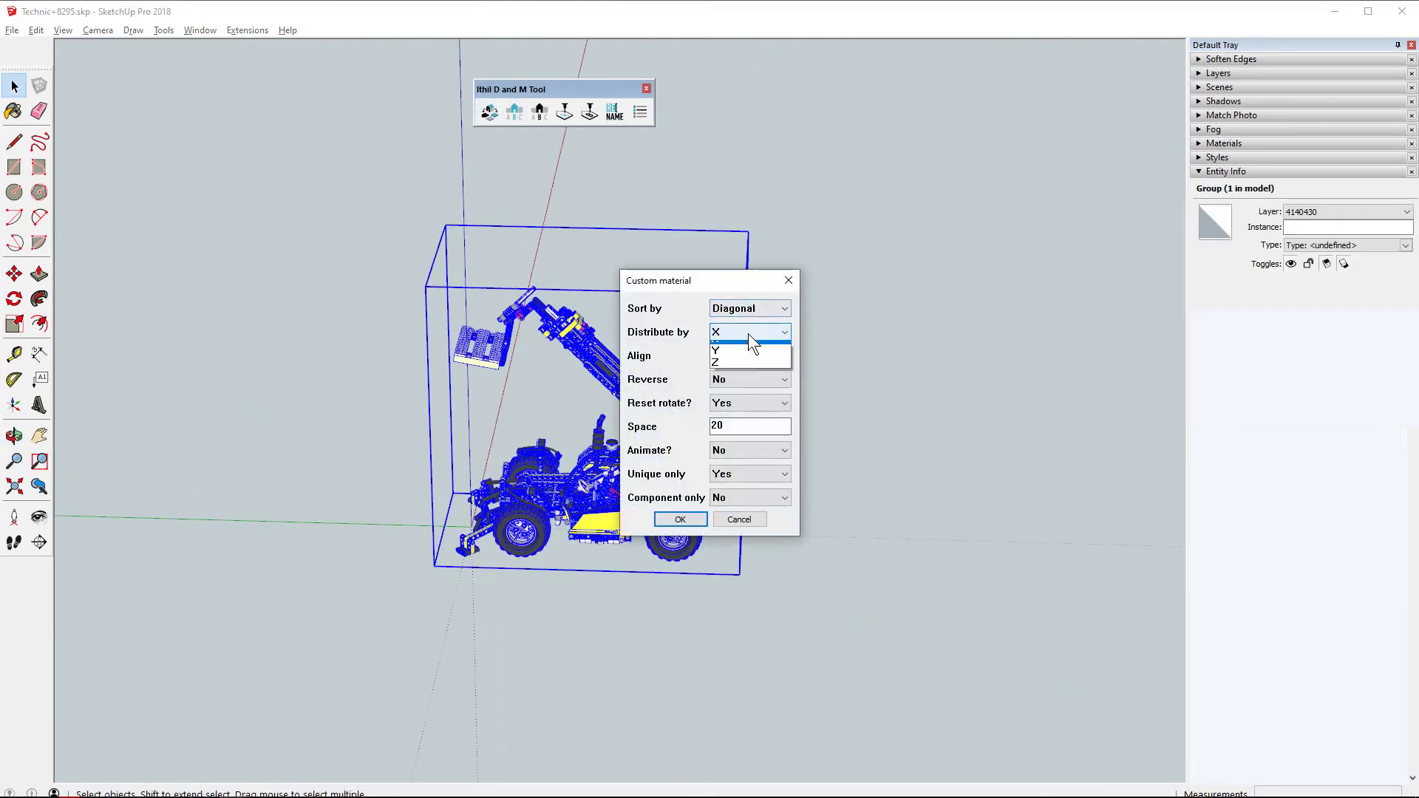
left_click(730, 356)
left_click(768, 428)
type("55")
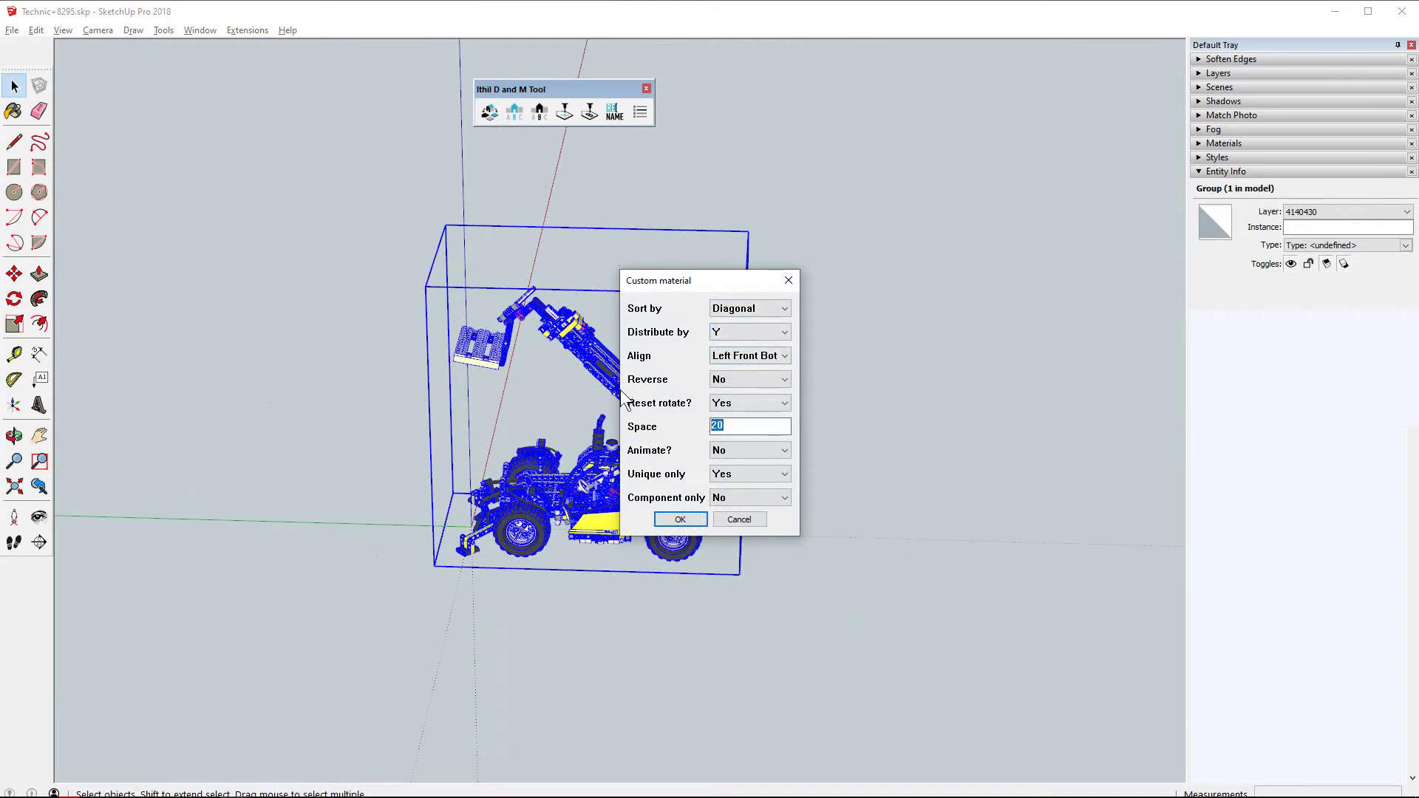
left_click(680, 520)
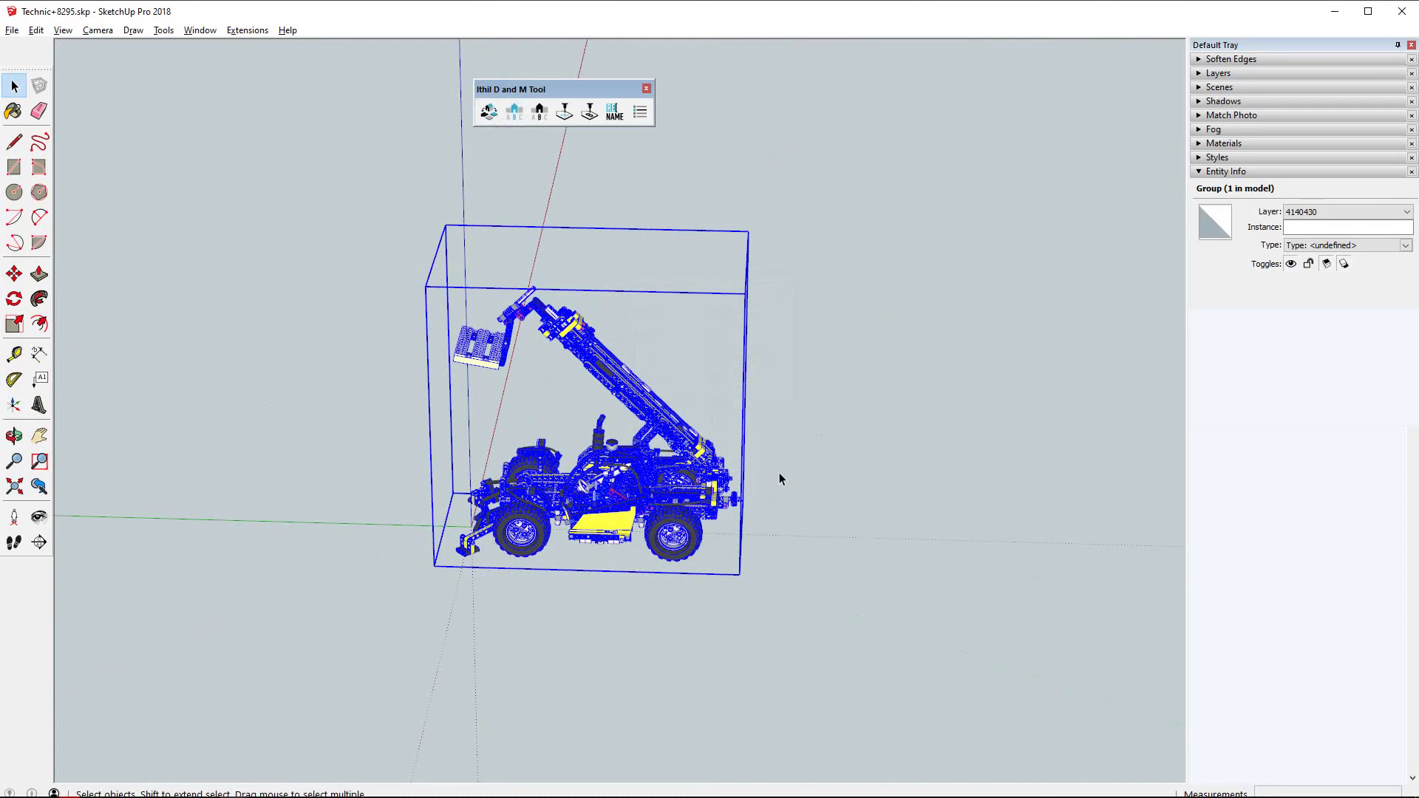
Step: View the column of sub-assemblies from the top and clear the 60-part selection
mouse_move(779, 479)
middle_mouse_down()
mouse_move(26, 302)
mouse_move(580, 285)
mouse_move(570, 484)
middle_mouse_up()
key("F2")
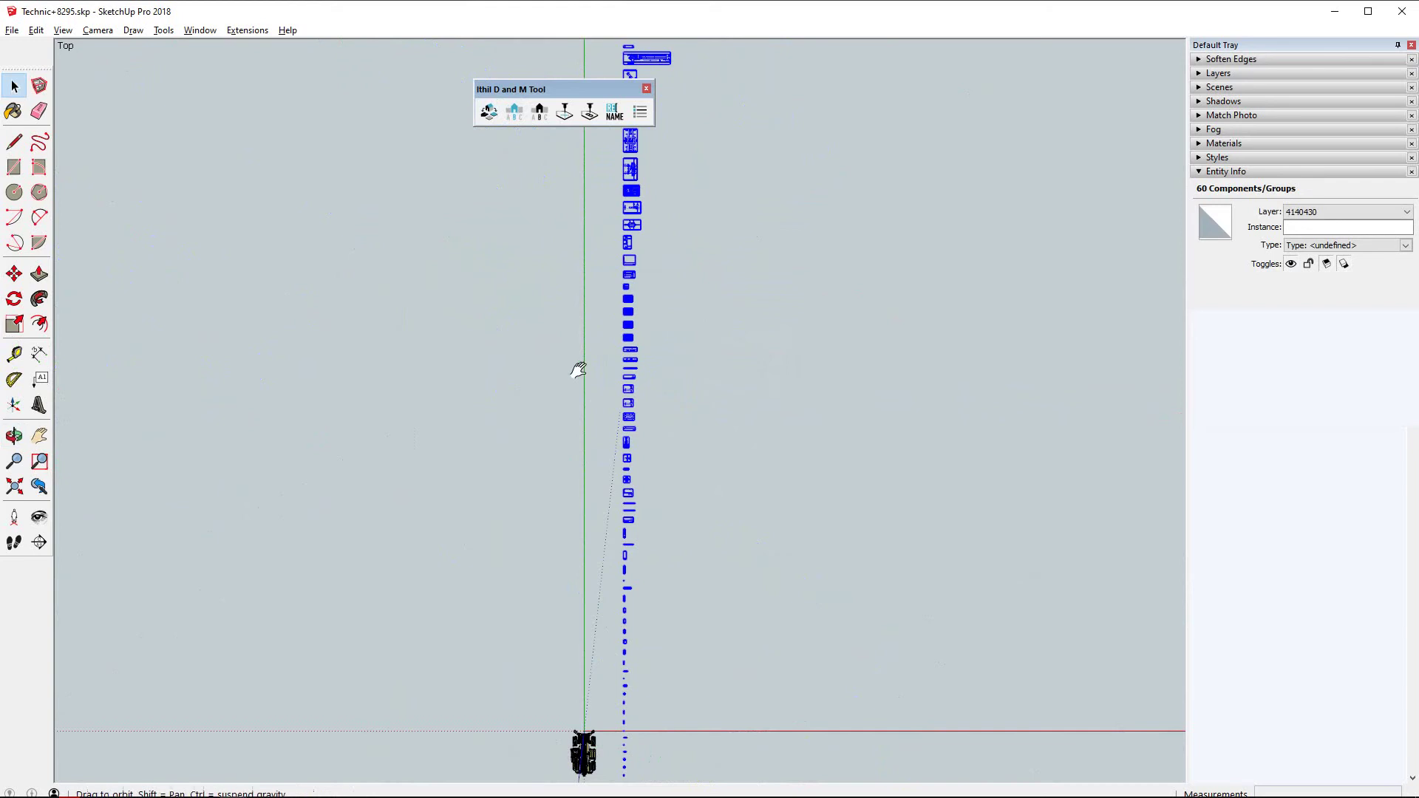
middle_click_drag(578, 370, 580, 587, "shift")
scroll(630, 289, "up", 2)
scroll(620, 342, "up", 2)
scroll(614, 331, "up", 2)
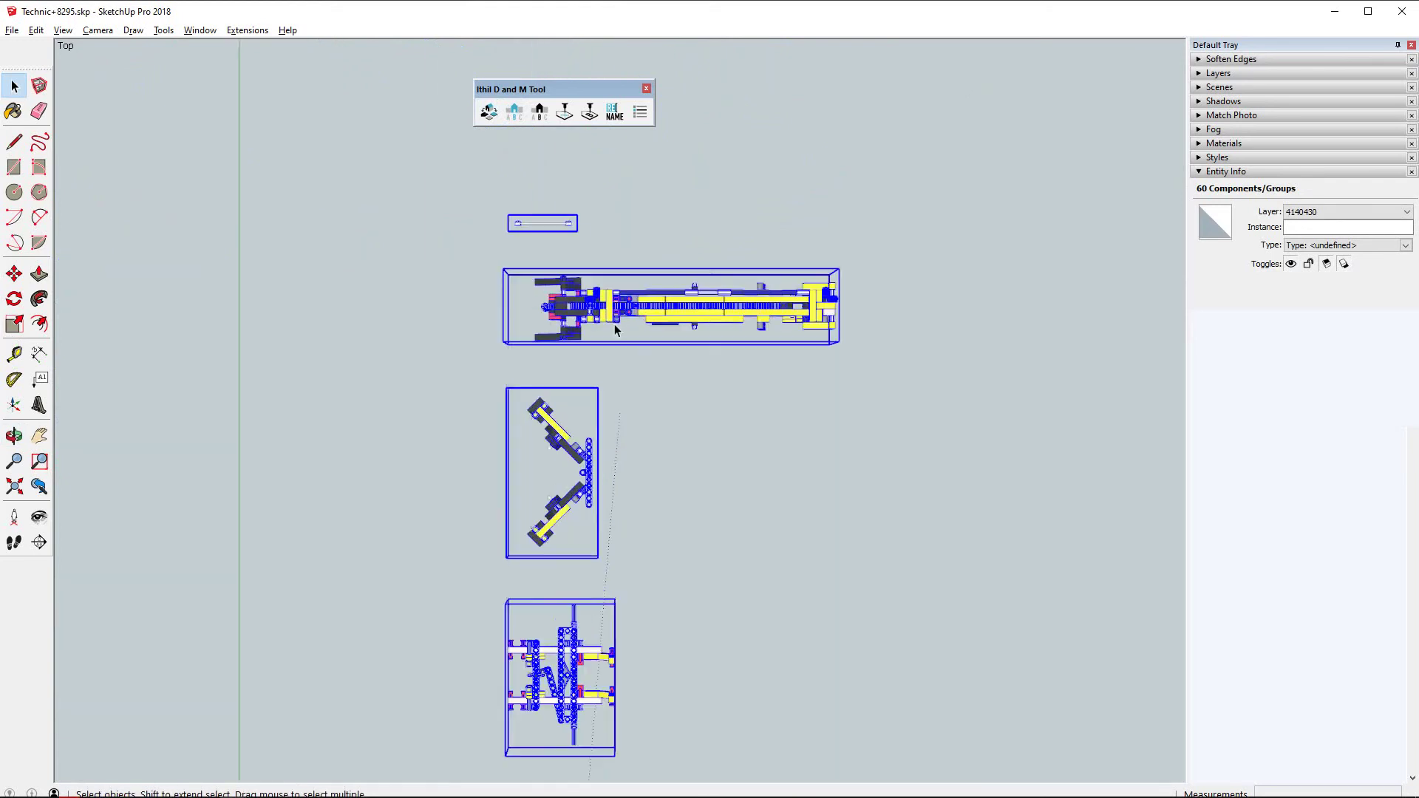
scroll(614, 330, "down", 1)
scroll(508, 354, "down", 1)
scroll(525, 307, "down", 2)
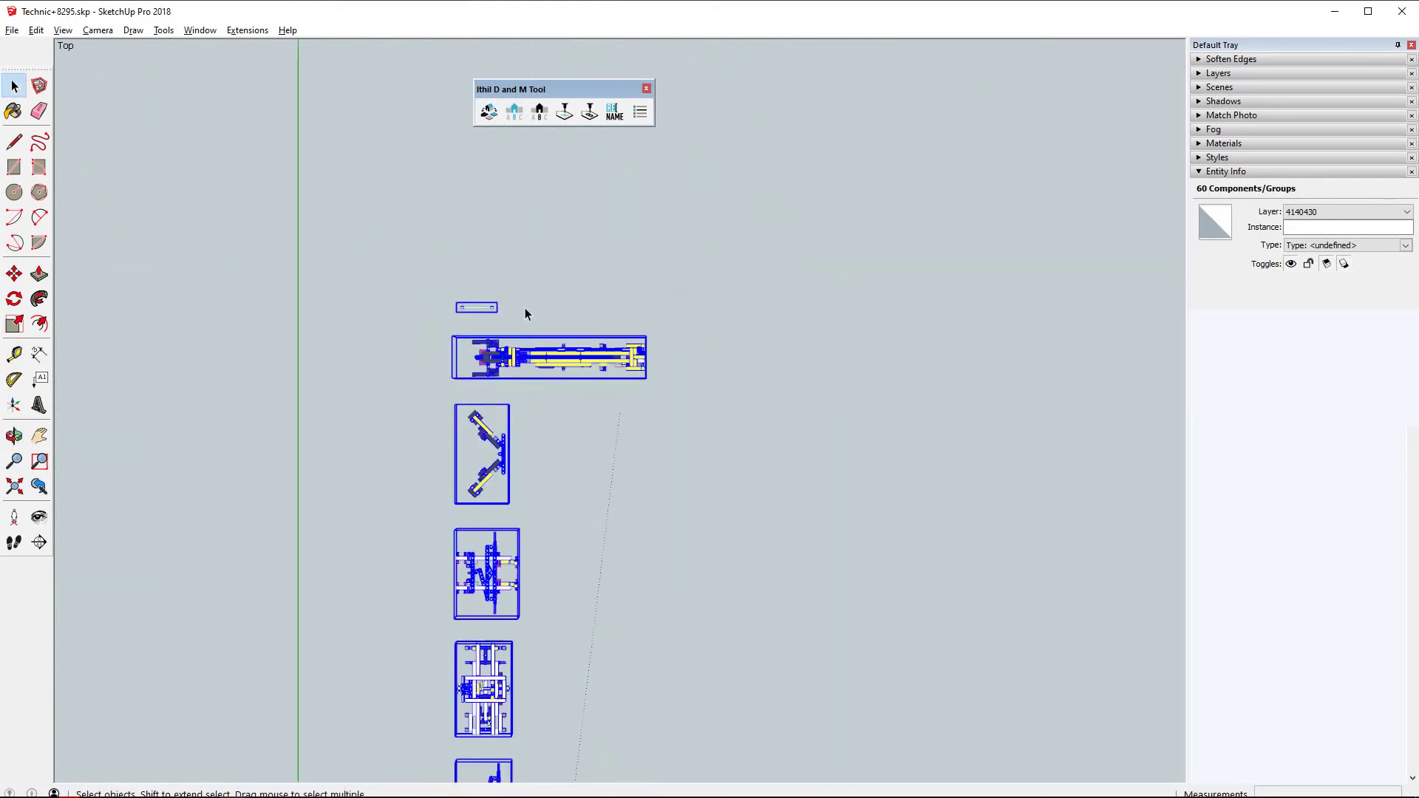
left_click(603, 297)
mouse_move(532, 347)
middle_mouse_down()
mouse_move(515, 368)
mouse_move(539, 222)
middle_mouse_up()
Step: Distribute the yellow boom group's parts into a row along X
left_click(521, 357)
left_click(489, 110)
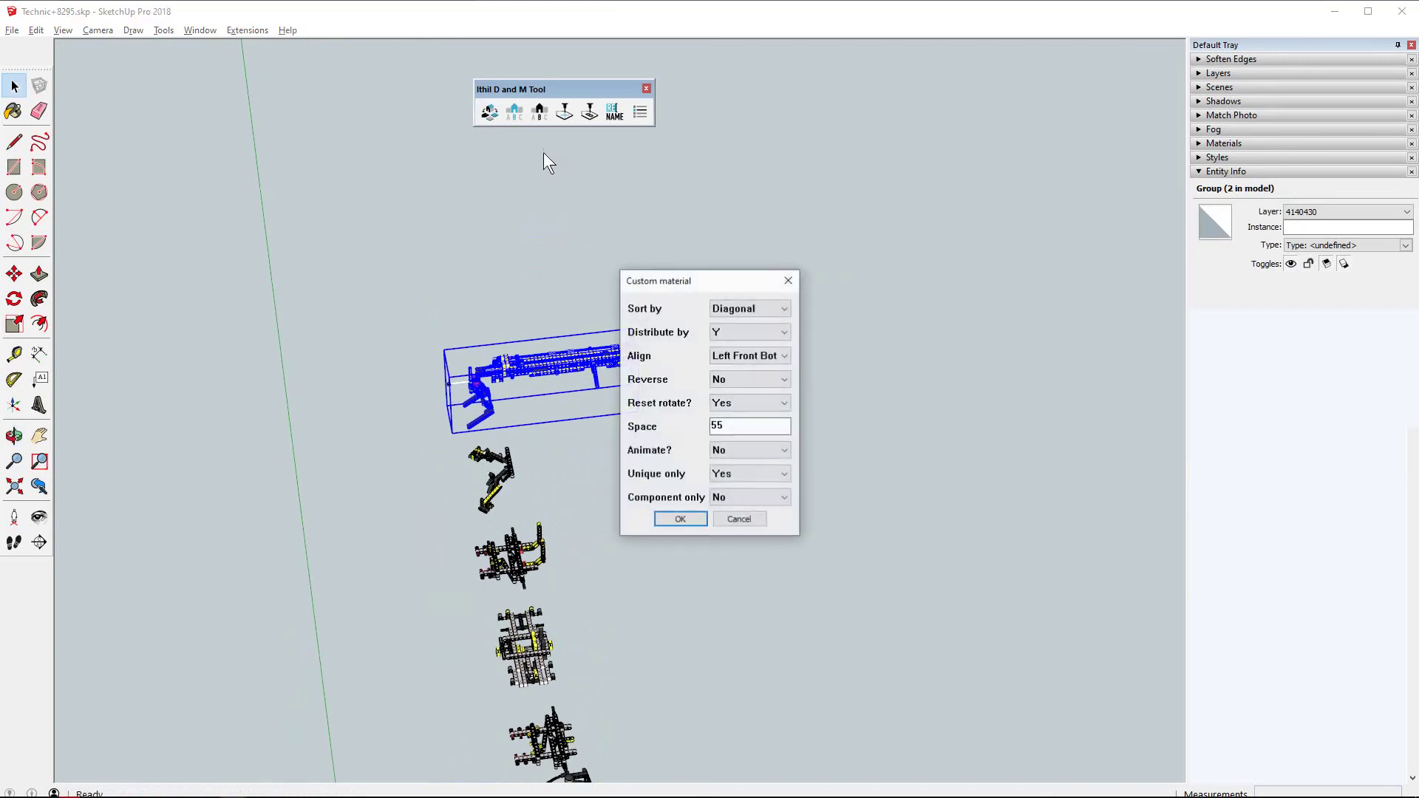
left_click(747, 331)
left_click(742, 346)
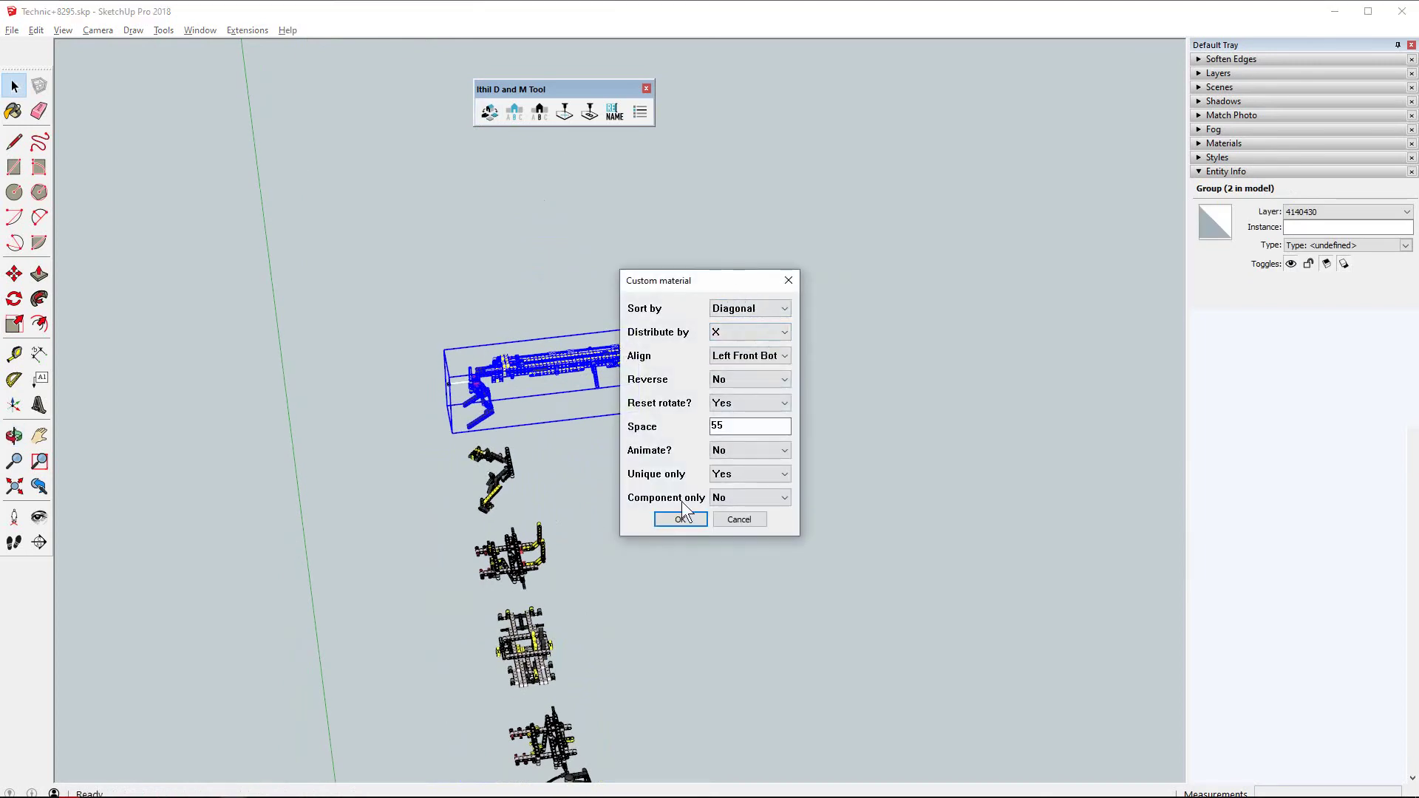
left_click(681, 520)
Step: Break the arm group and the next column group into rows of parts along X
mouse_move(672, 469)
middle_mouse_down("shift")
mouse_move(504, 429)
mouse_move(358, 418)
middle_mouse_up("shift")
key("space")
left_click(178, 437)
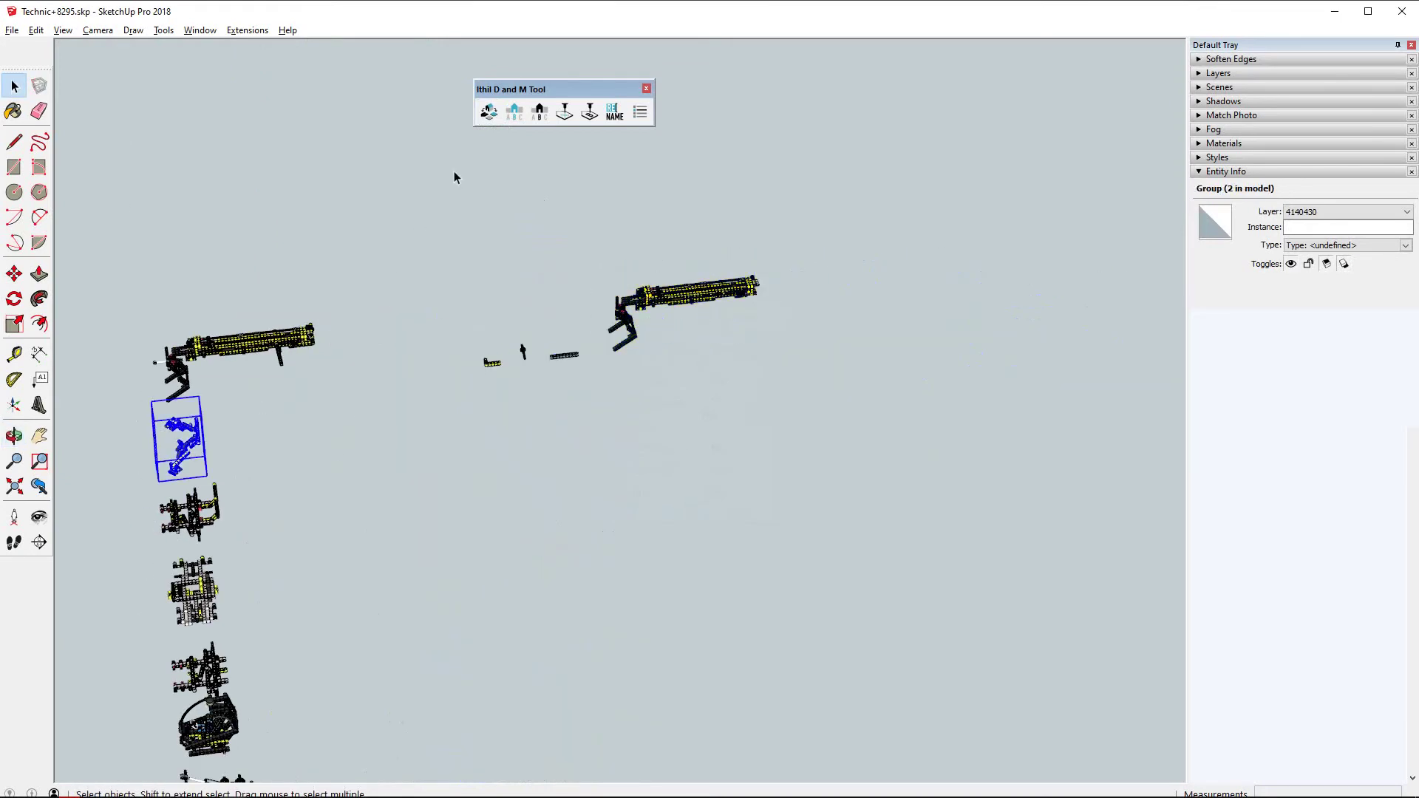
left_click(488, 112)
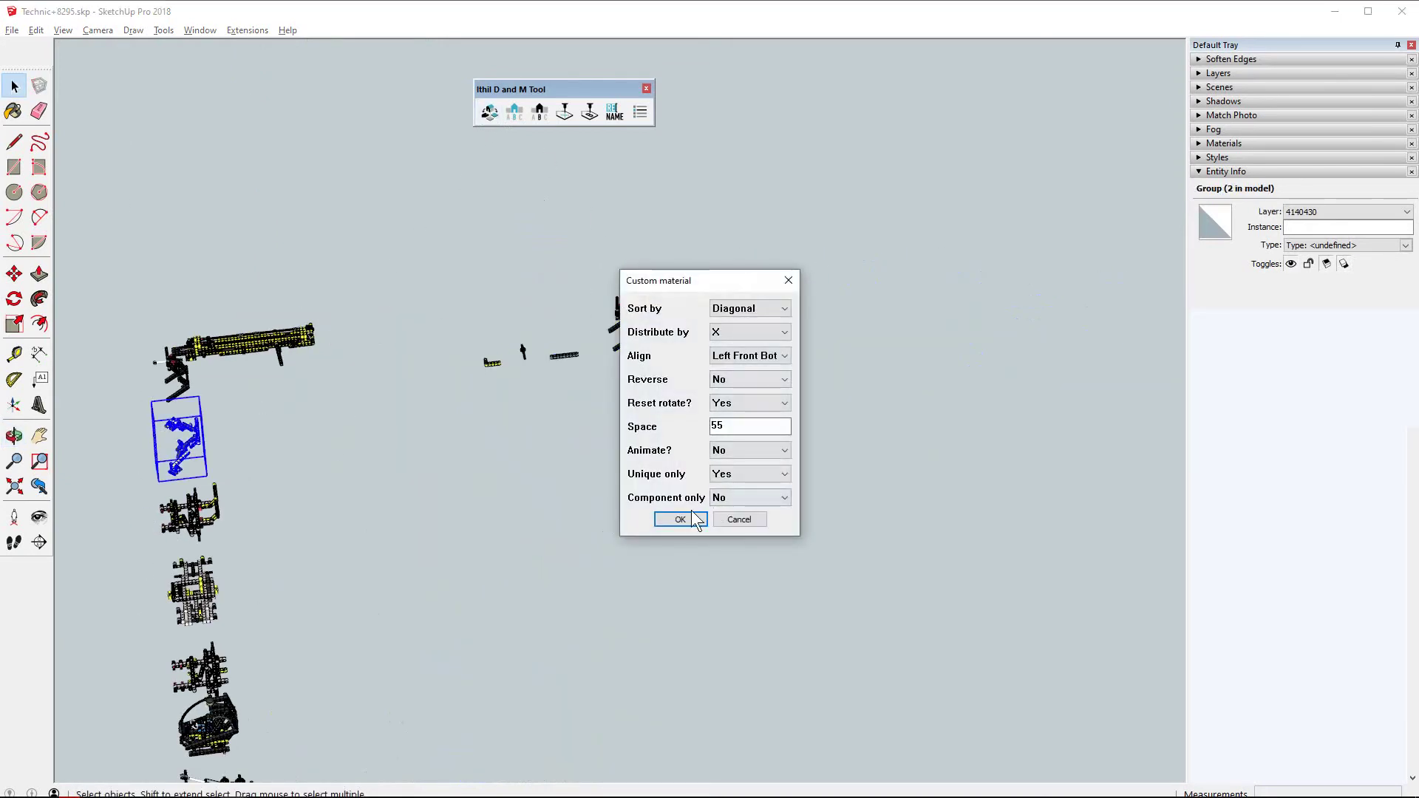
left_click(681, 520)
left_click(188, 510)
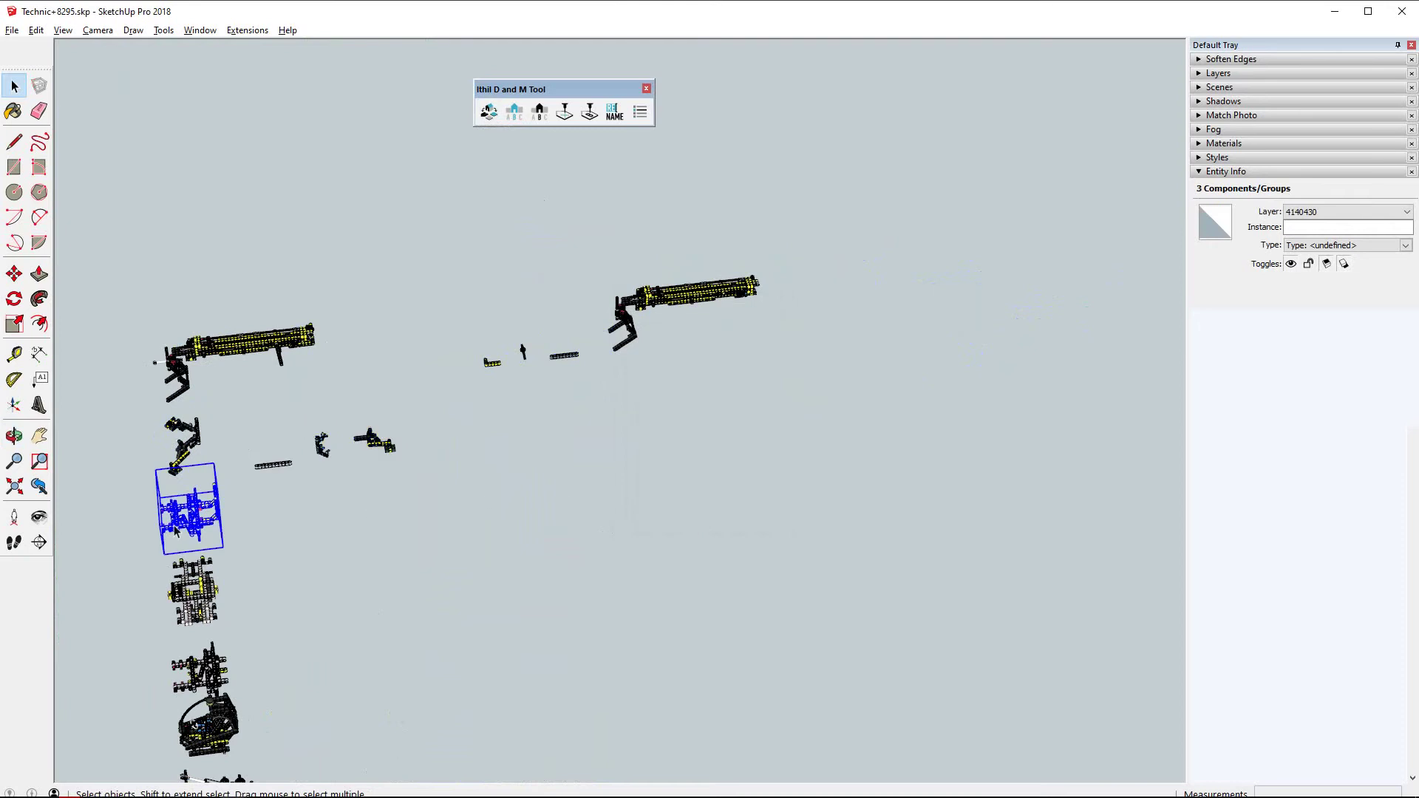
left_click(488, 113)
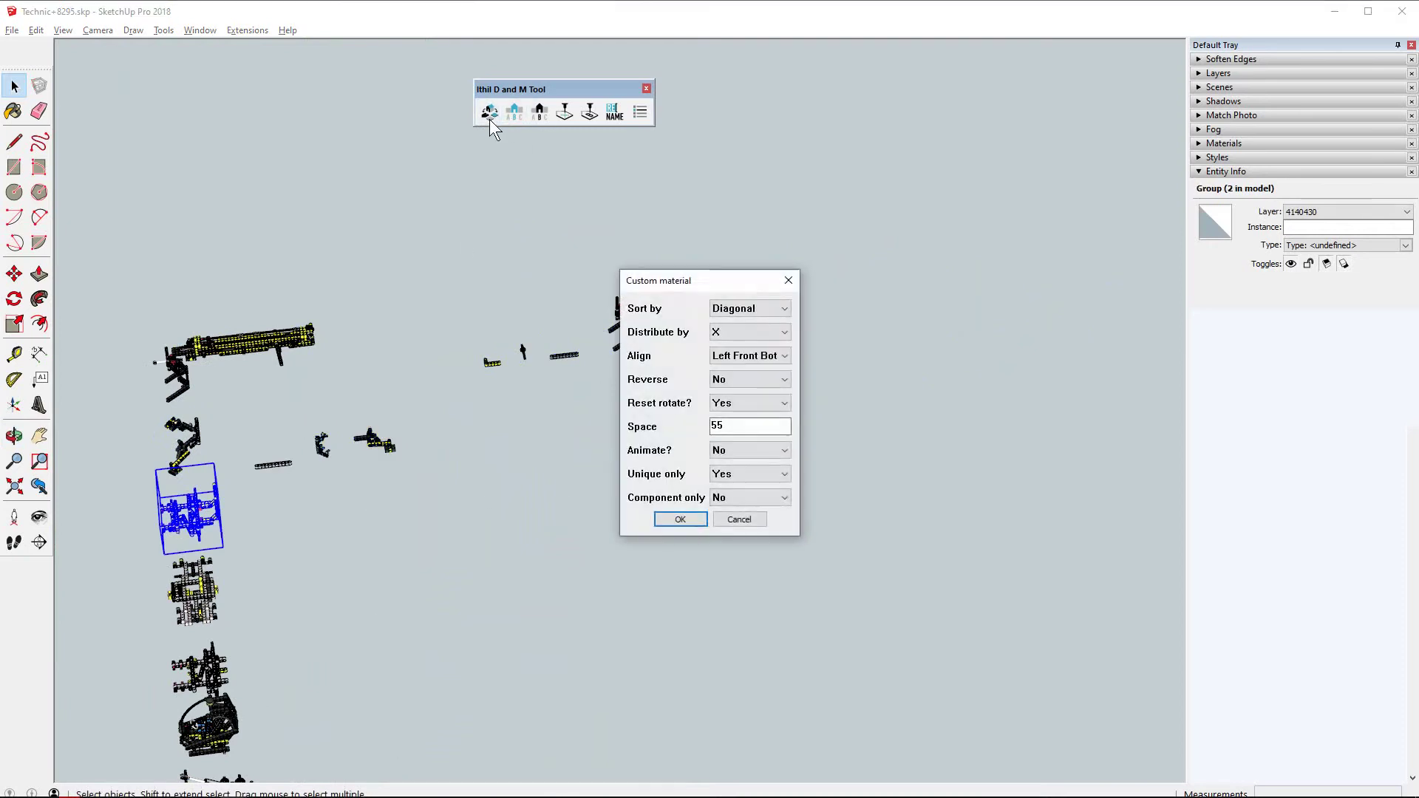
key("Return")
Step: Distribute the next two column groups into rows of parts along X
left_click(198, 576)
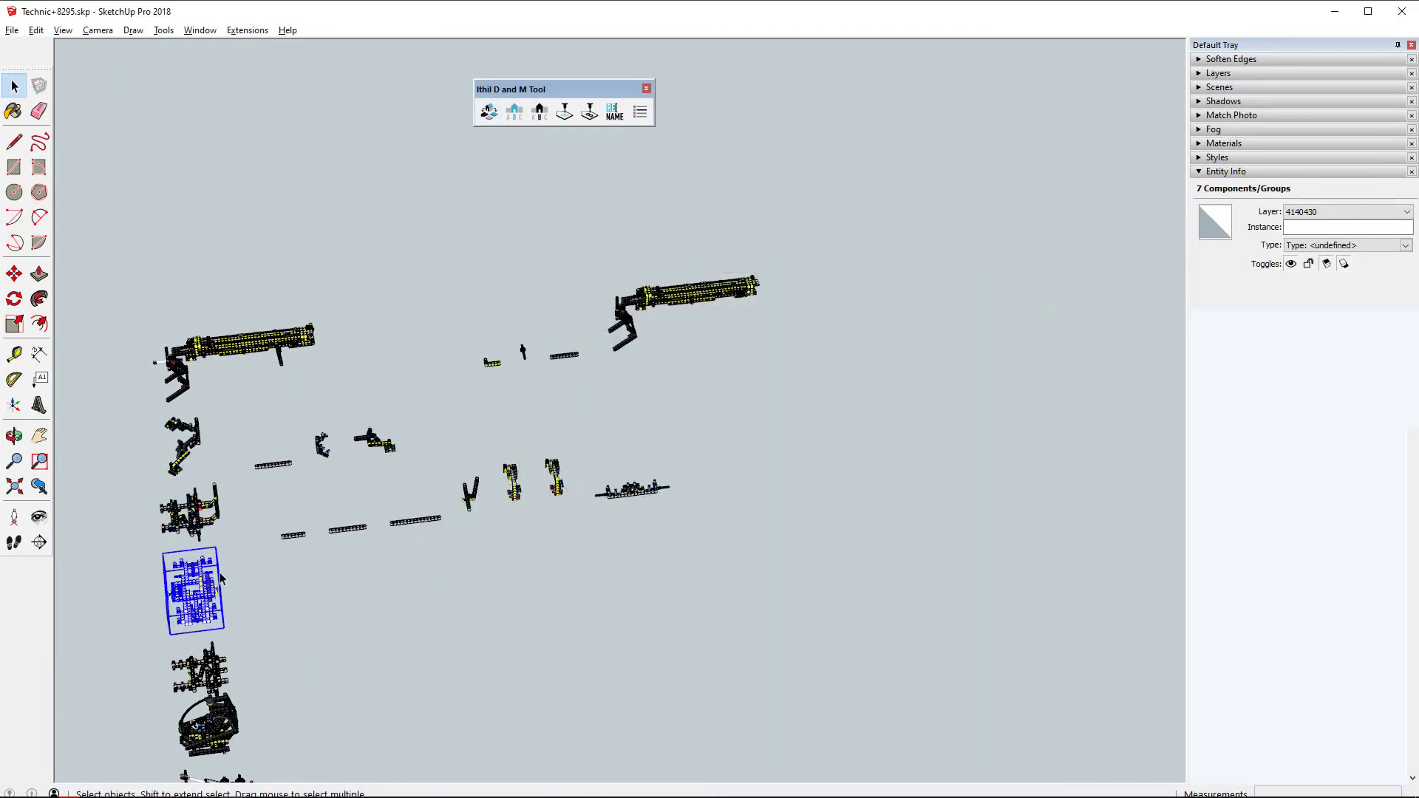
left_click(494, 116)
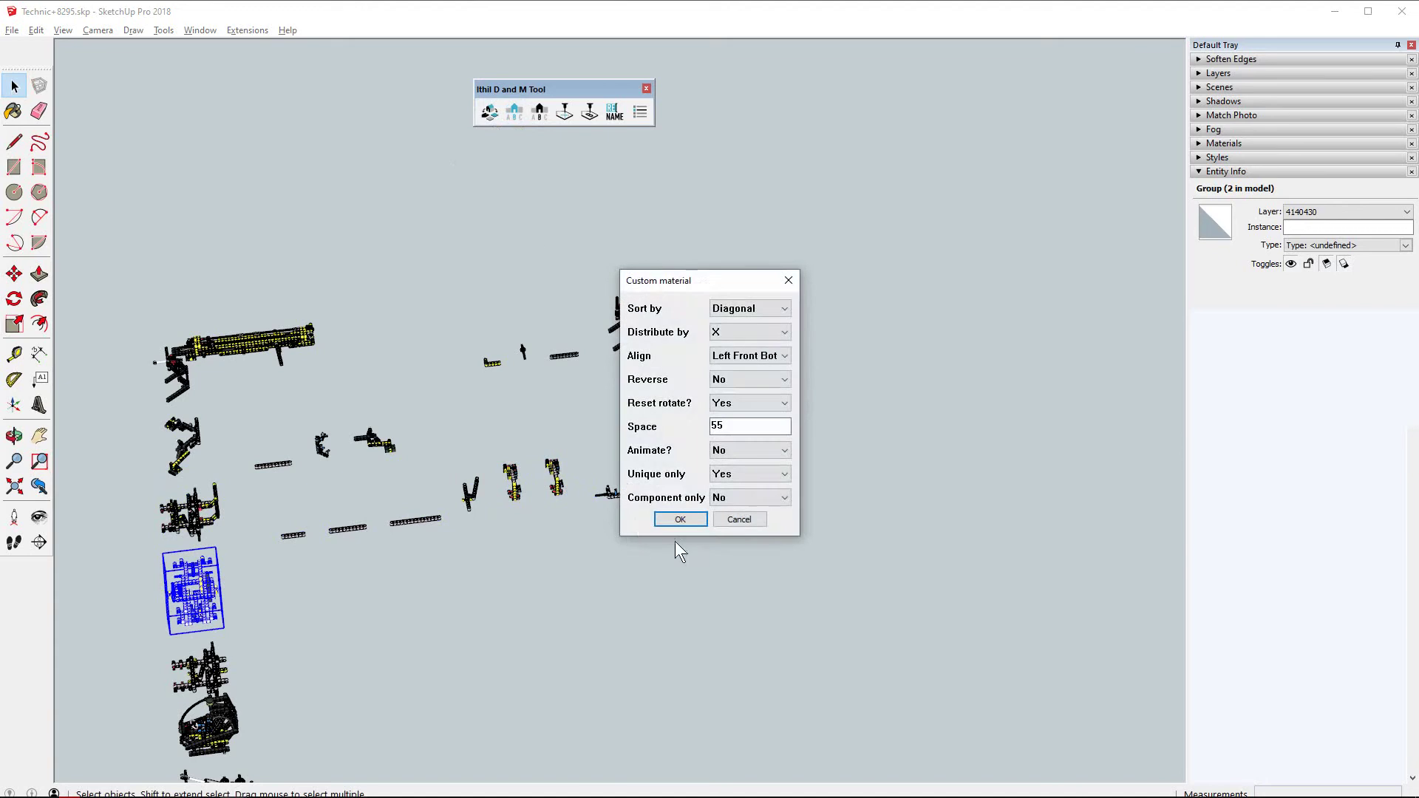
left_click(672, 517)
middle_click_drag(311, 544, 347, 341, "shift")
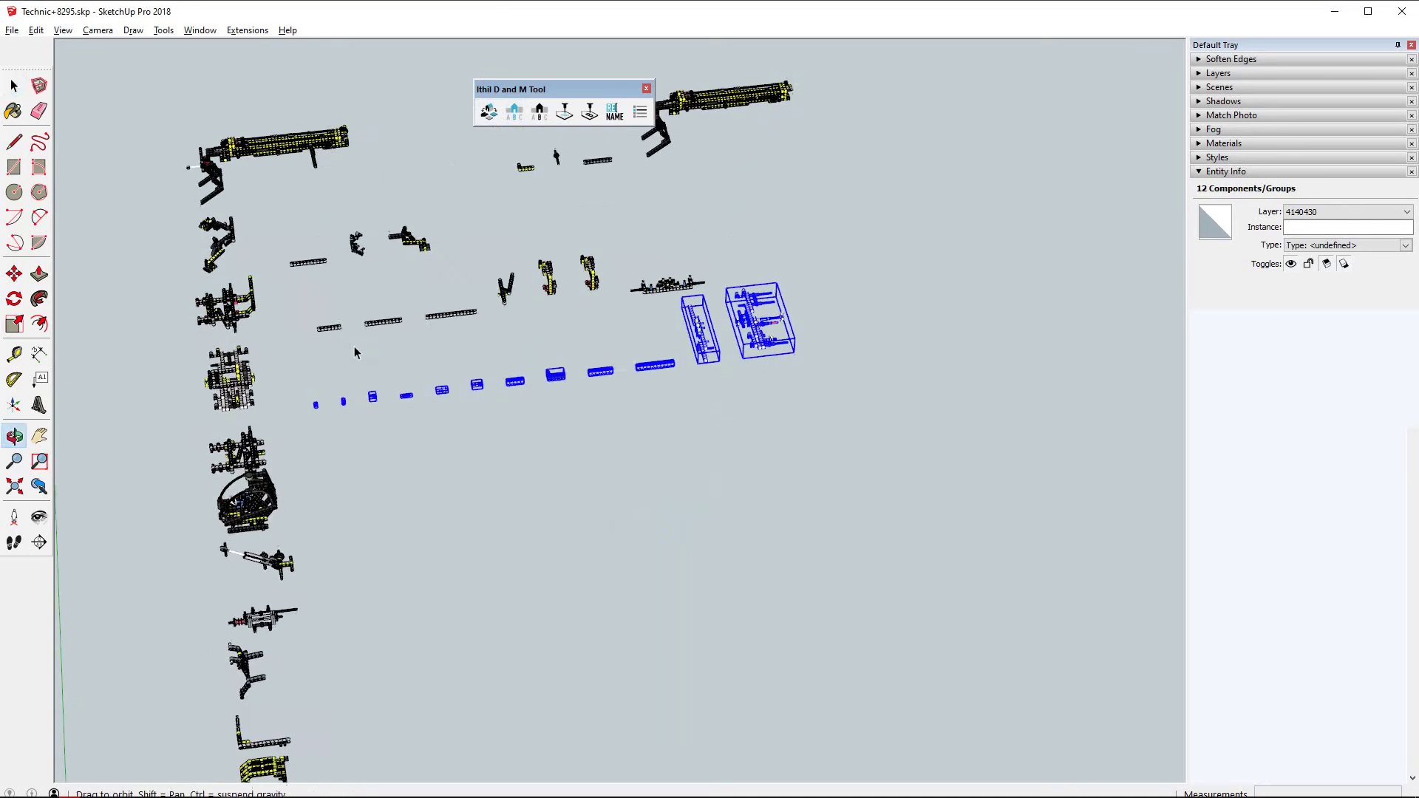
left_click(247, 454)
left_click(489, 112)
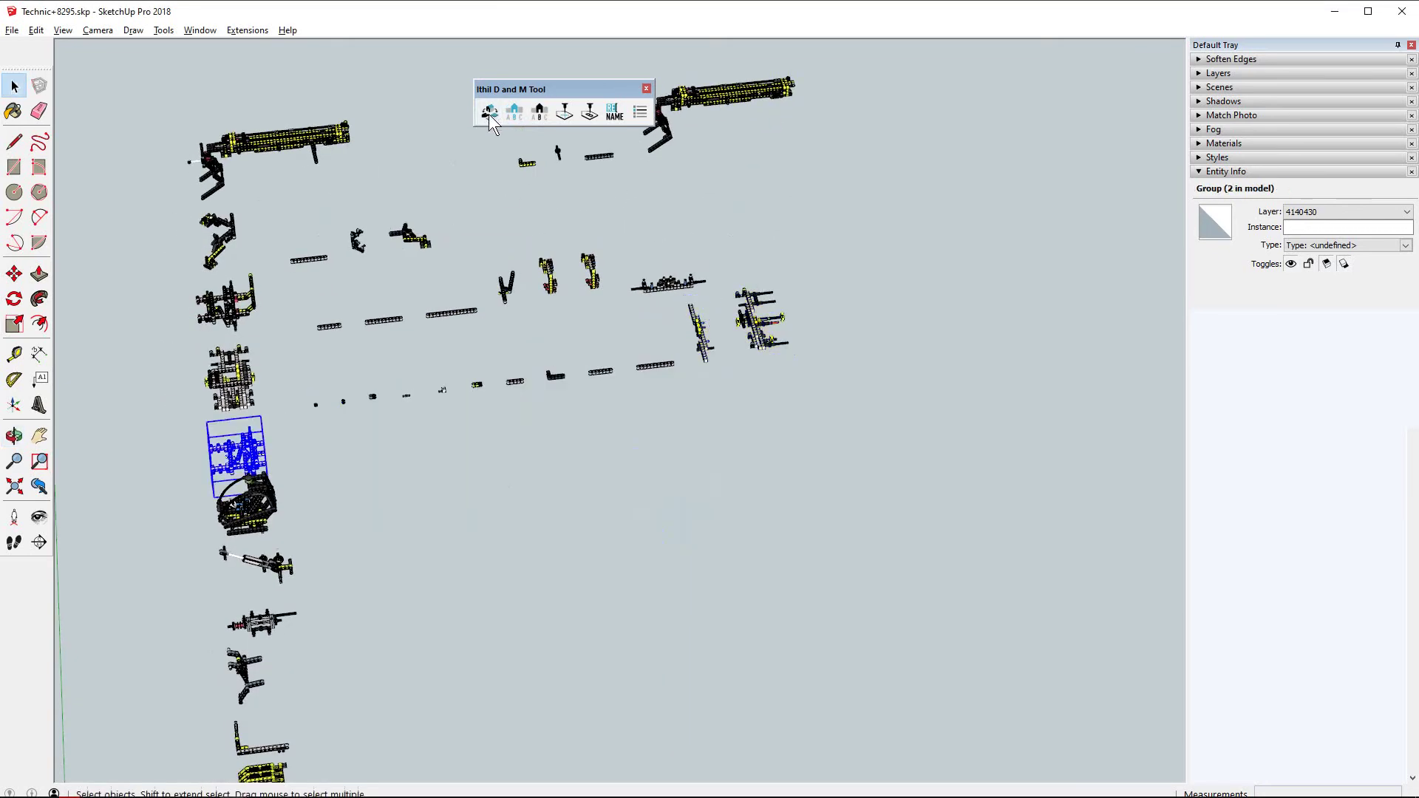
left_click(691, 523)
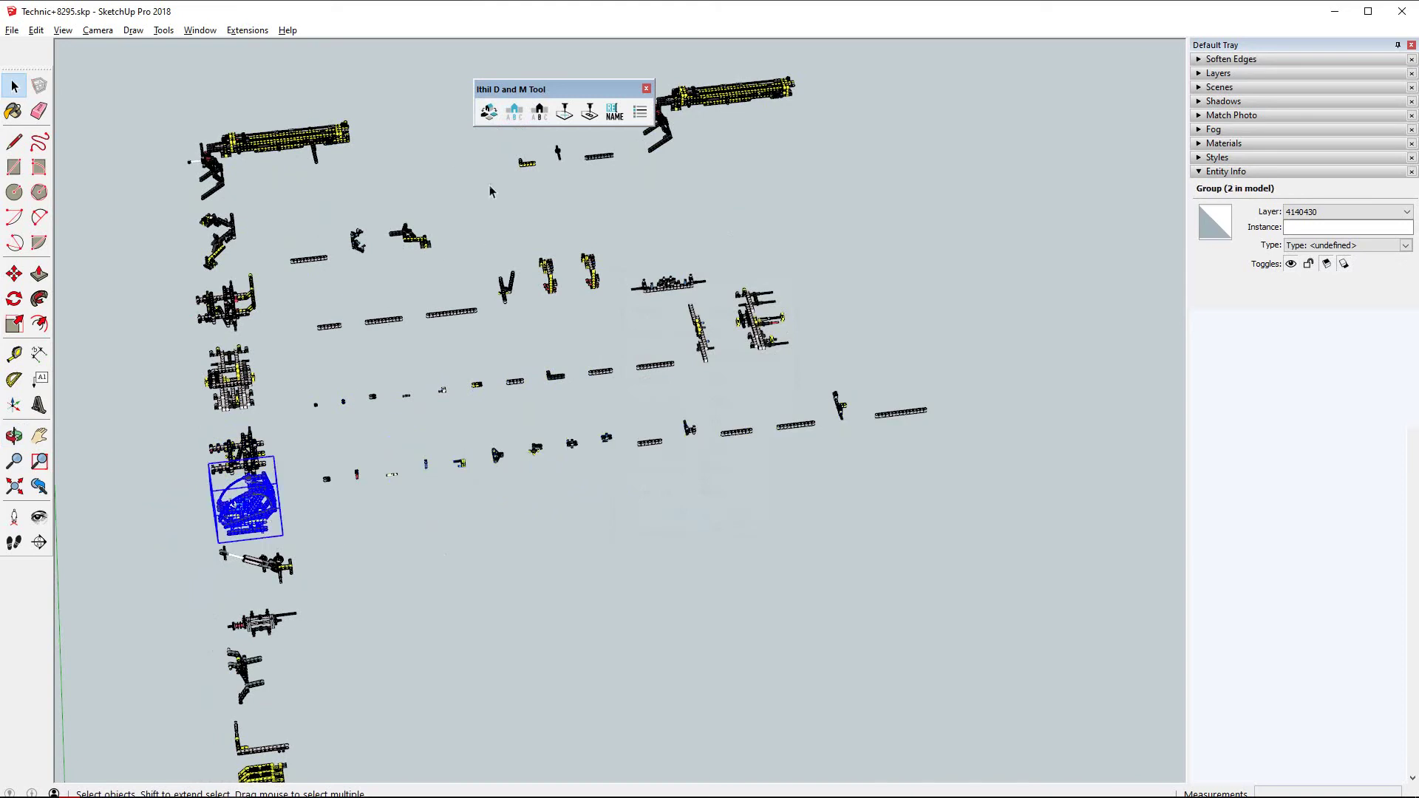
left_click(490, 111)
left_click(669, 515)
Step: Distribute the last two column groups along X, animating the final layout
left_click(281, 572)
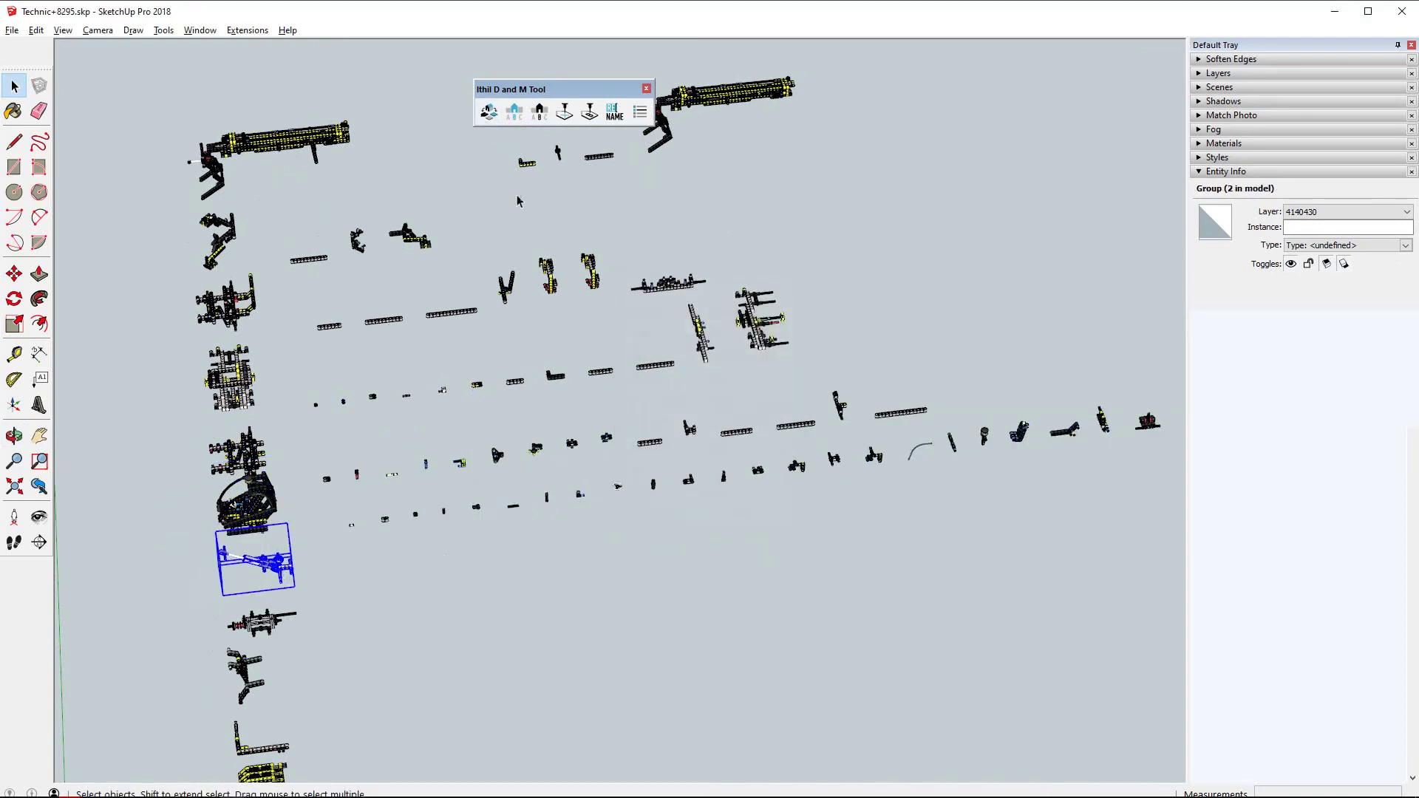
left_click(489, 111)
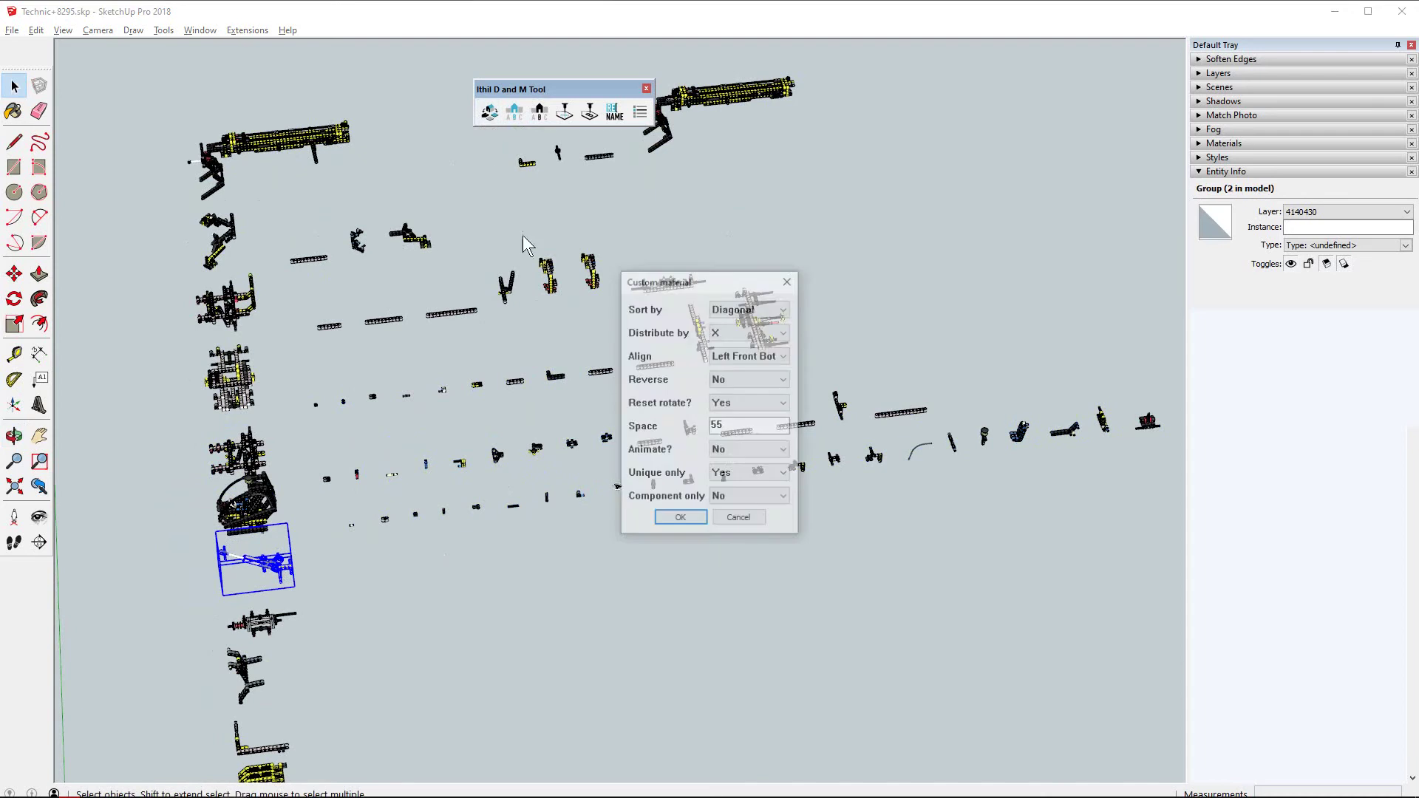
left_click(680, 520)
left_click(278, 628)
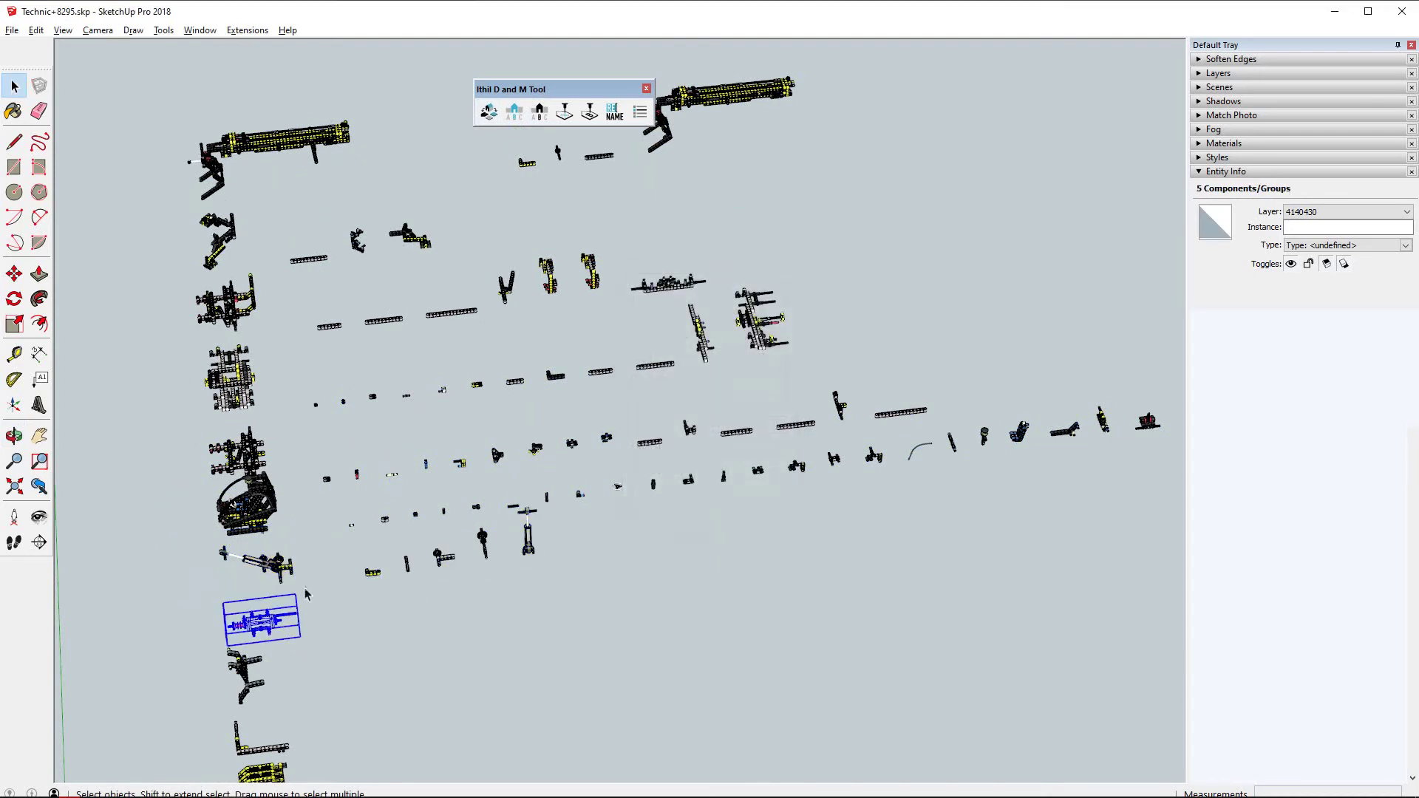
left_click(489, 111)
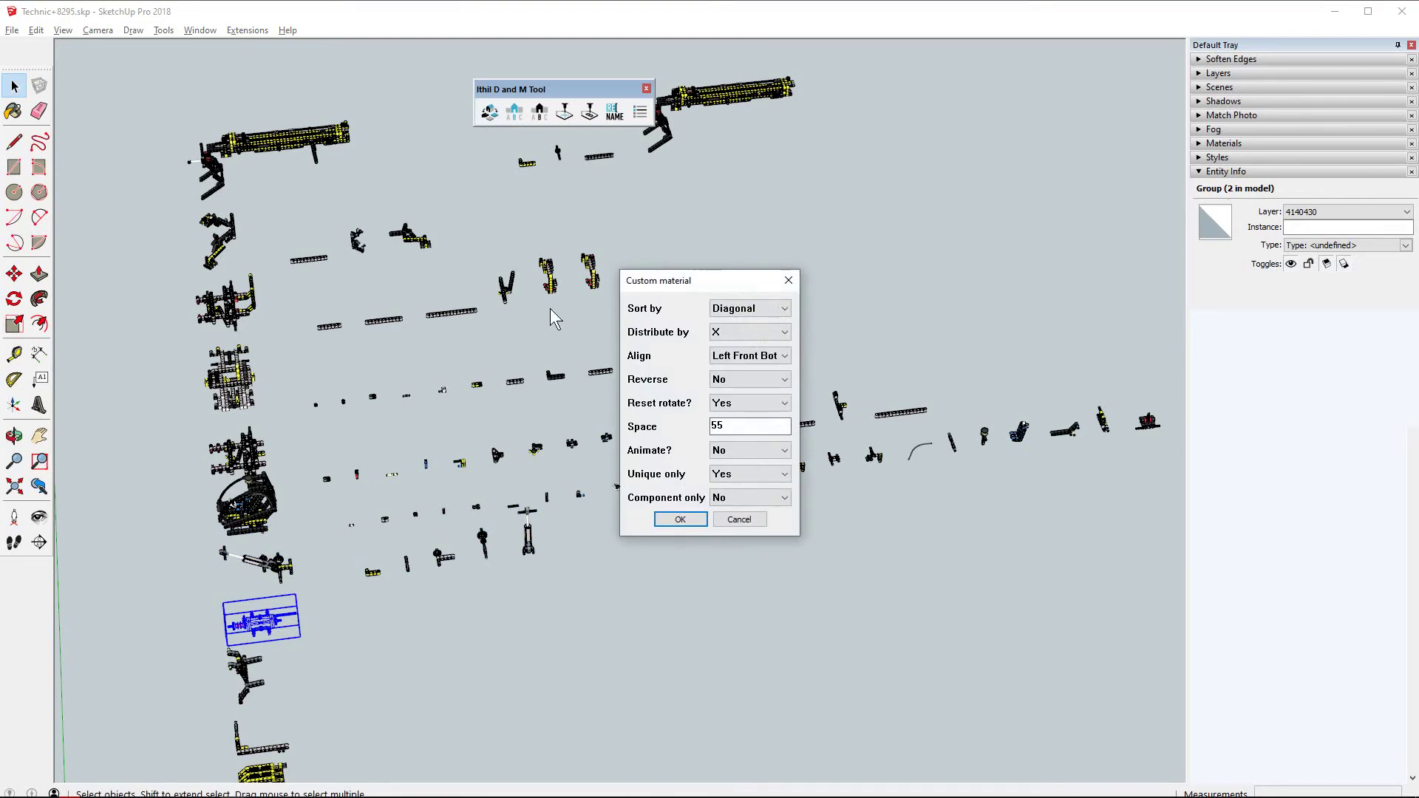
left_click(720, 450)
left_click(717, 474)
left_click(676, 520)
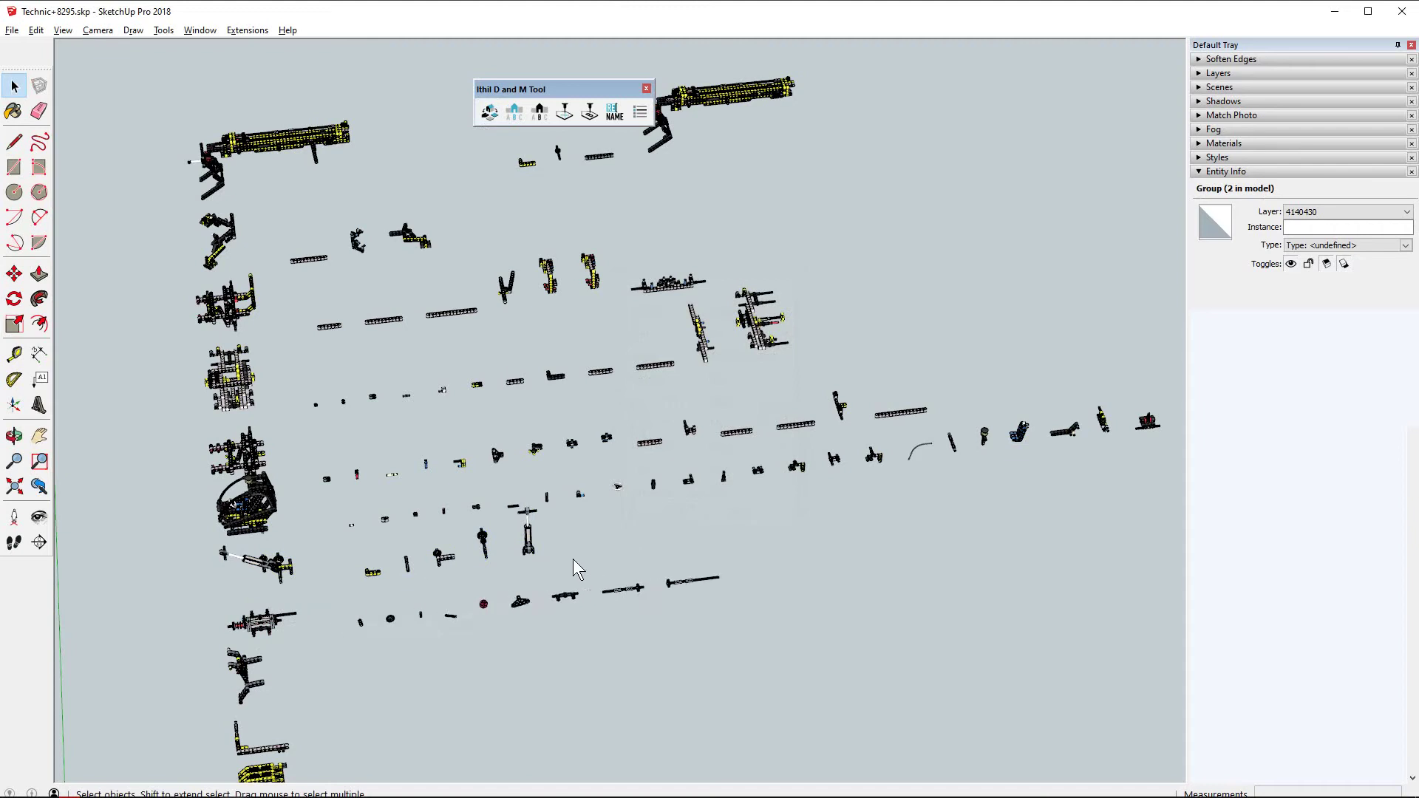
middle_click_drag(523, 544, 334, 481)
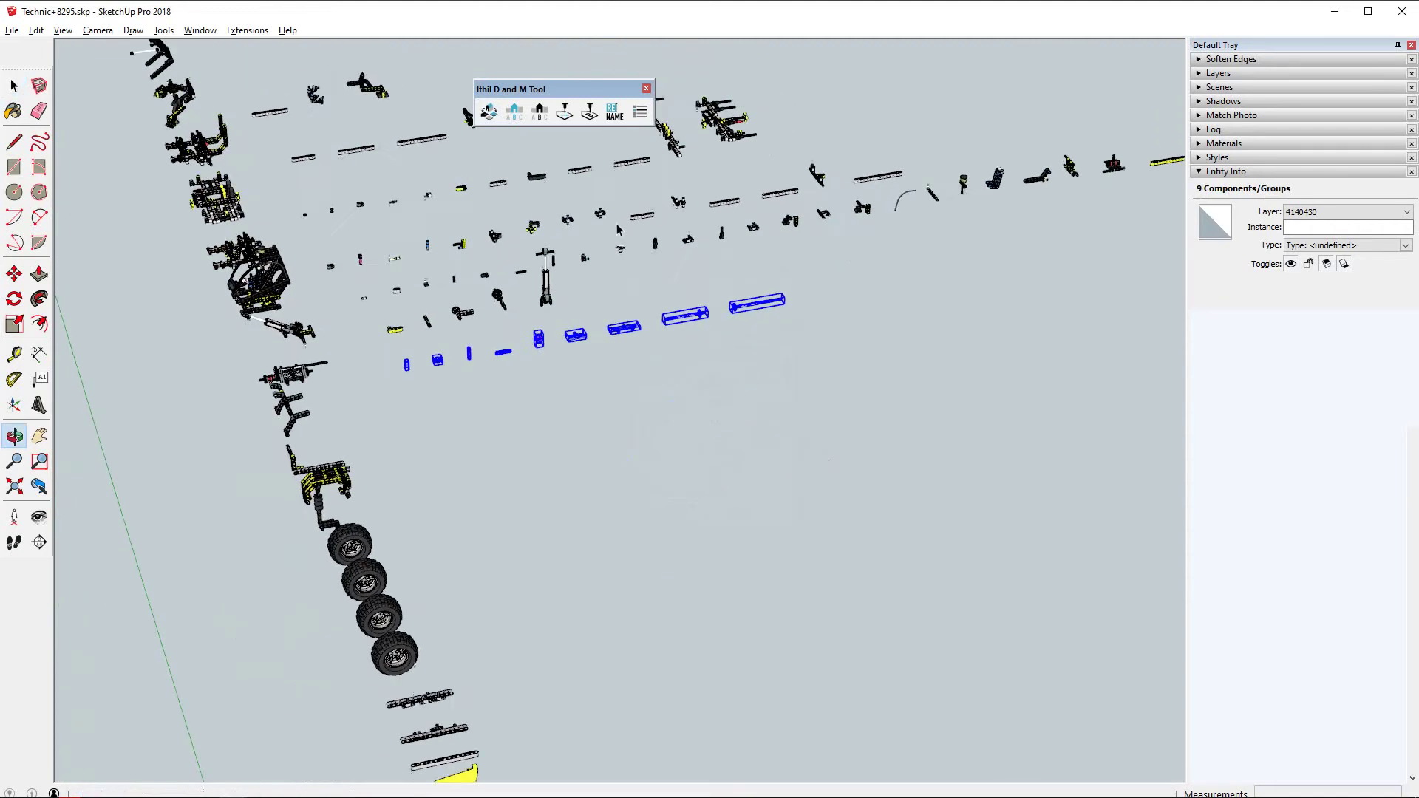
Step: Distribute the beam group's parts into a row with default settings
scroll(334, 481, "up", 2)
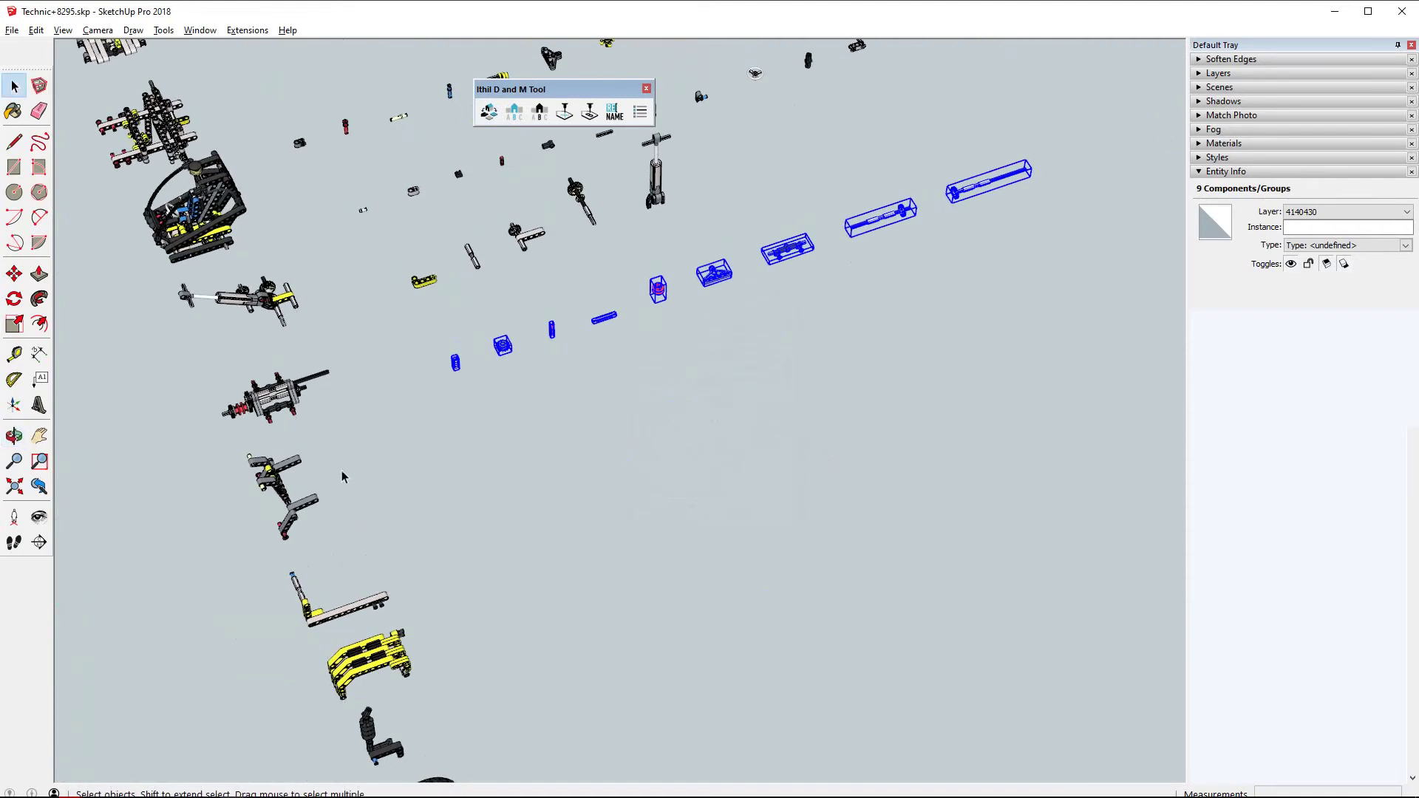
left_click(267, 478)
left_click(499, 110)
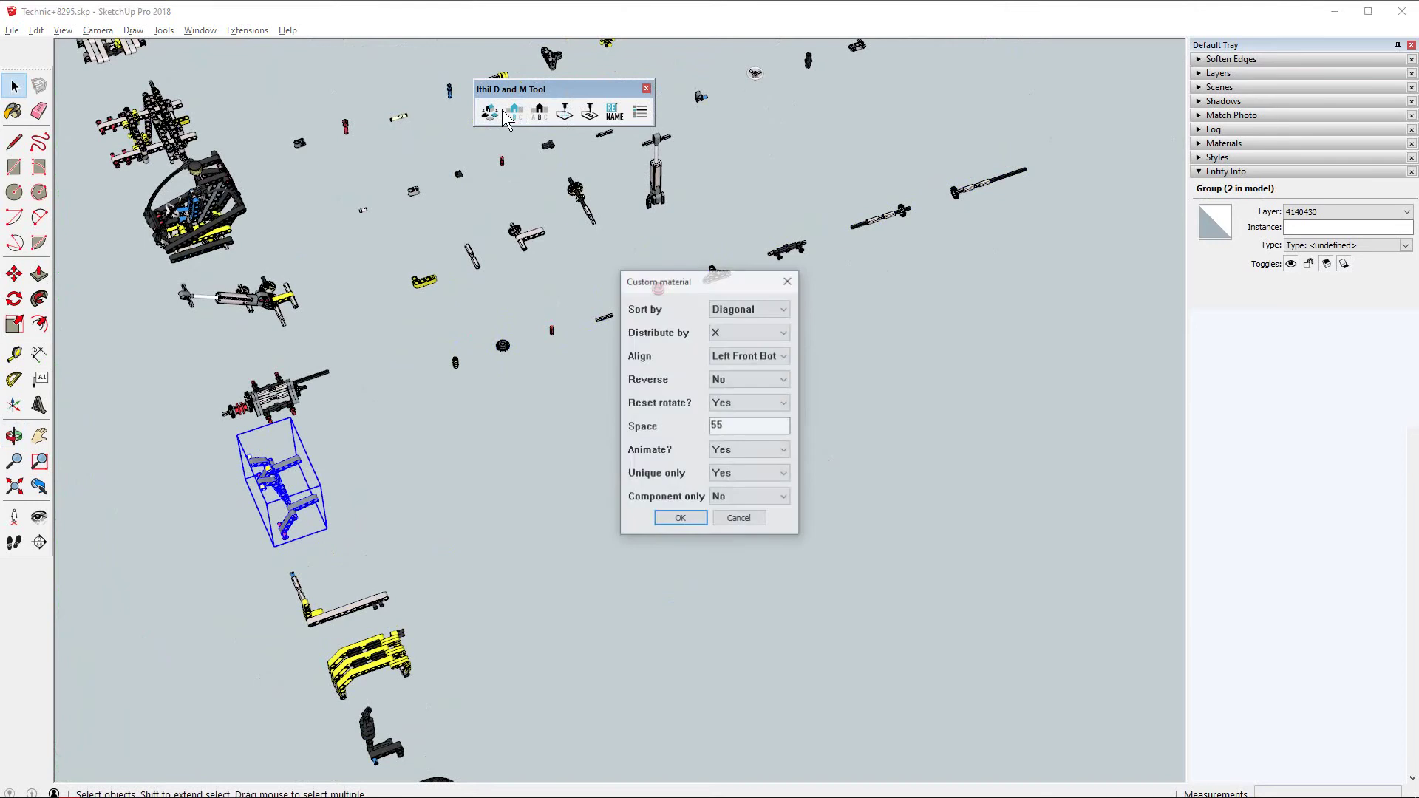
key("Return")
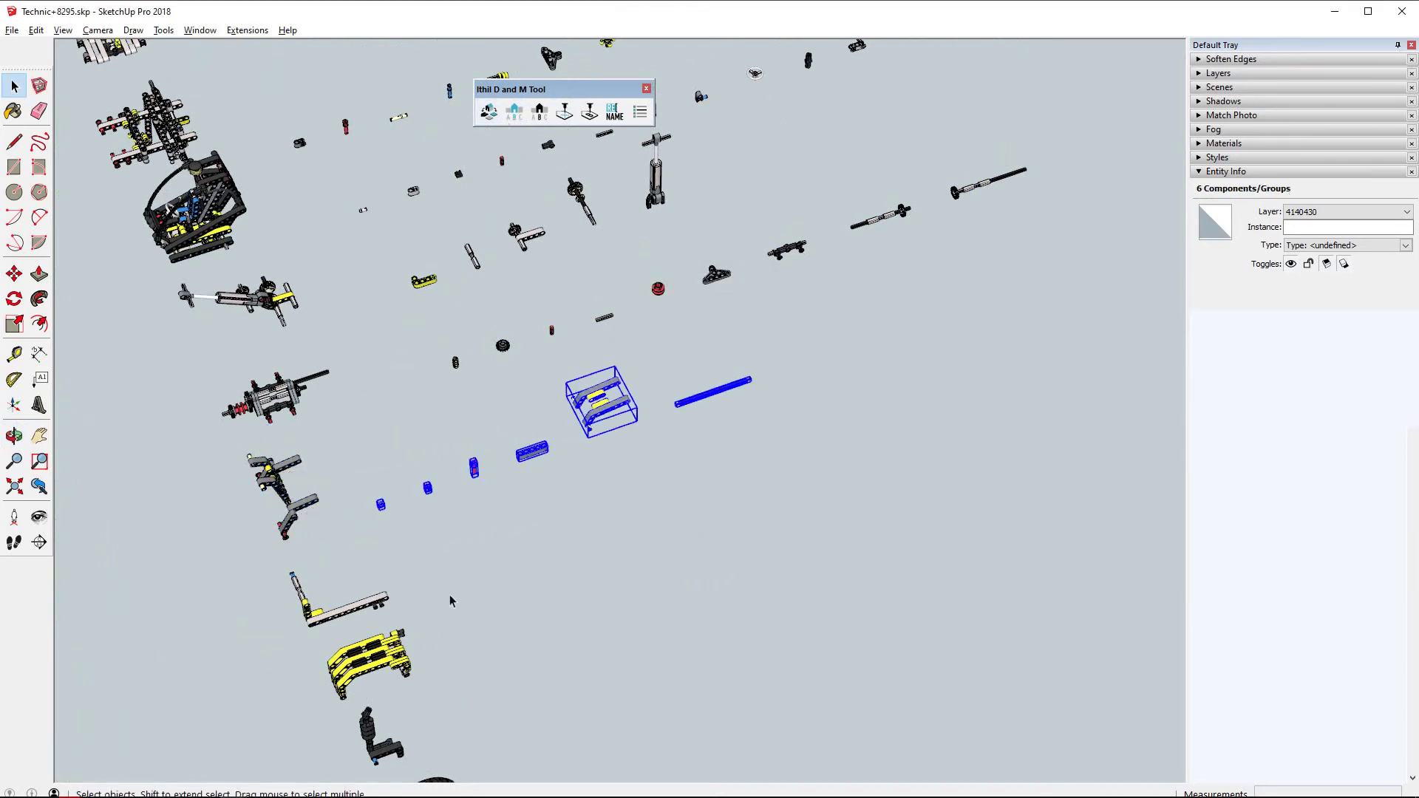
Step: Distribute the L-shaped group with Unique only set to No, including duplicate parts
left_click(312, 624)
left_click(488, 112)
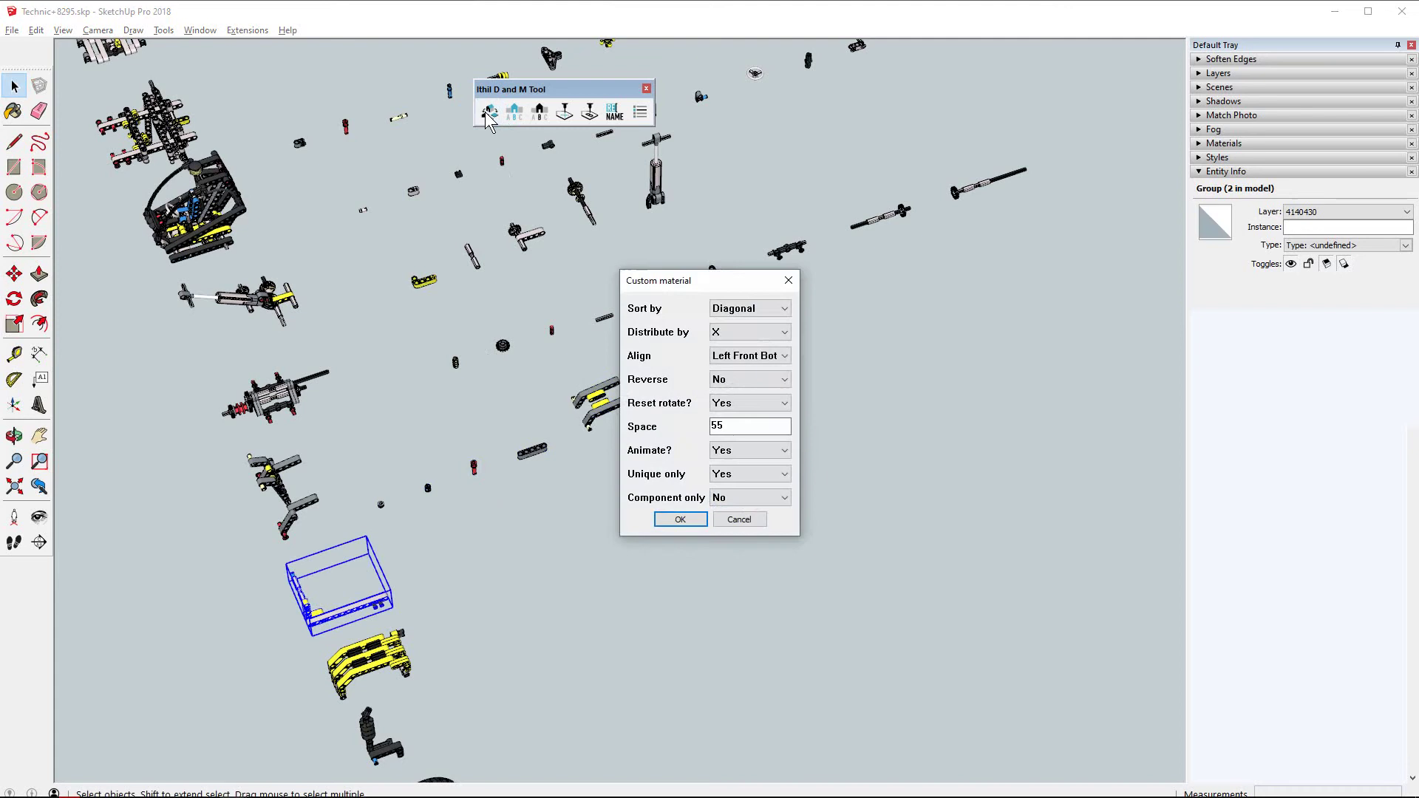
left_click(730, 476)
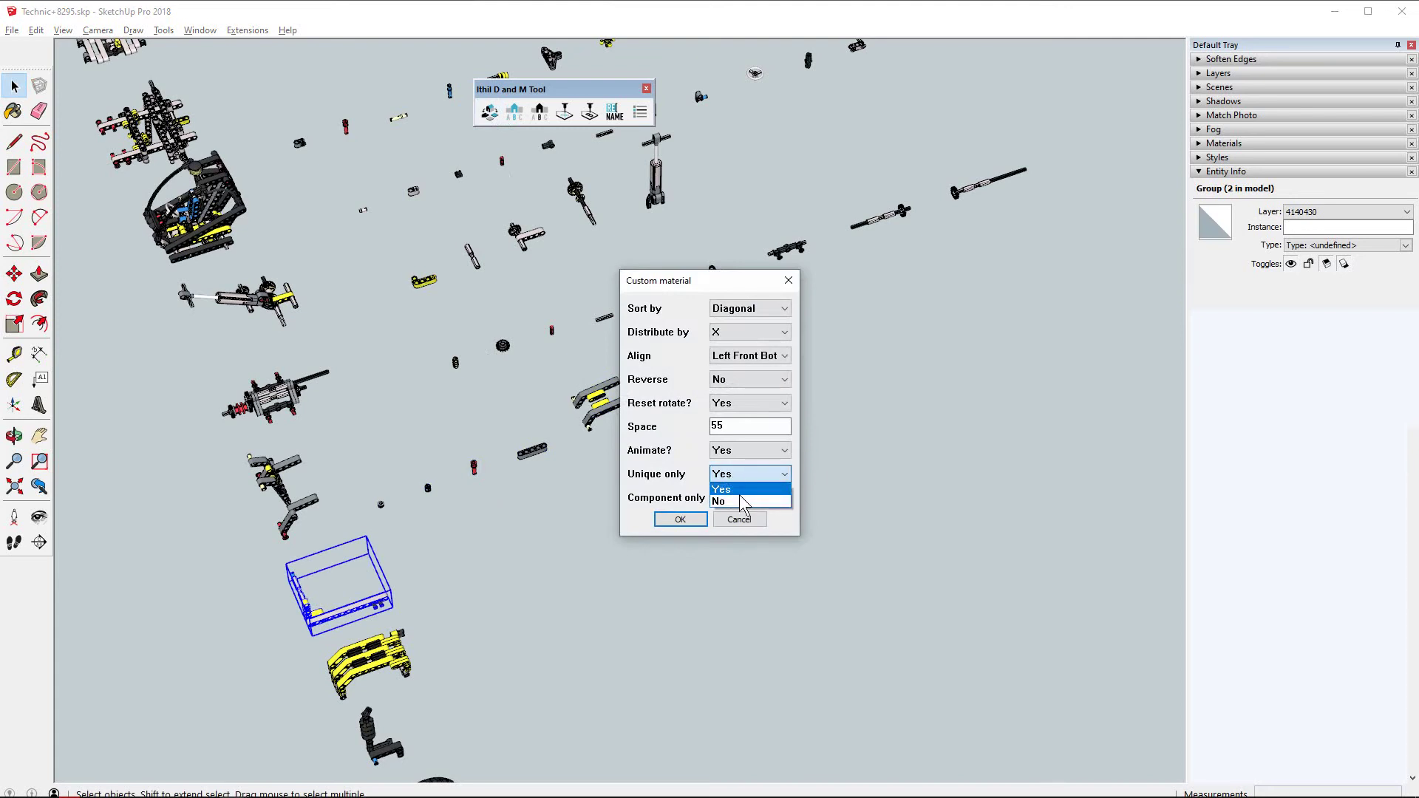
left_click(741, 502)
left_click(680, 519)
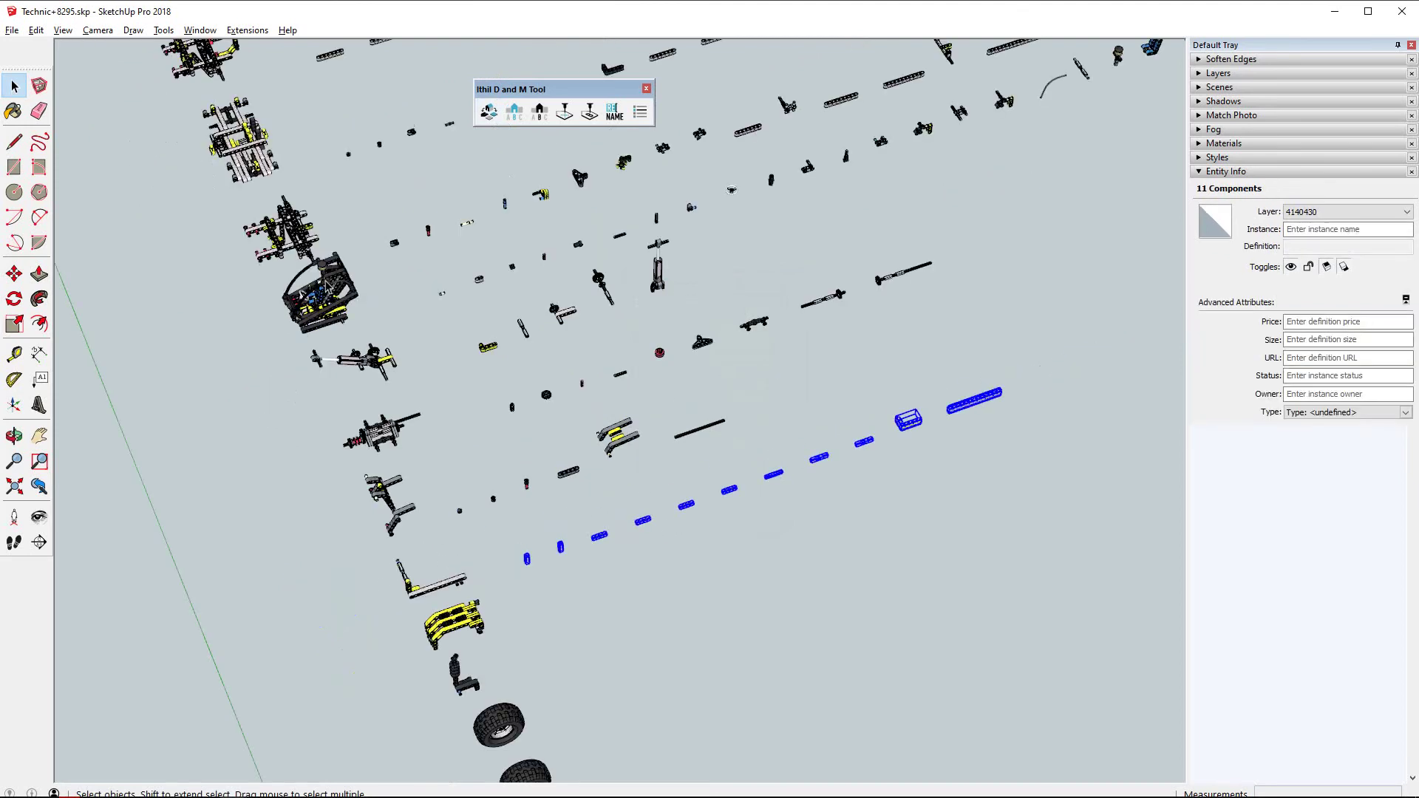
left_click(302, 295)
Step: Move the cage group into open space at right and lay its 49 parts along X
key("m")
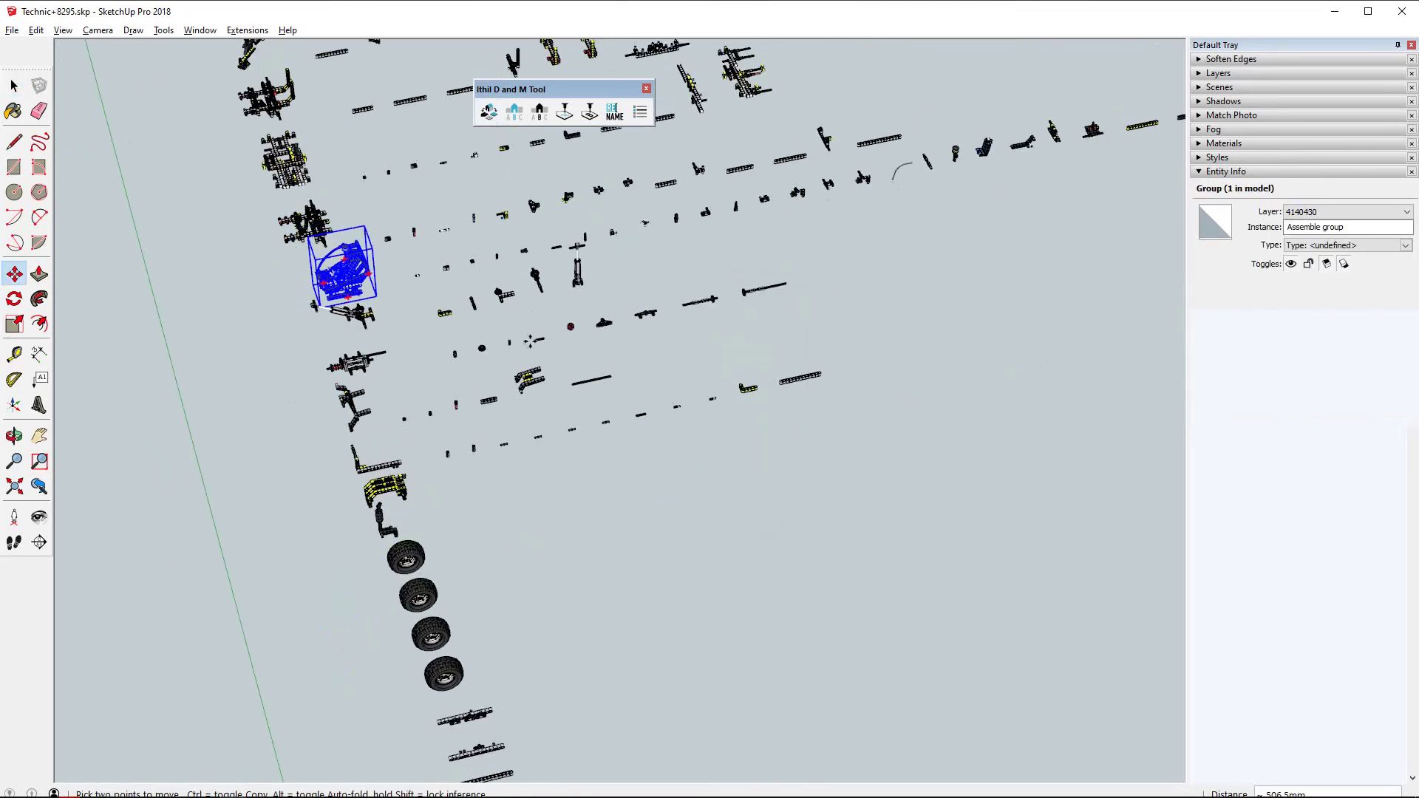
left_click(901, 462)
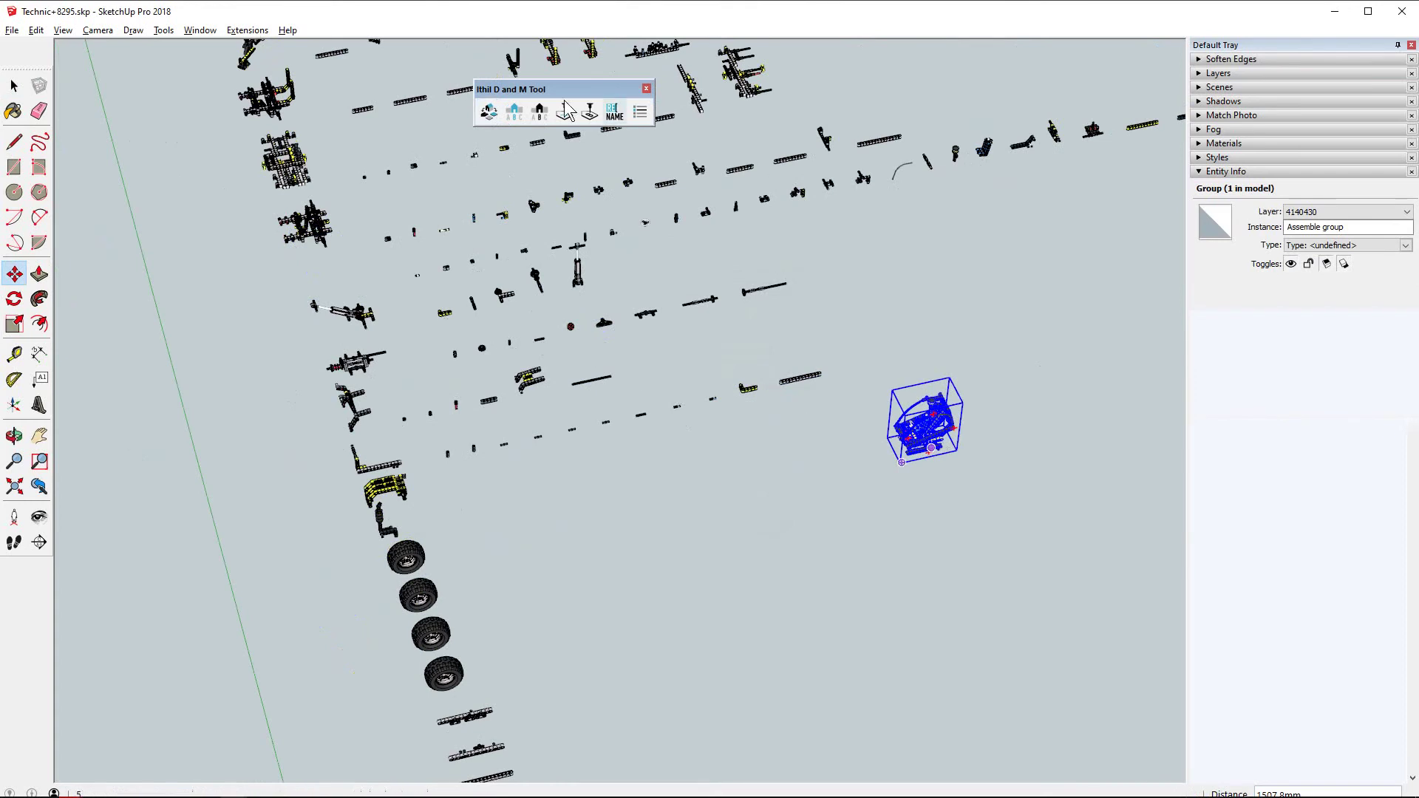
left_click(489, 111)
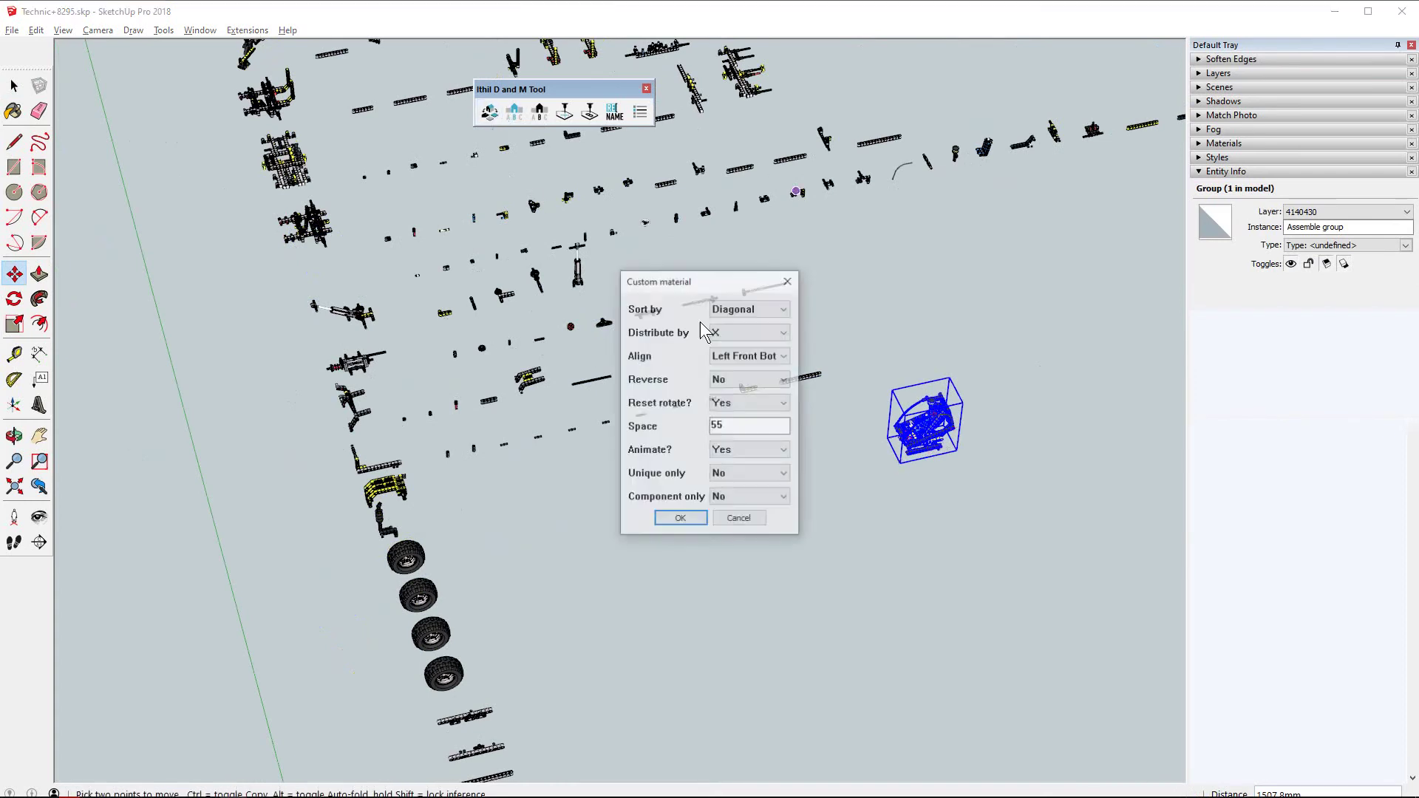
left_click(678, 520)
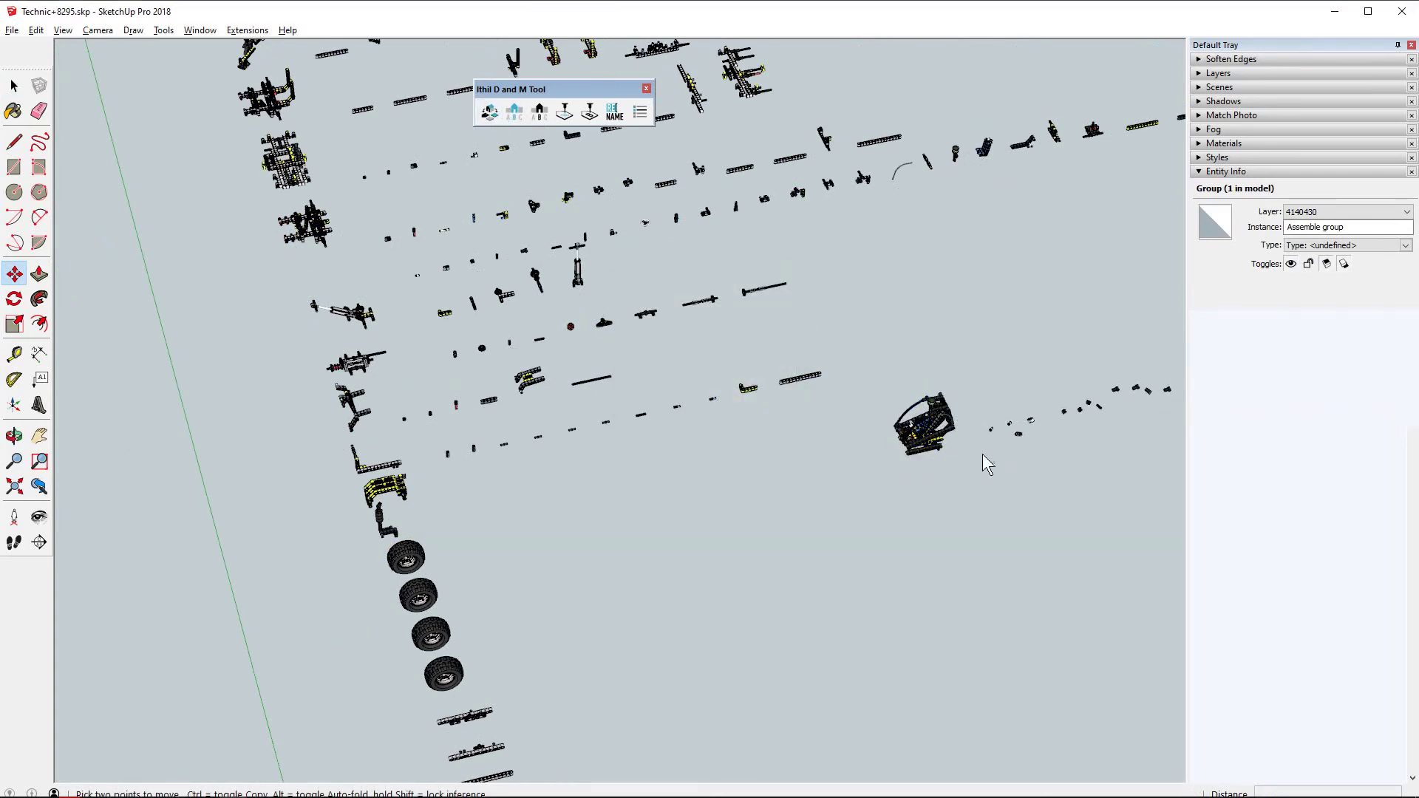
mouse_move(1023, 447)
middle_mouse_down("shift")
mouse_move(307, 497)
mouse_move(237, 336)
mouse_move(499, 420)
middle_mouse_up("shift")
Step: Re-lay the cage's 49 parts along X at spacing 5 and inspect the packed row
key("m")
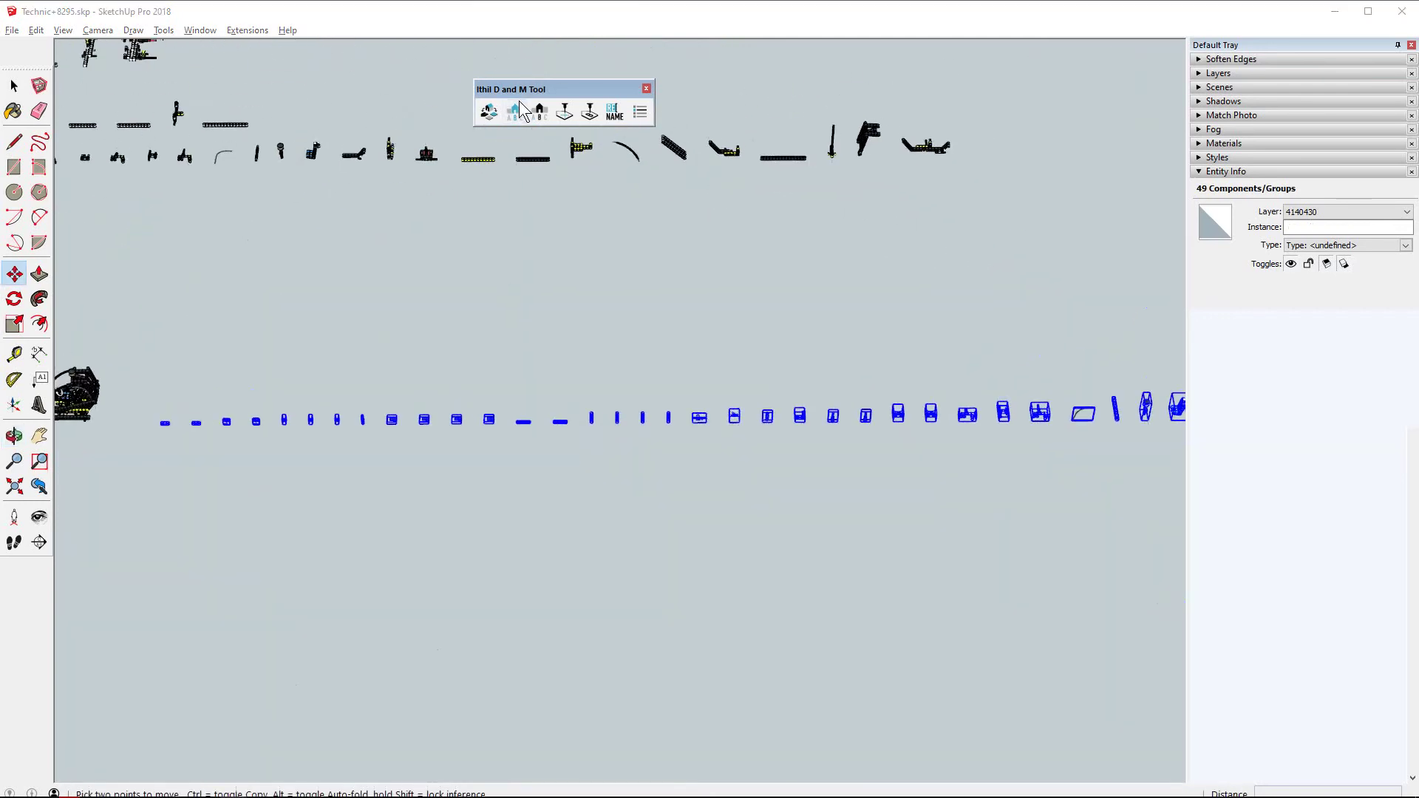
left_click(521, 105)
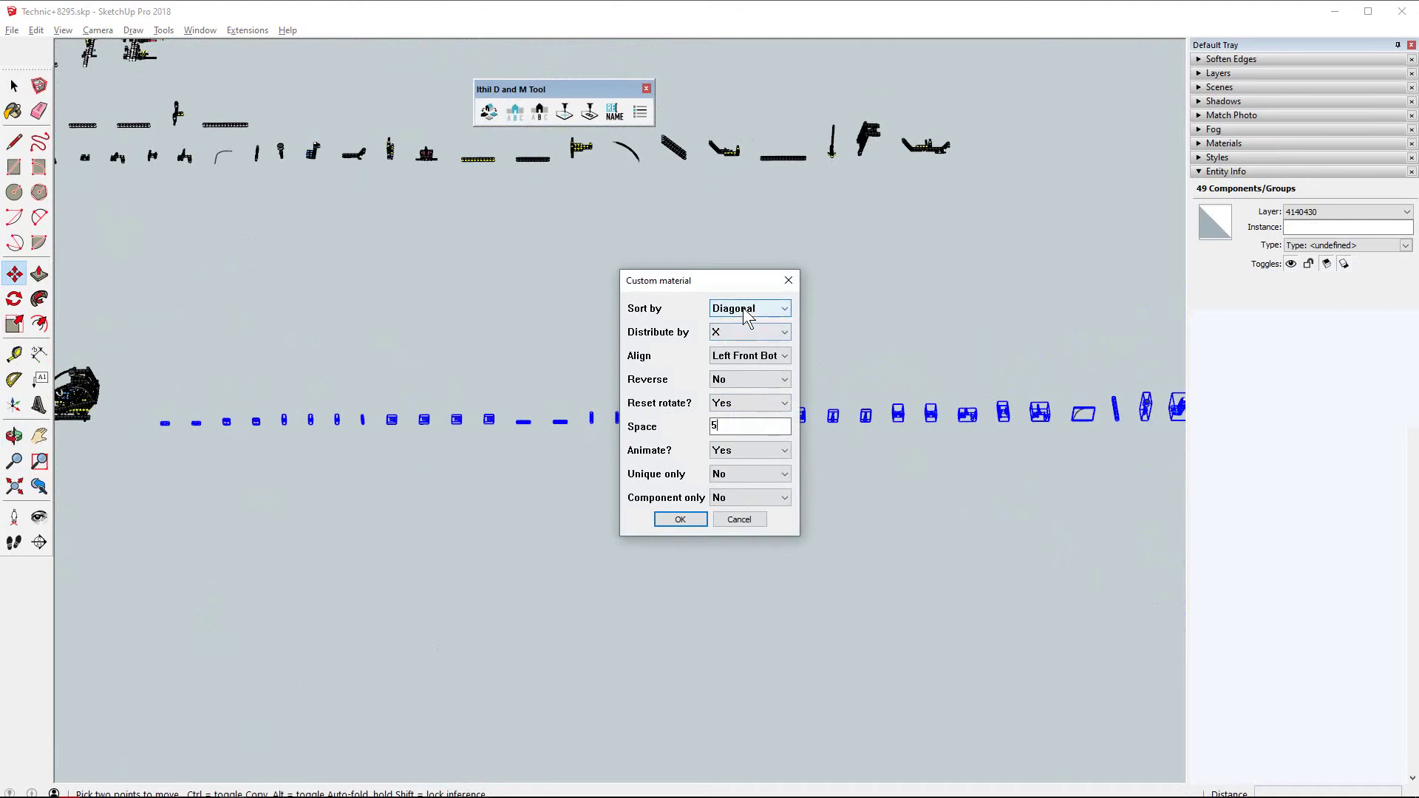
left_click(679, 519)
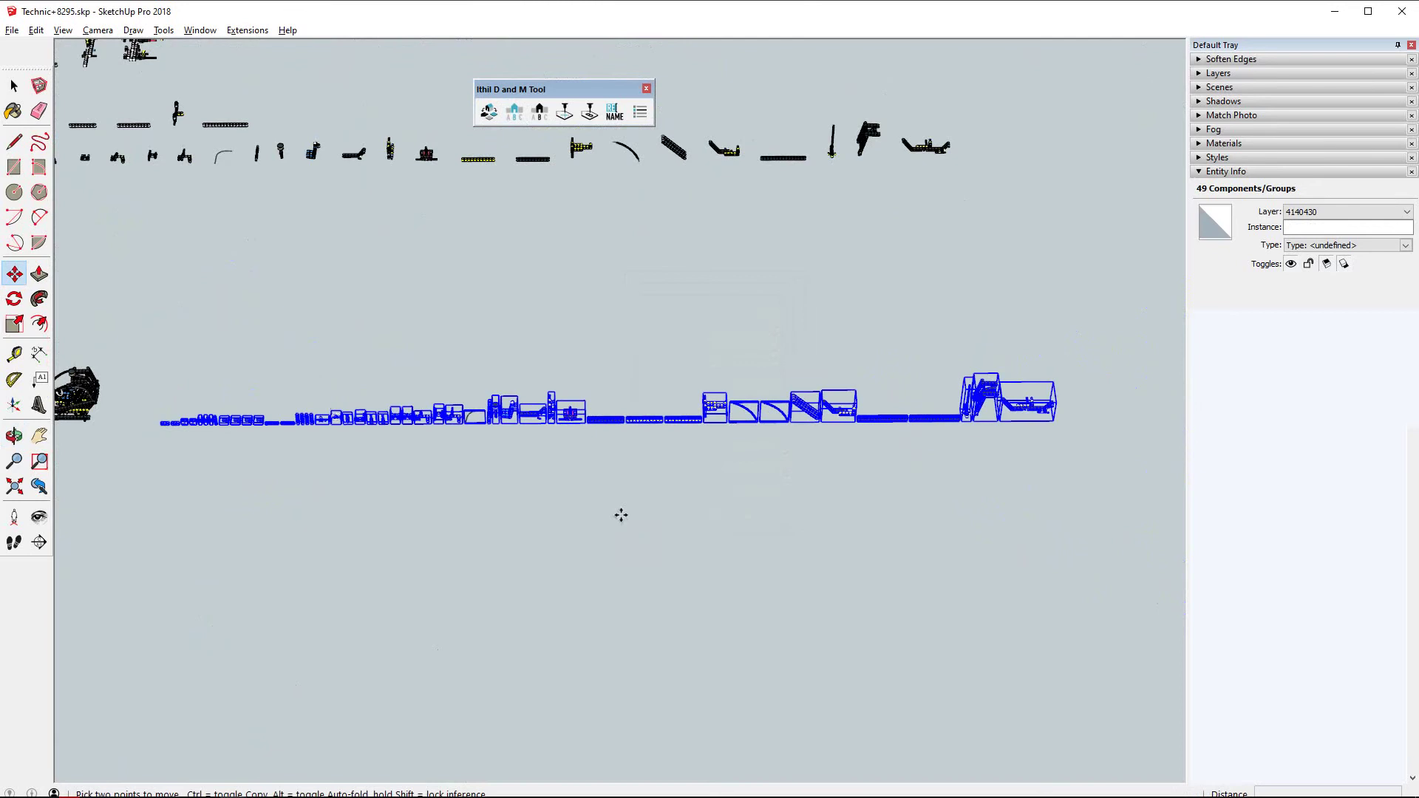
mouse_move(620, 516)
middle_mouse_down()
mouse_move(583, 465)
mouse_move(650, 401)
middle_mouse_up()
scroll(650, 401, "up", 3)
mouse_move(444, 469)
middle_mouse_down()
mouse_move(516, 374)
mouse_move(592, 351)
mouse_move(541, 358)
middle_mouse_up()
left_click(592, 352)
scroll(842, 360, "up", 4)
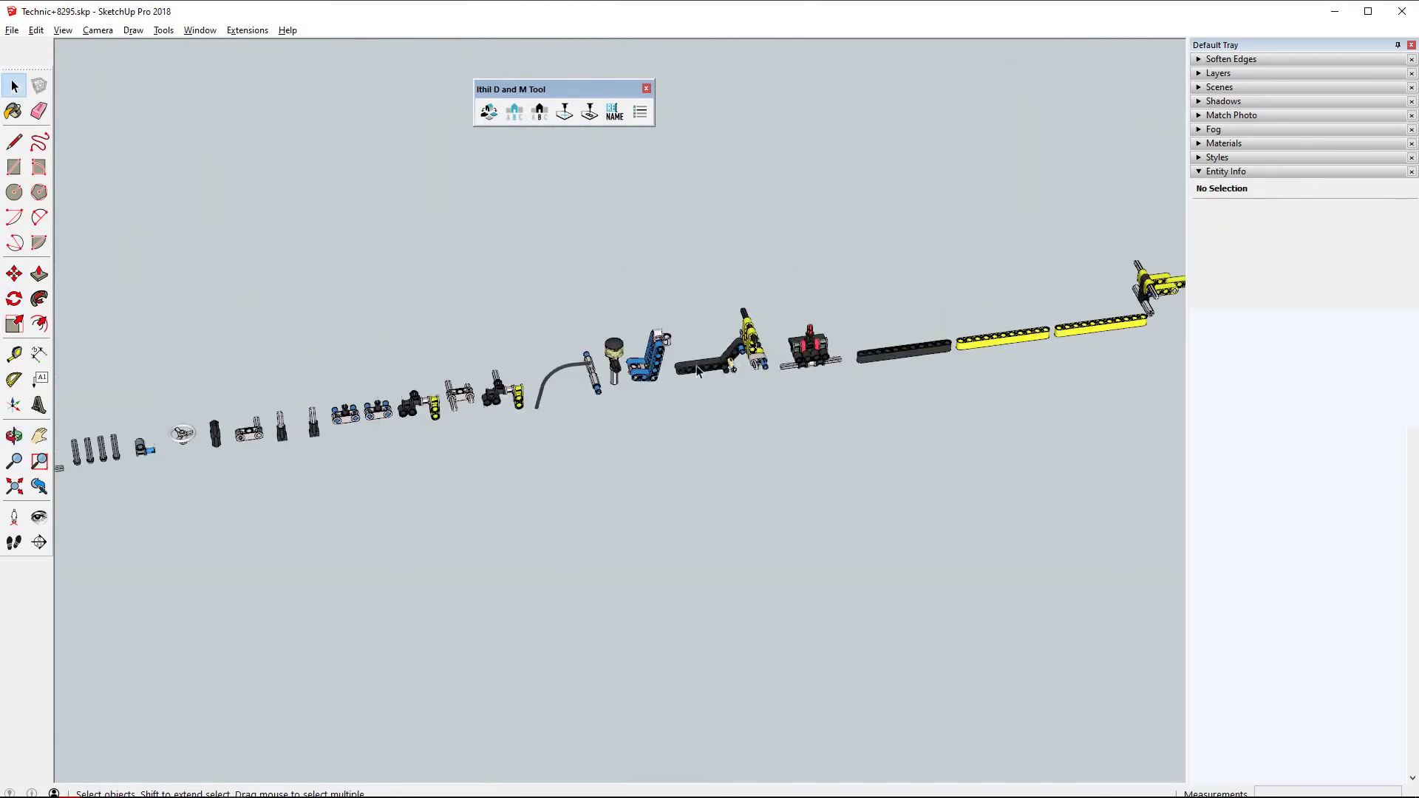
Step: Re-sort the cage's part row by Y
left_click(489, 112)
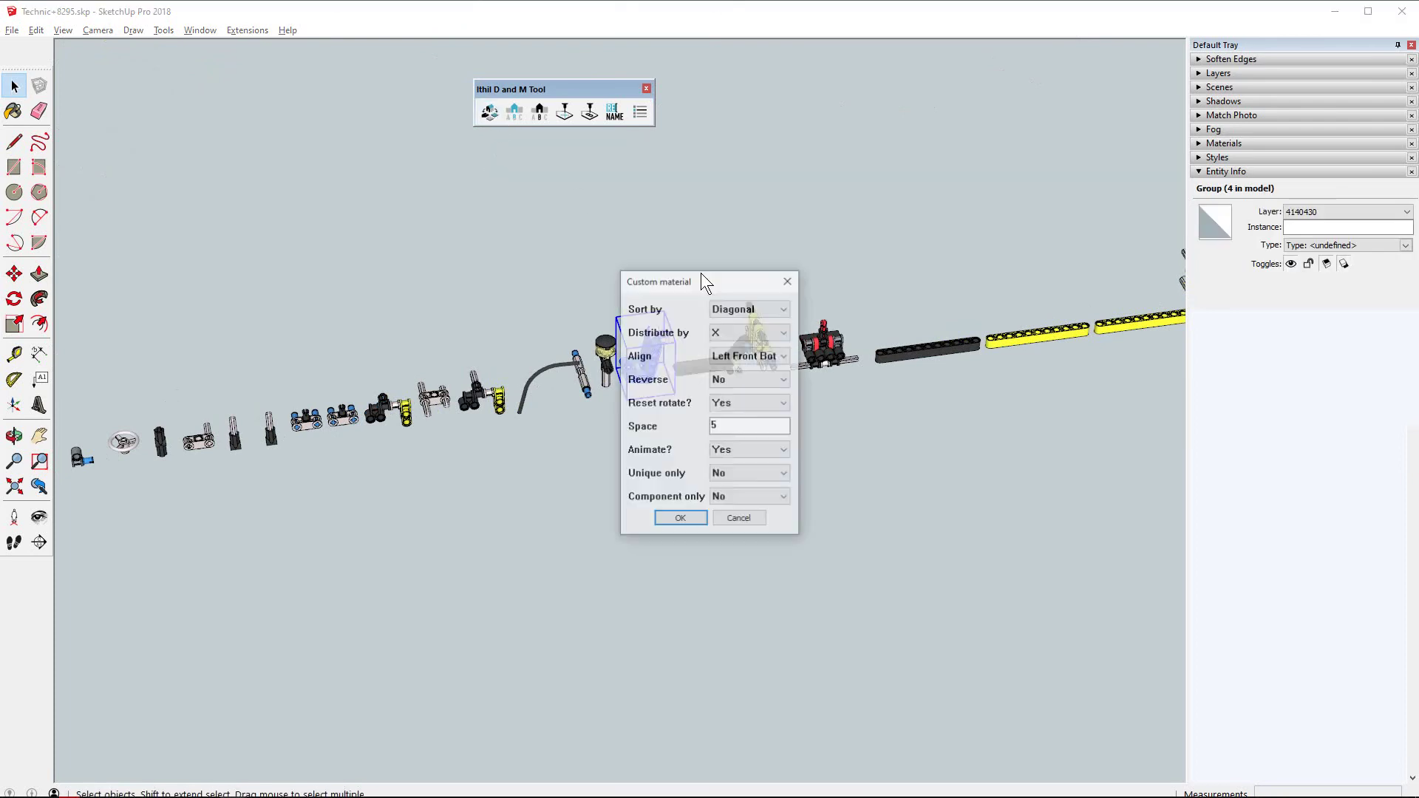
left_click(748, 308)
left_click(741, 344)
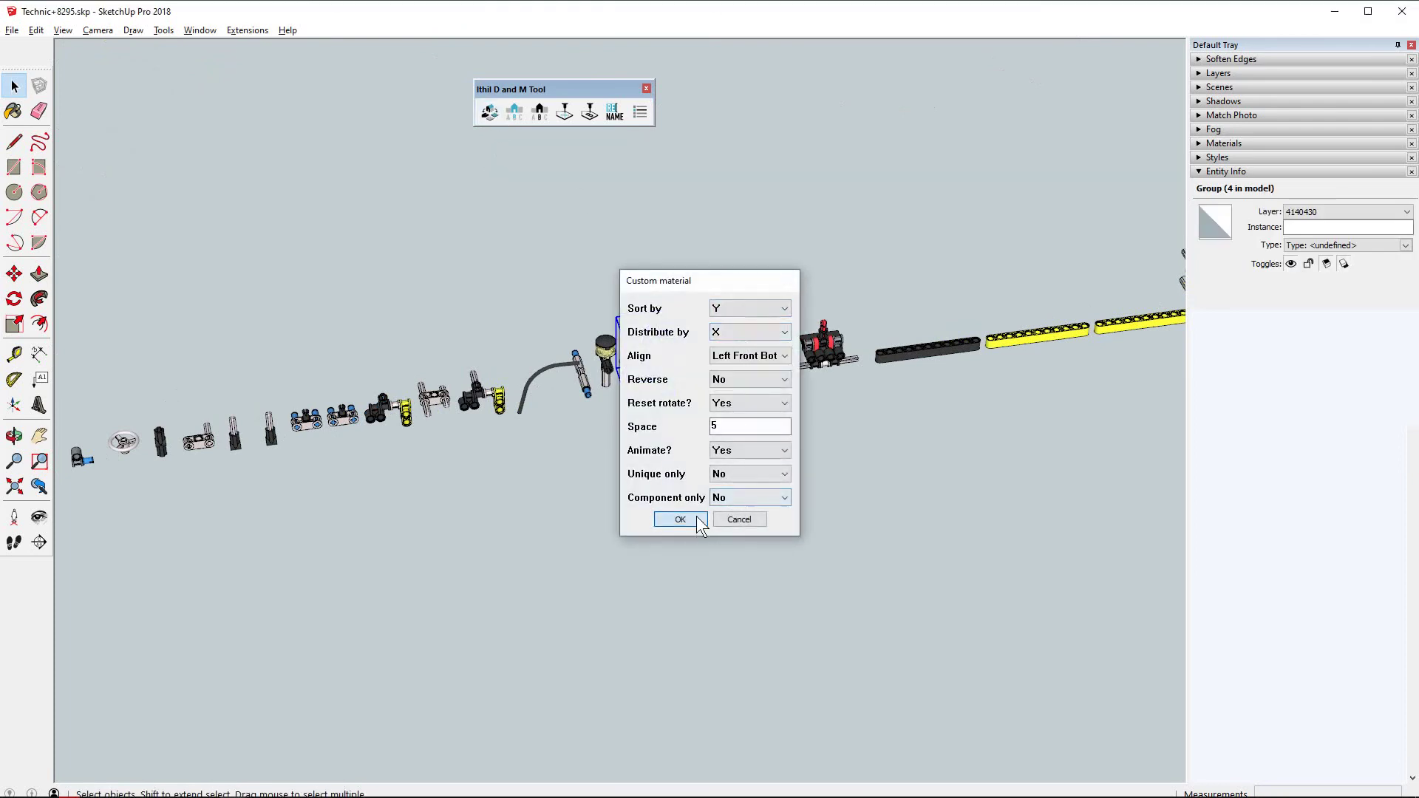
left_click(696, 516)
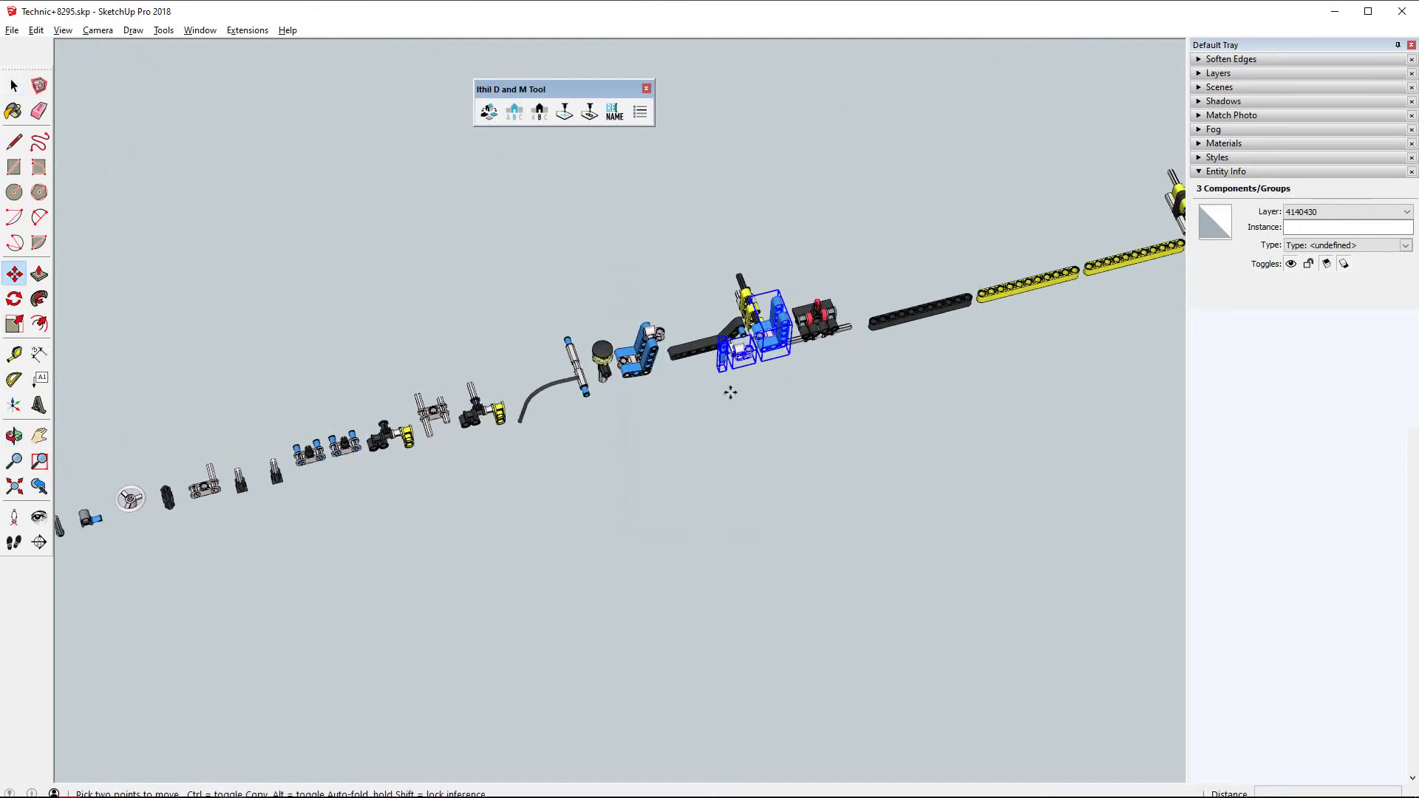
Step: View all part rows from the top and box-select the 10-part middle row
scroll(699, 441, "down", 10)
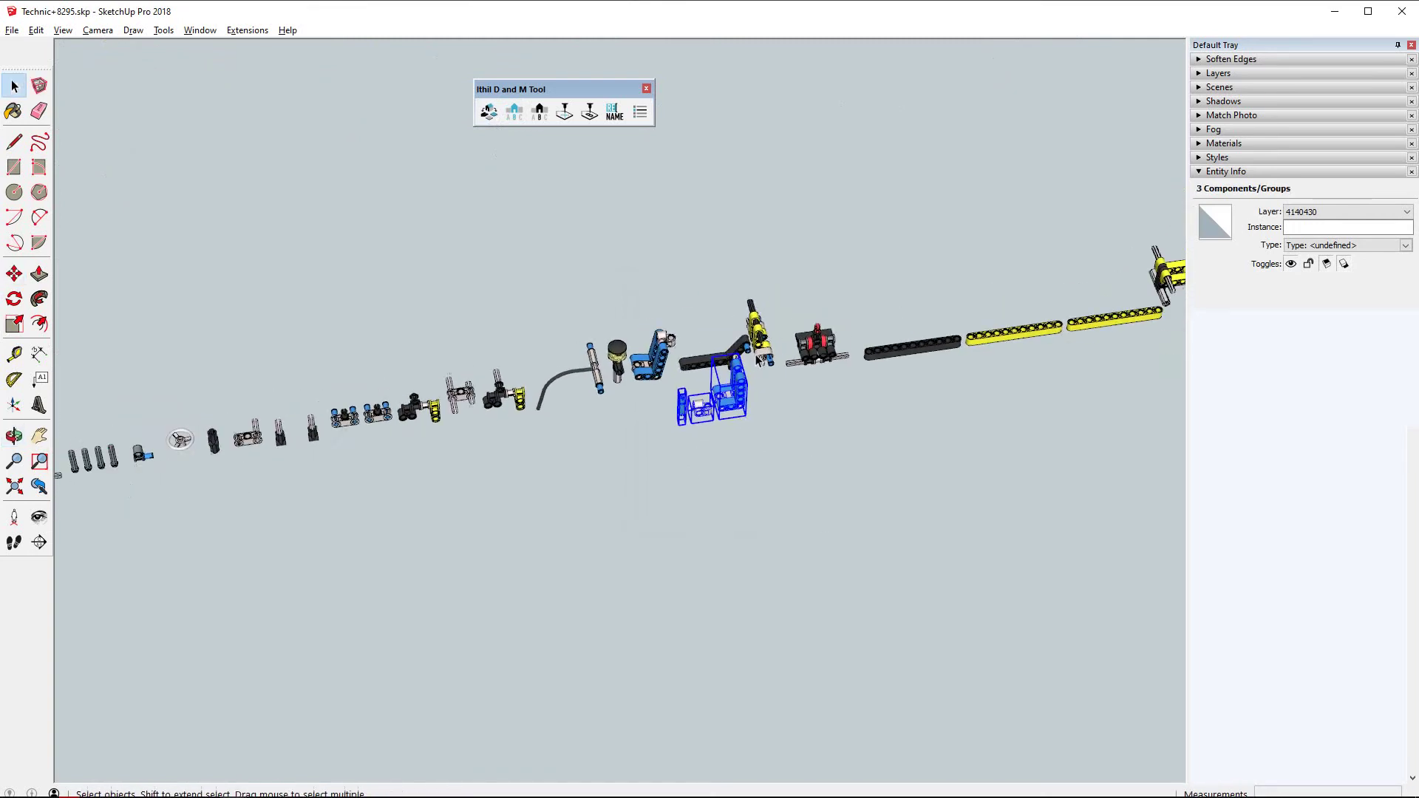
middle_click_drag(654, 266, 538, 311, "shift")
key("F2")
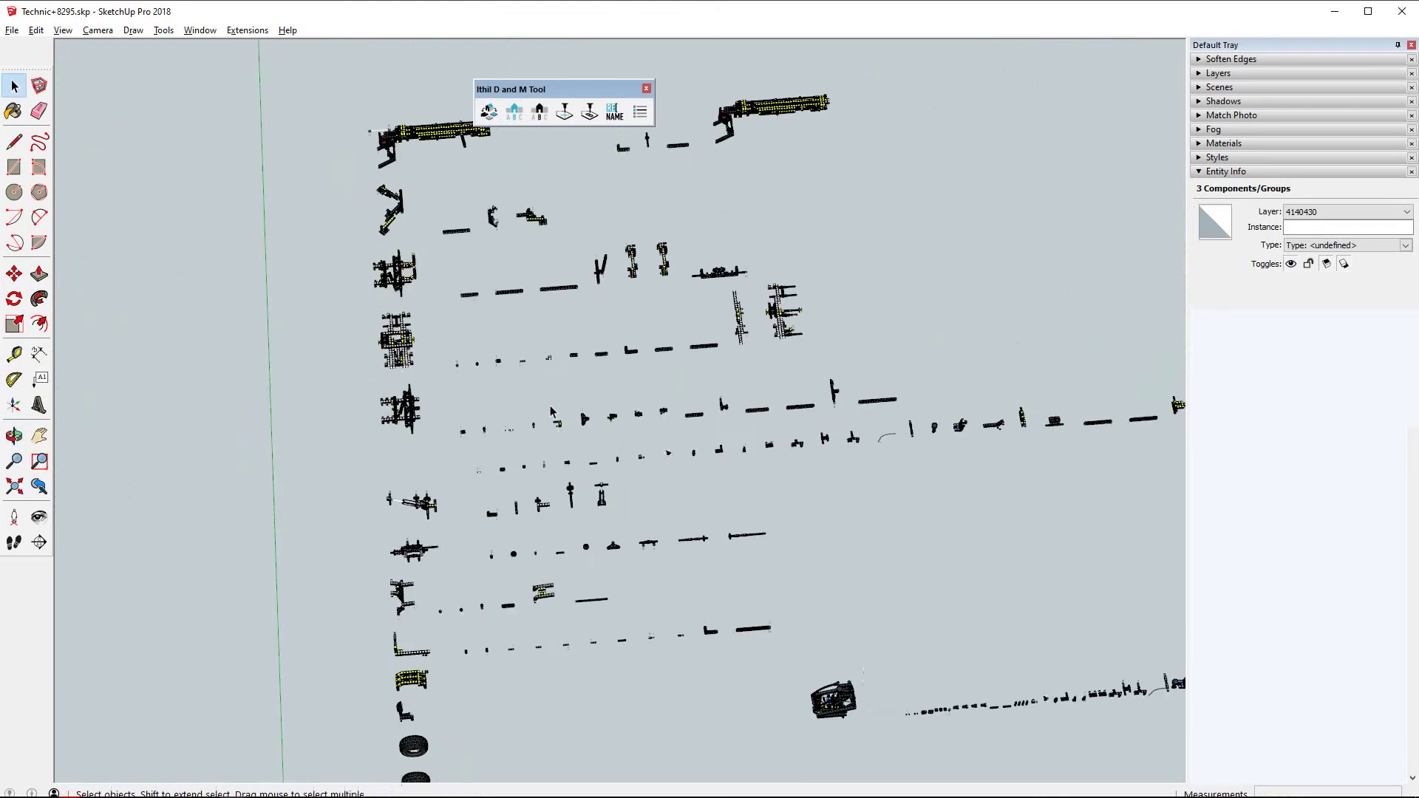
scroll(637, 451, "up", 5)
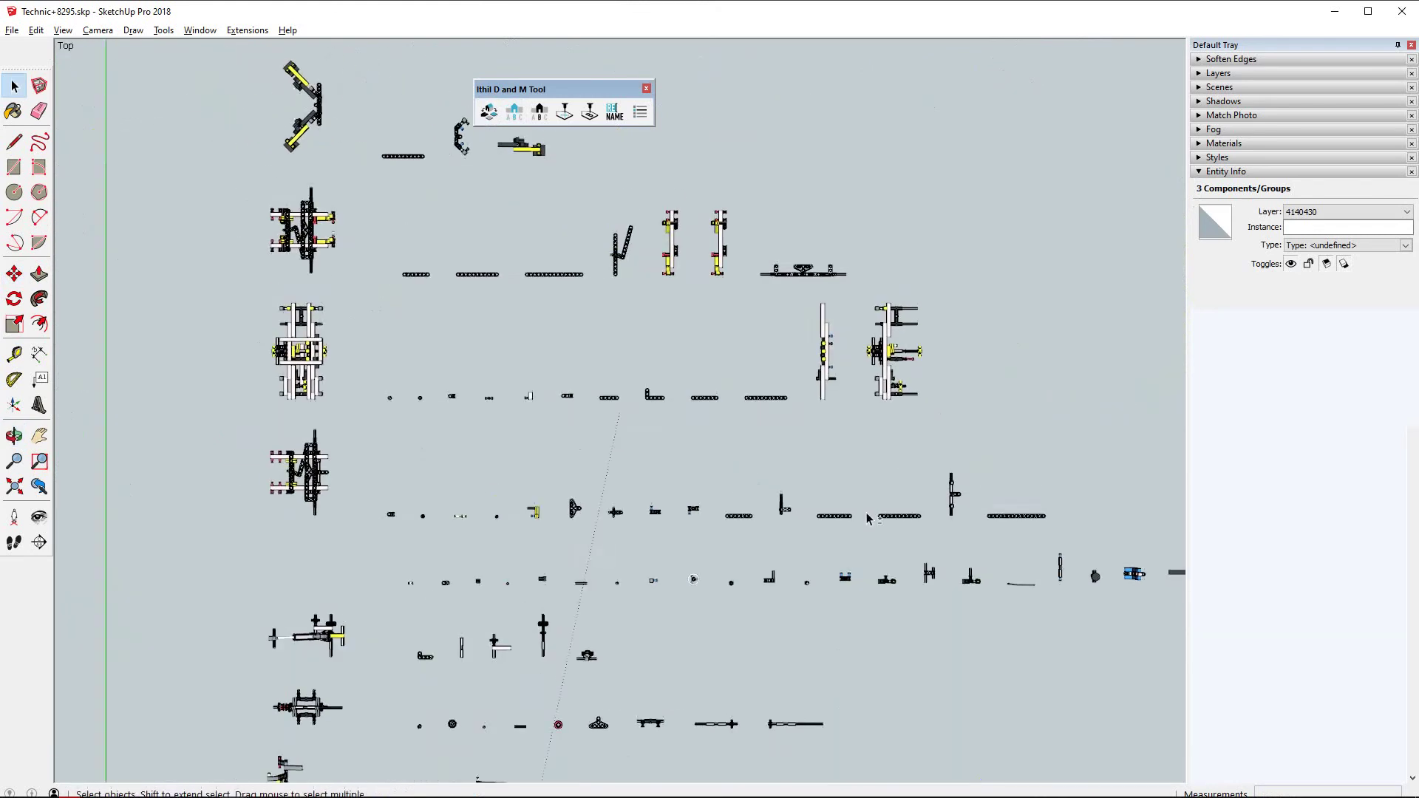
middle_click_drag(637, 450, 878, 474, "shift")
left_click_drag(419, 521, 247, 537)
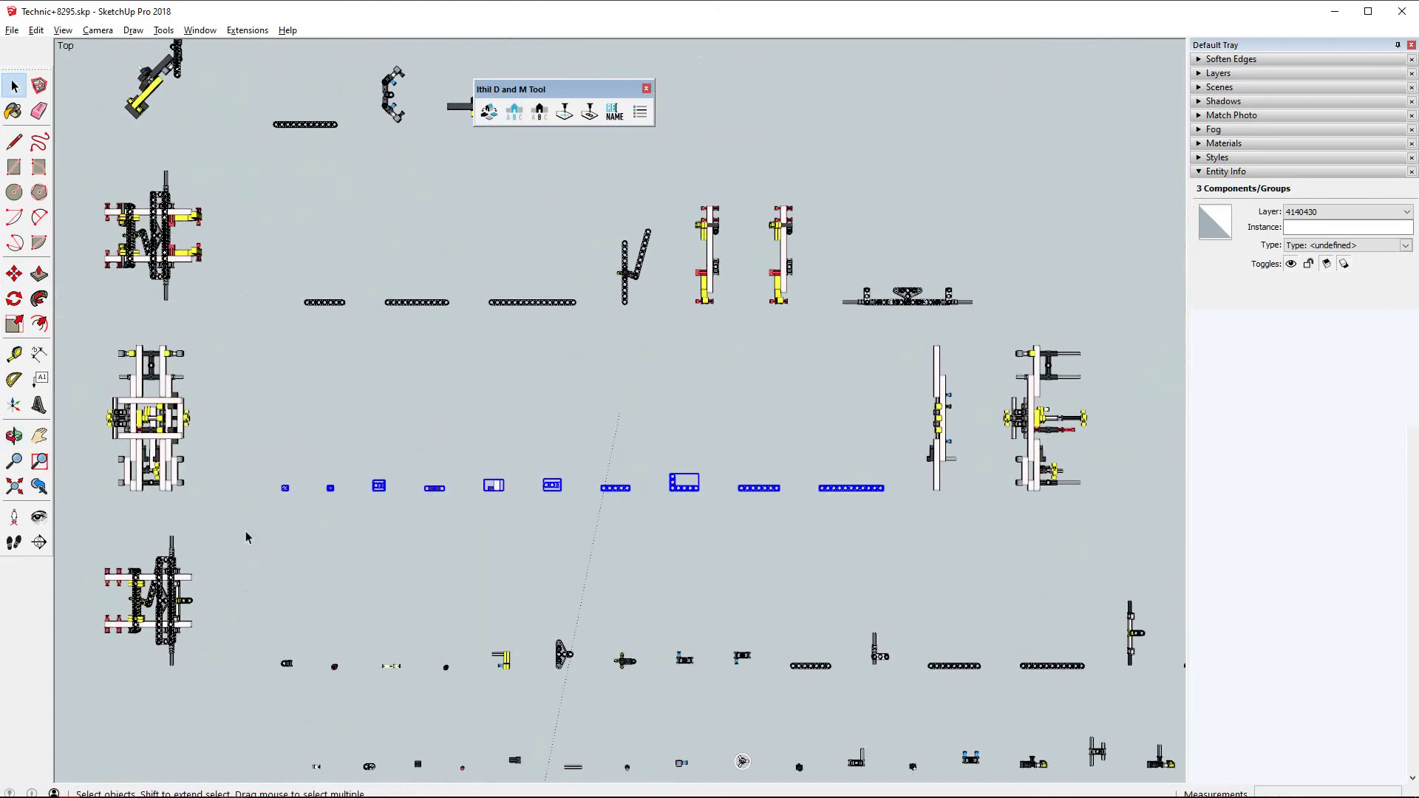
Step: Try Name x Num labels on the middle row, then undo them
left_click(540, 114)
left_click(765, 334)
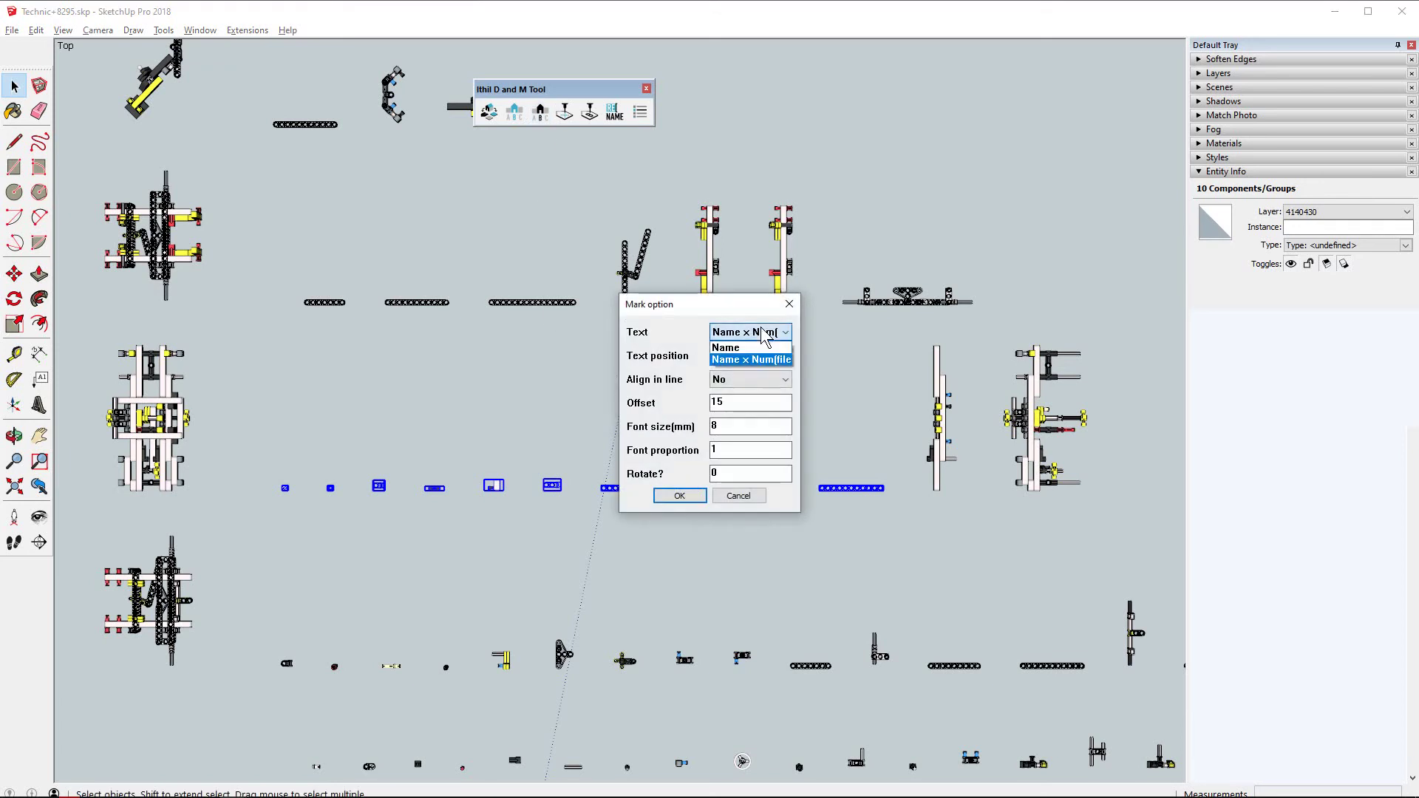
left_click(761, 360)
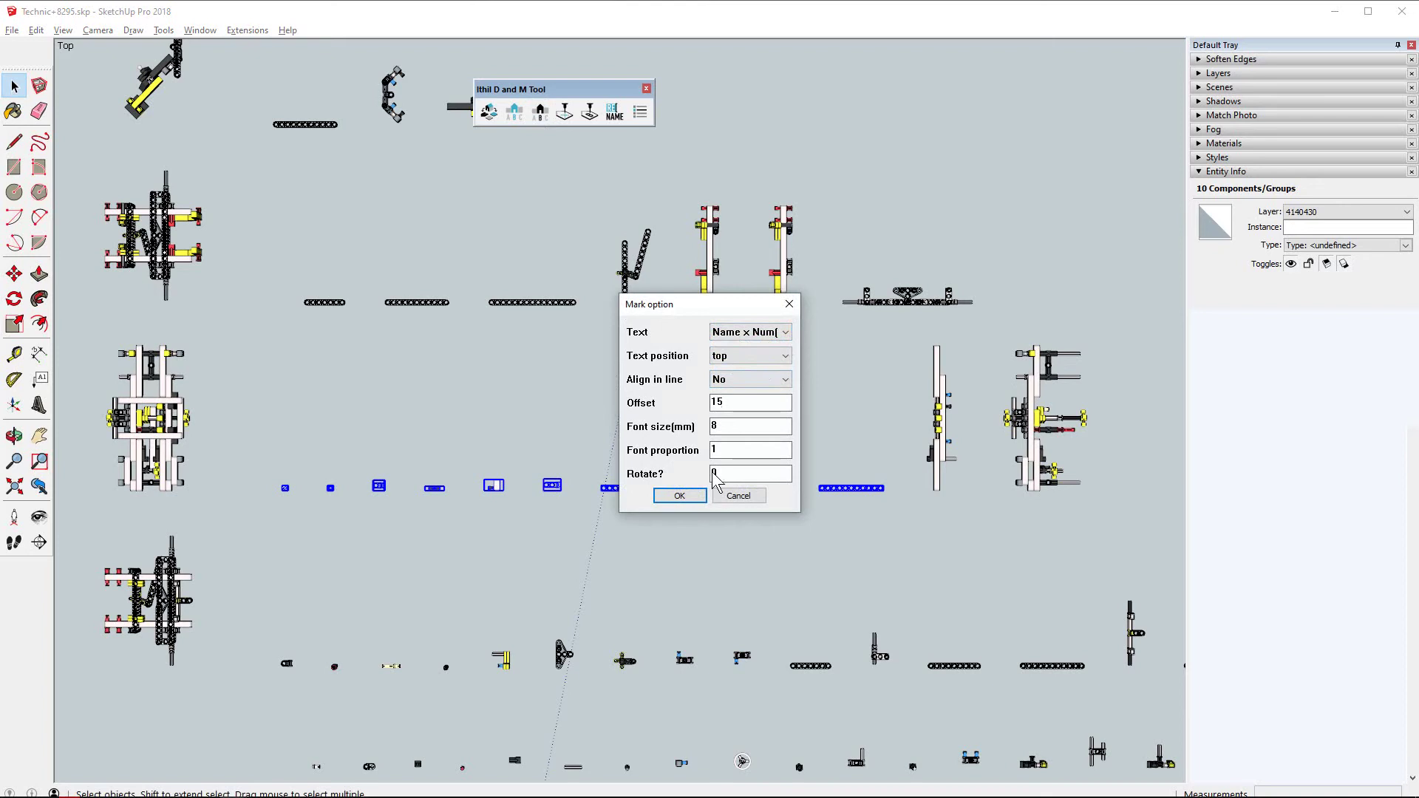
left_click(681, 499)
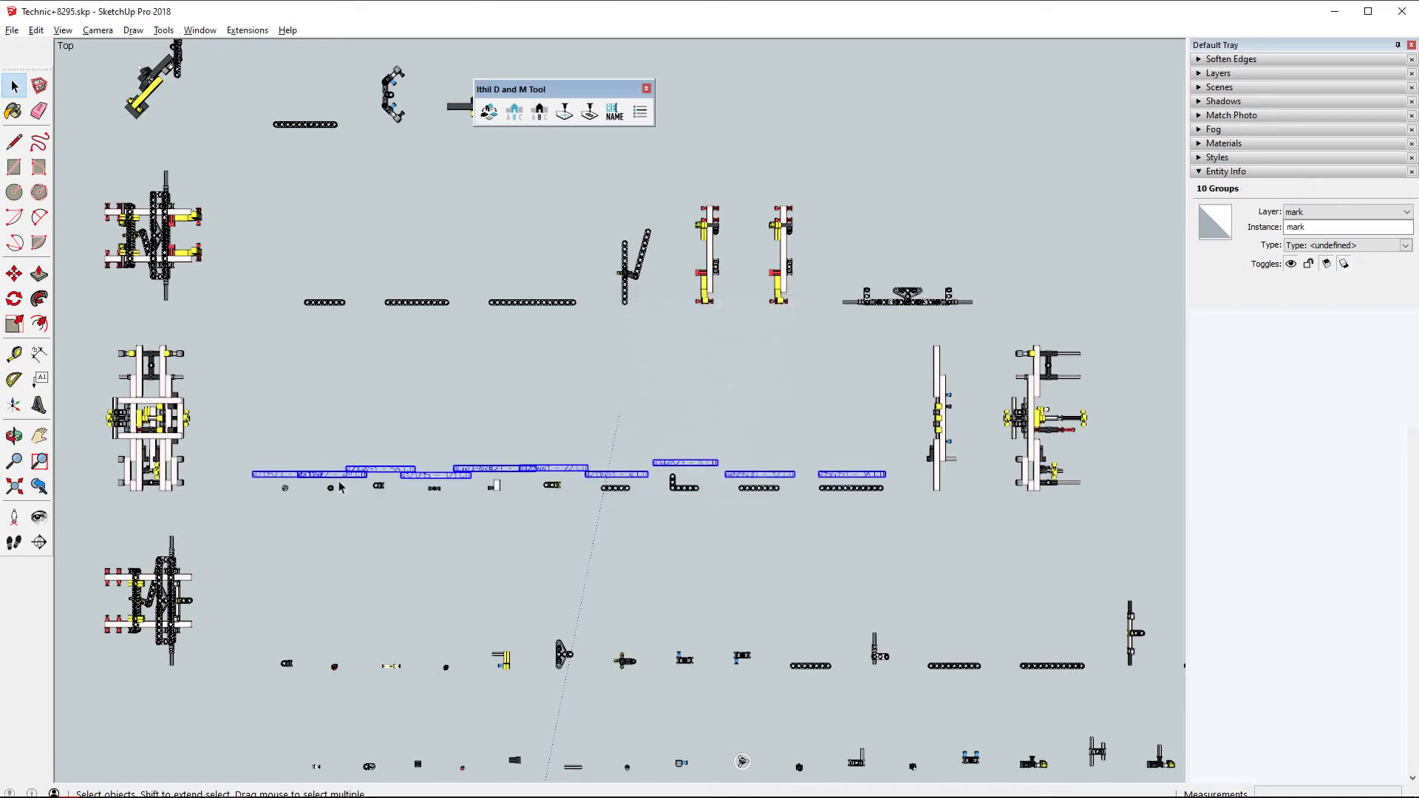
scroll(313, 482, "up", 3)
scroll(312, 476, "down", 2)
scroll(332, 473, "down", 2)
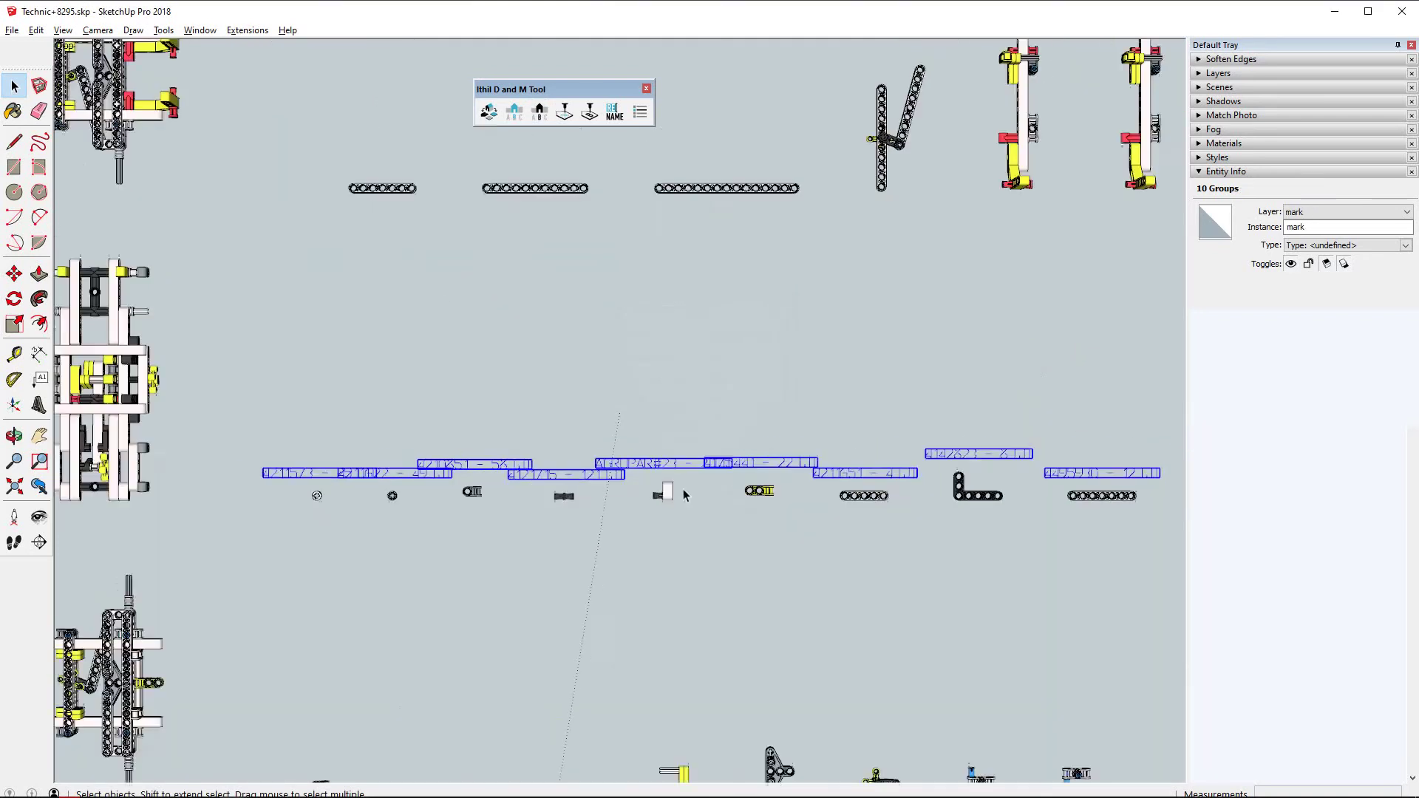
middle_click_drag(332, 473, 750, 411)
left_click(603, 213)
Step: Set label rotation to 45 and add name-and-number labels to the ten parts
left_click(540, 112)
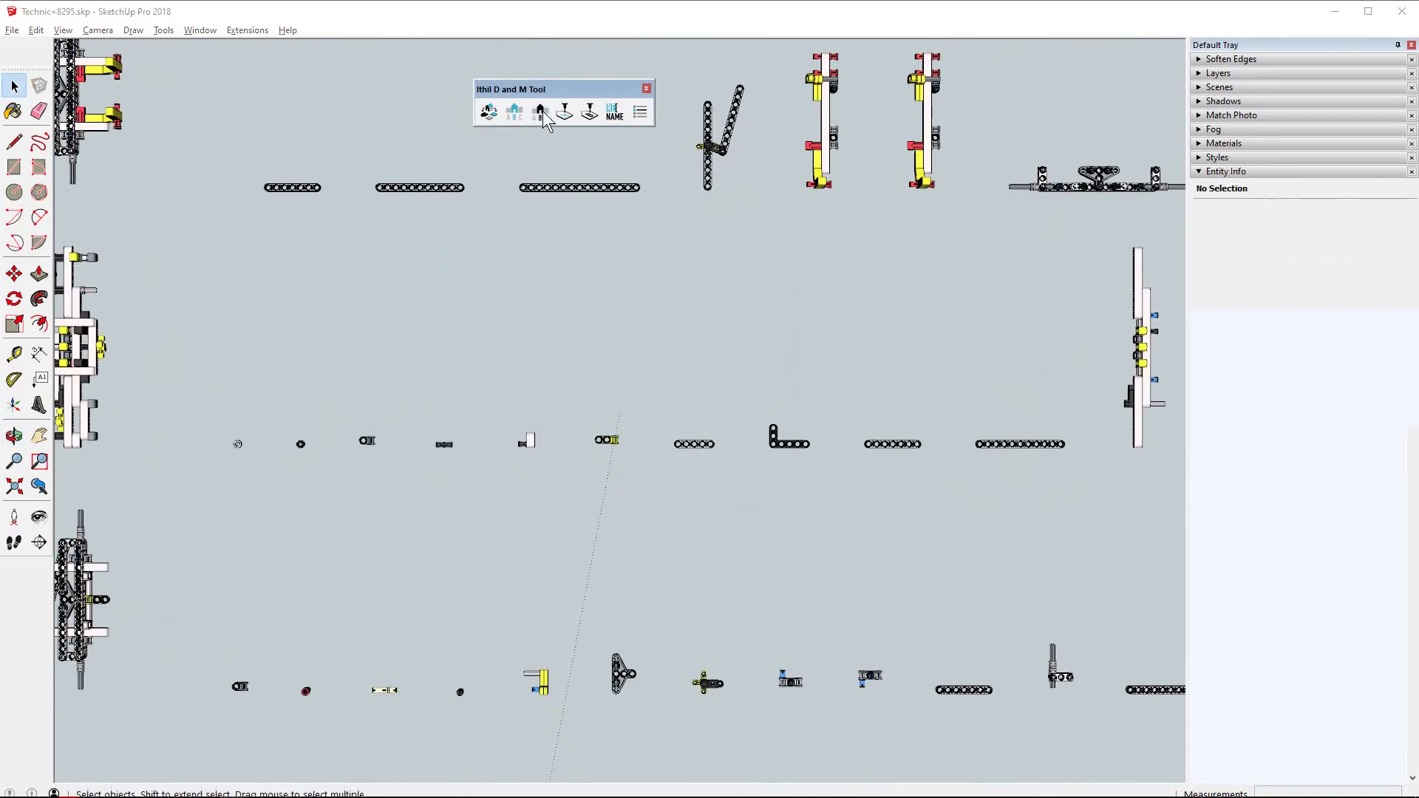
double_click(716, 473)
type("45")
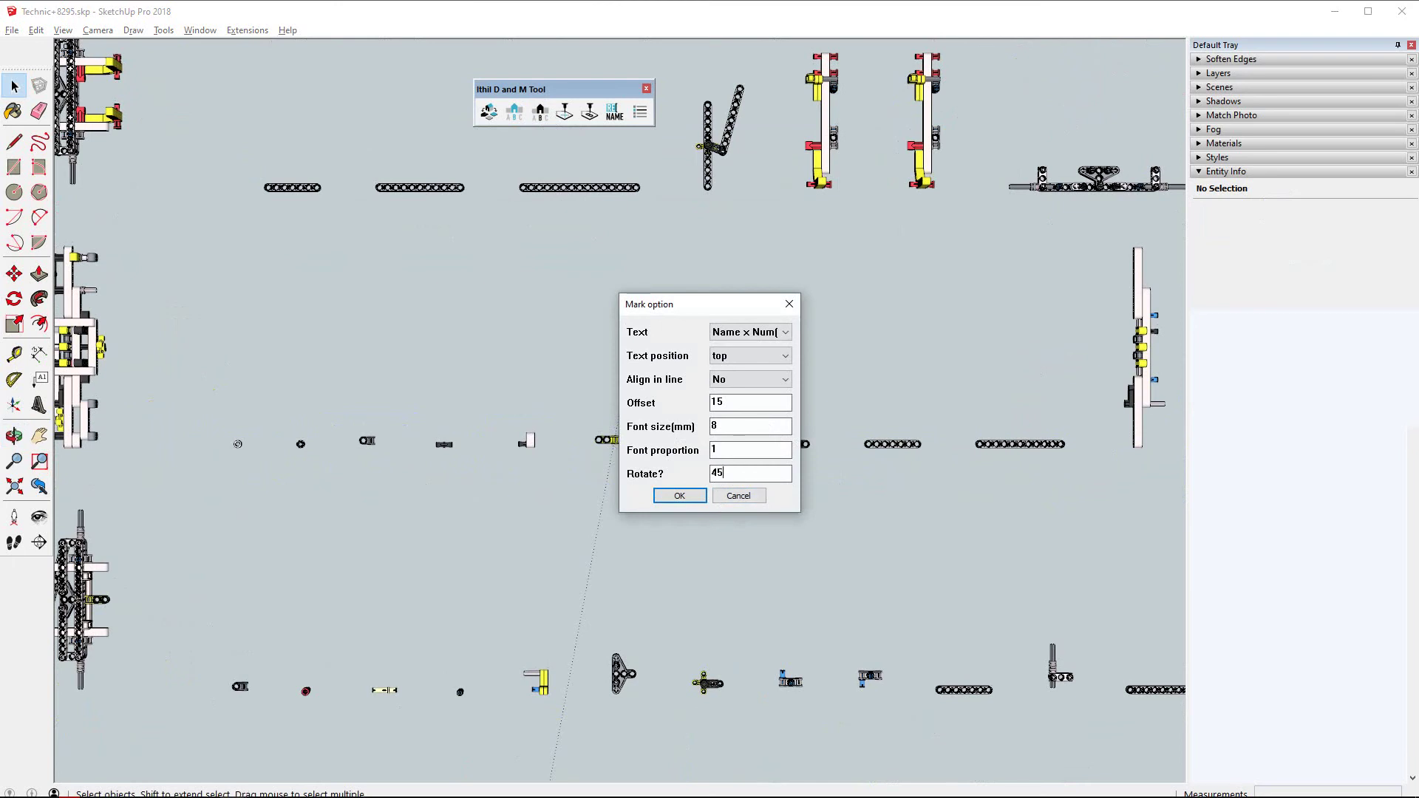
left_click(684, 497)
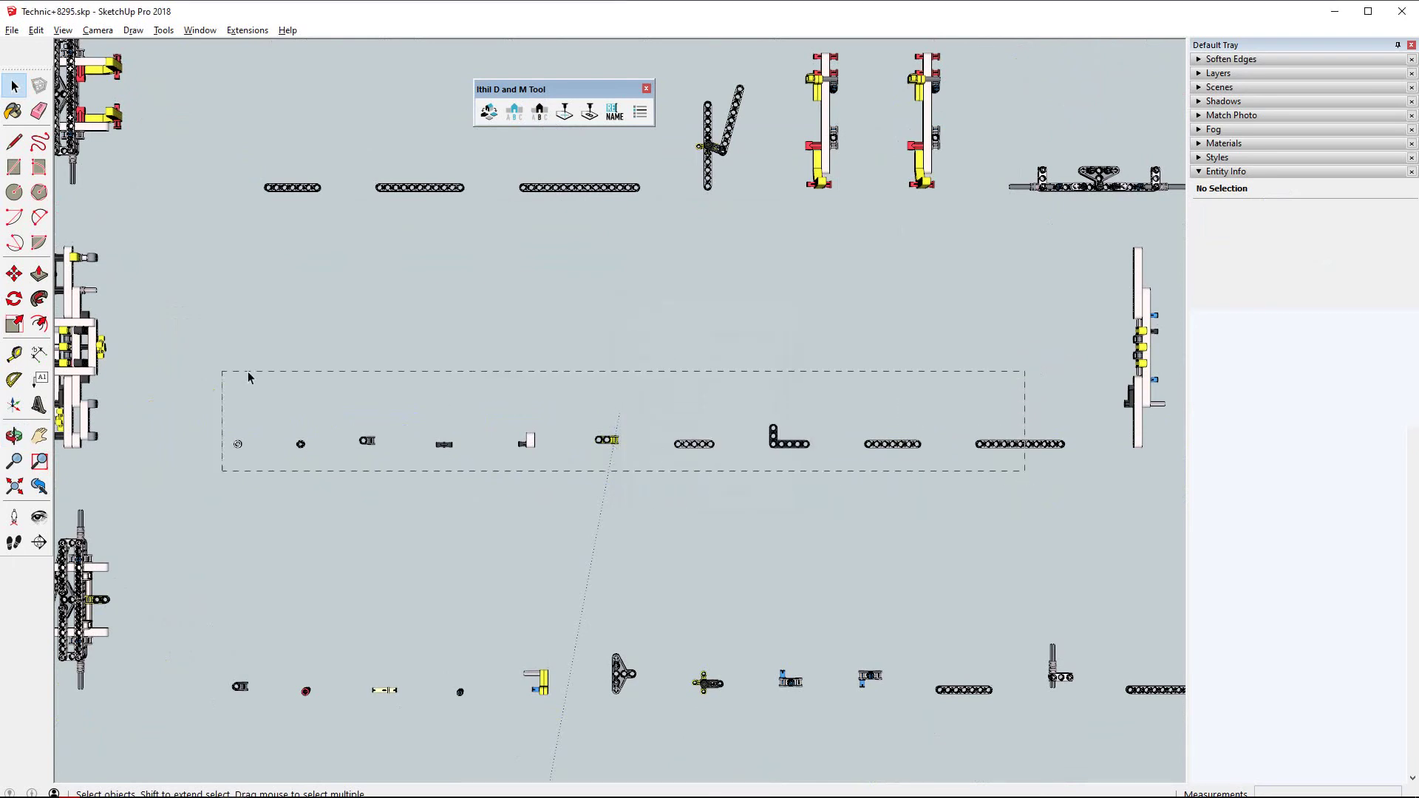
left_click_drag(248, 377, 221, 371)
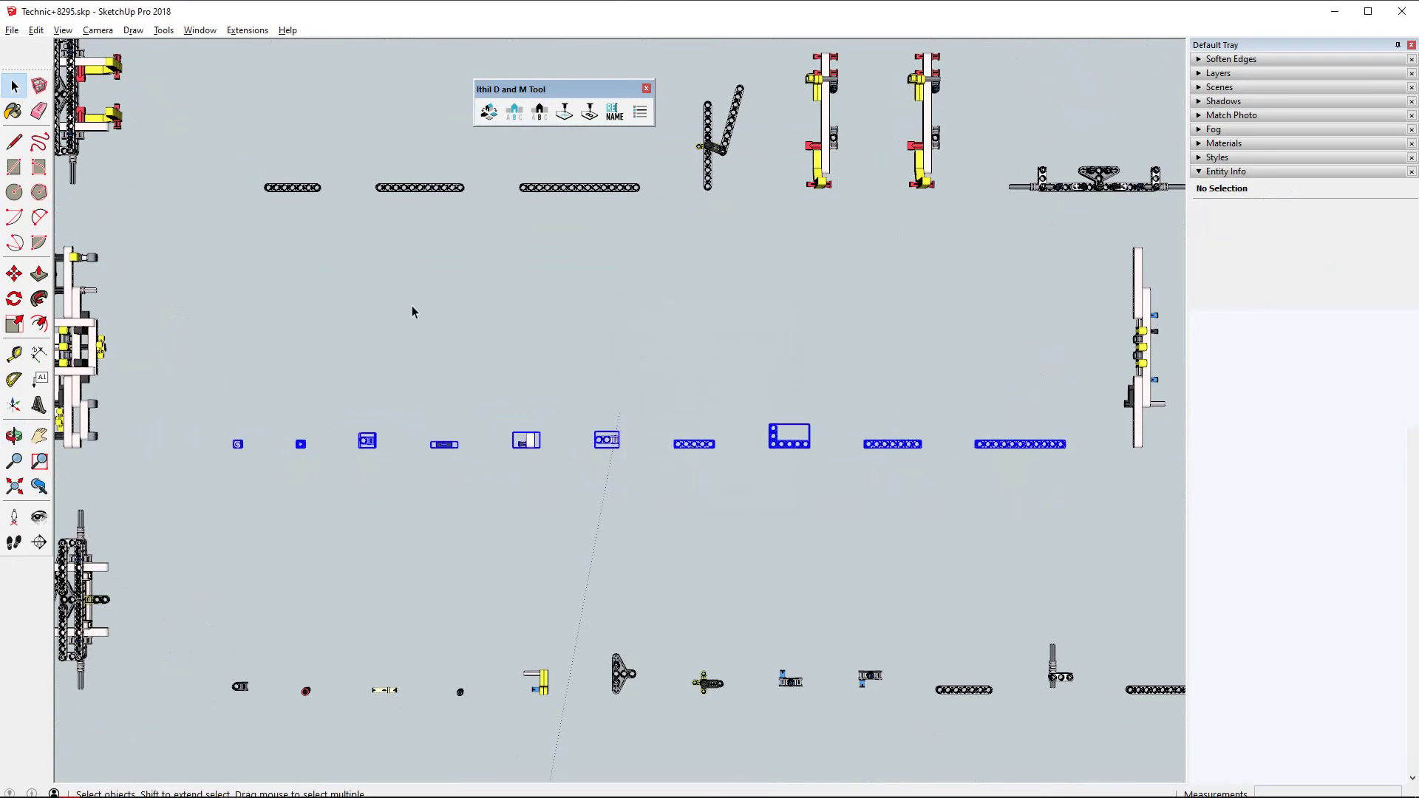
left_click(539, 116)
left_click(675, 495)
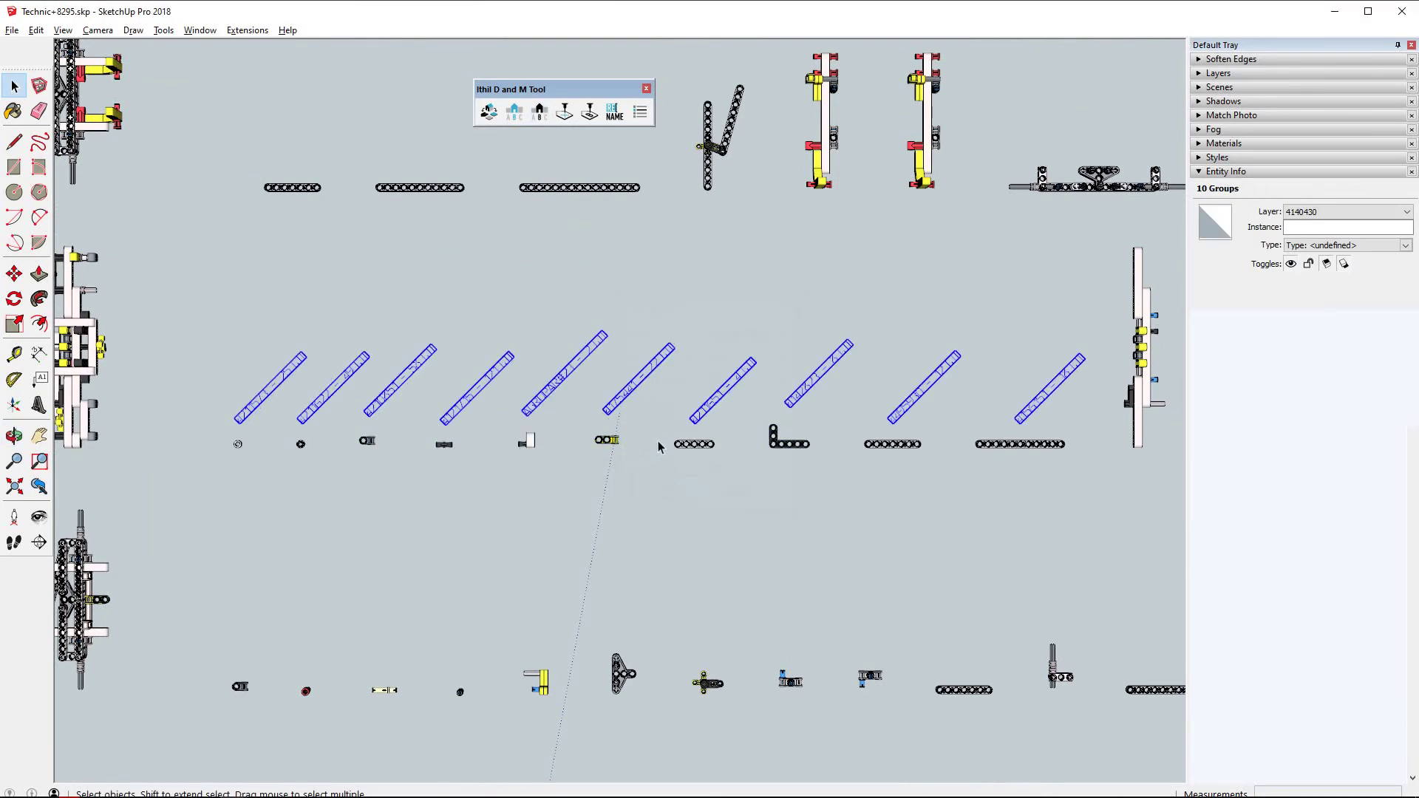
scroll(275, 400, "up", 3)
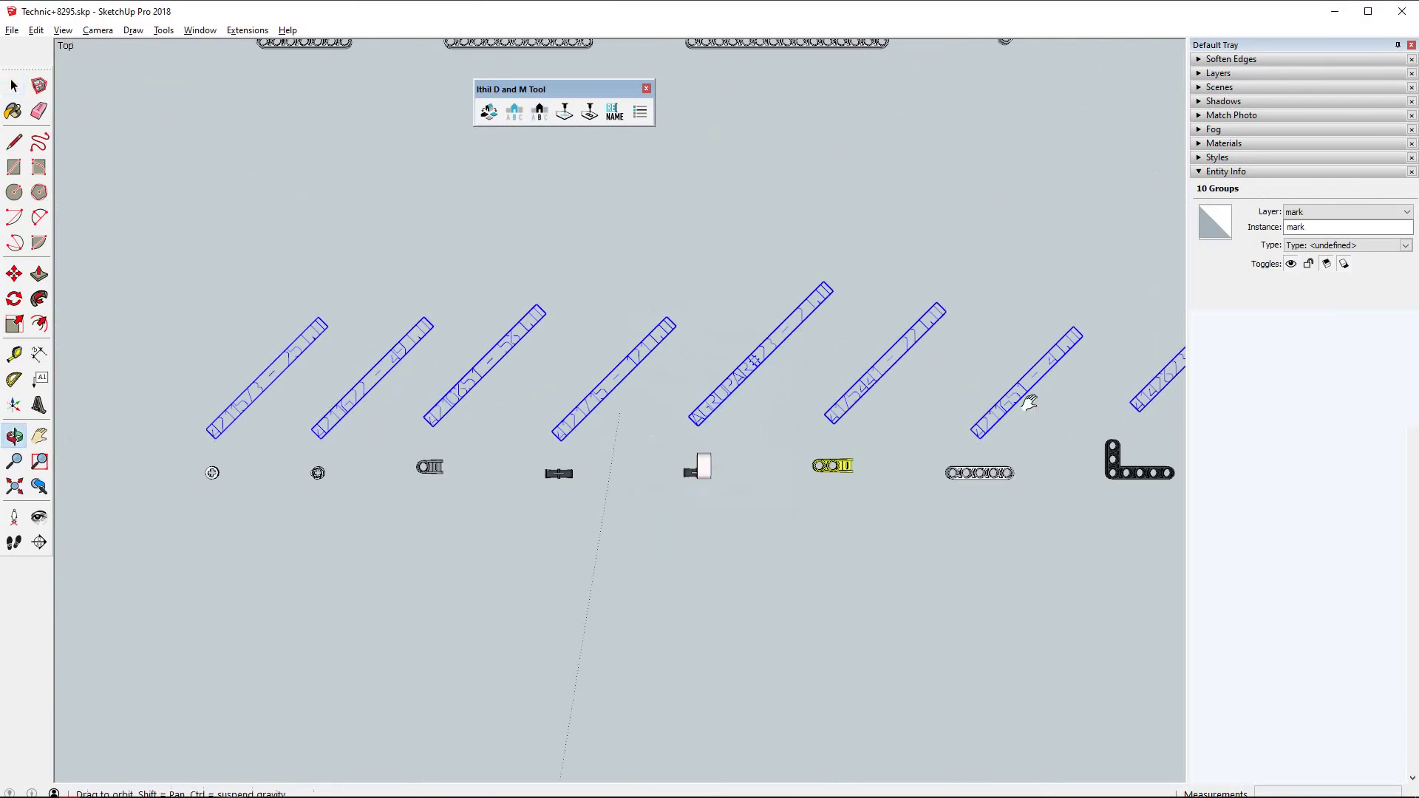
Step: Undo the labels and set Mark options to Align in line Yes, font size 12
mouse_move(1022, 399)
middle_mouse_down("shift")
mouse_move(370, 374)
mouse_move(882, 371)
middle_mouse_up("shift")
scroll(882, 372, "down", 2)
scroll(882, 372, "down", 1)
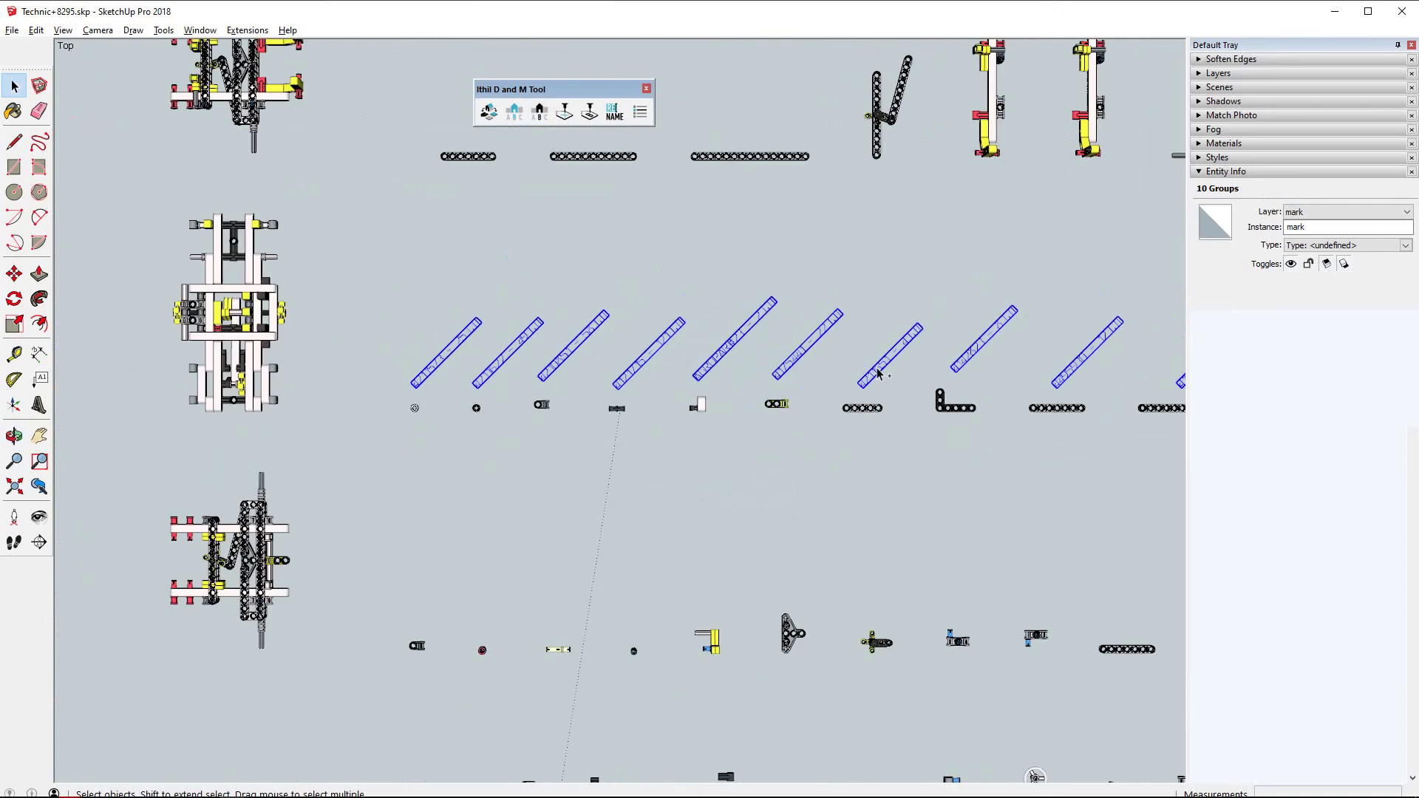
key("ctrl+z")
left_click(539, 115)
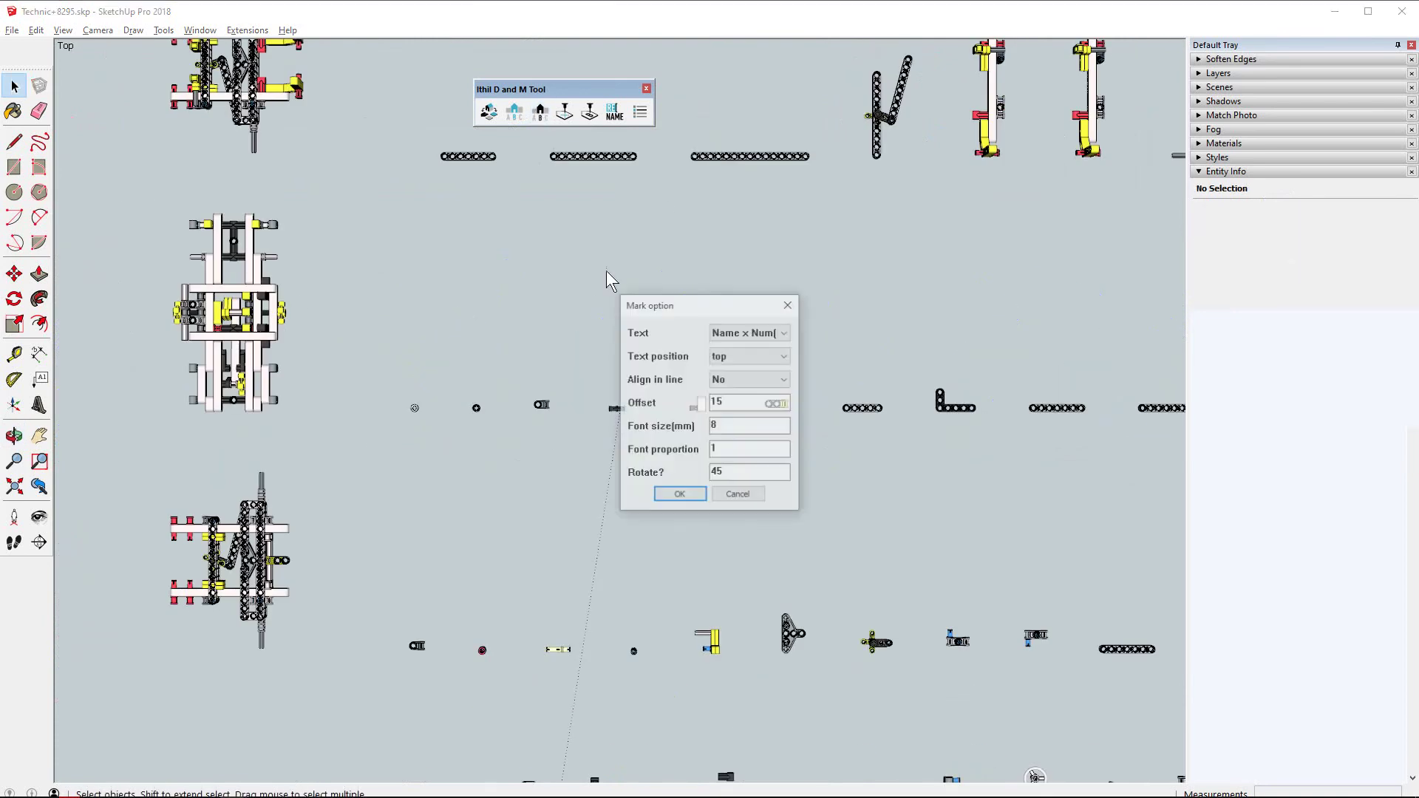
left_click(739, 379)
left_click(746, 405)
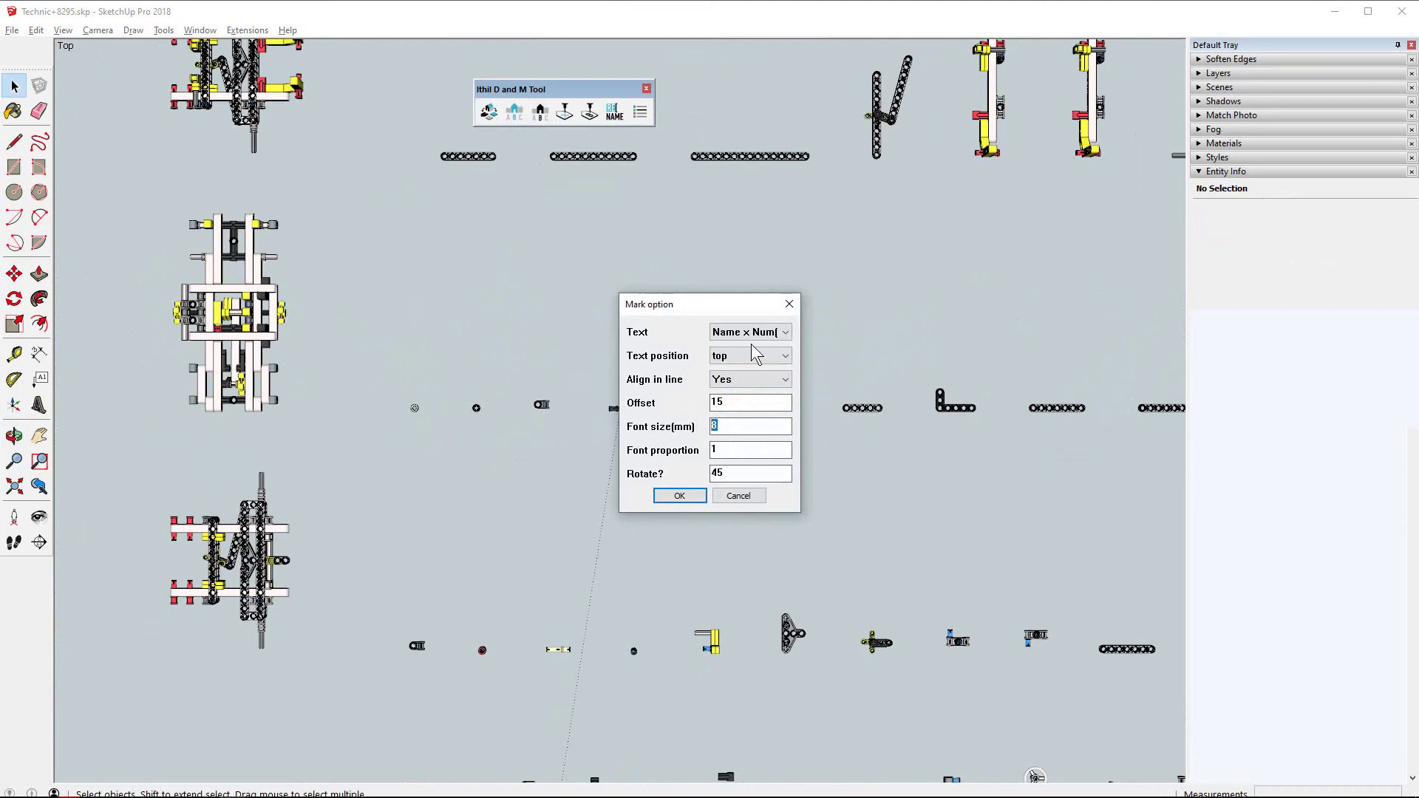
type("12")
left_click(678, 496)
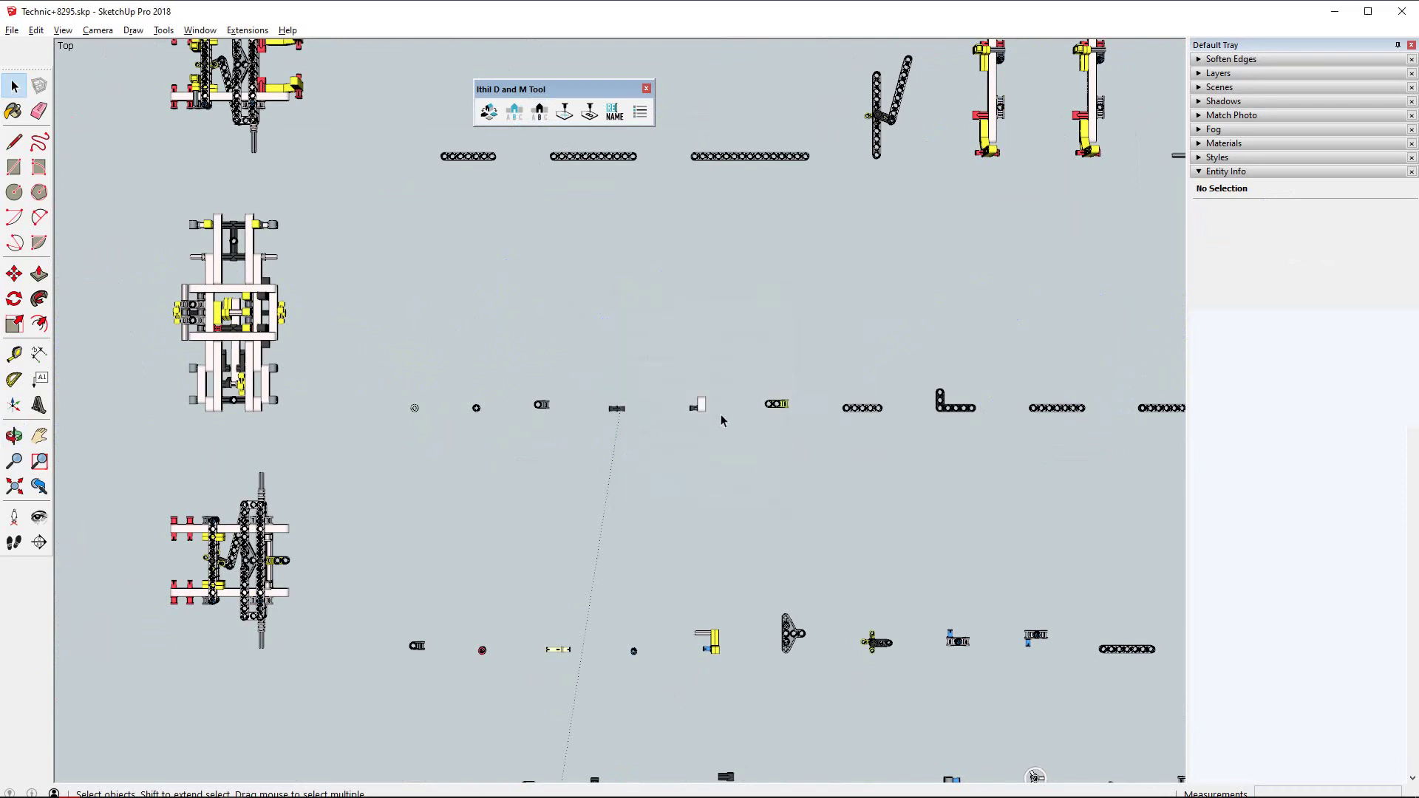
Step: Engrave aligned 45° part-number labels above the ten parts in the row
middle_click_drag(742, 399, 615, 416, "shift")
scroll(615, 416, "down", 1)
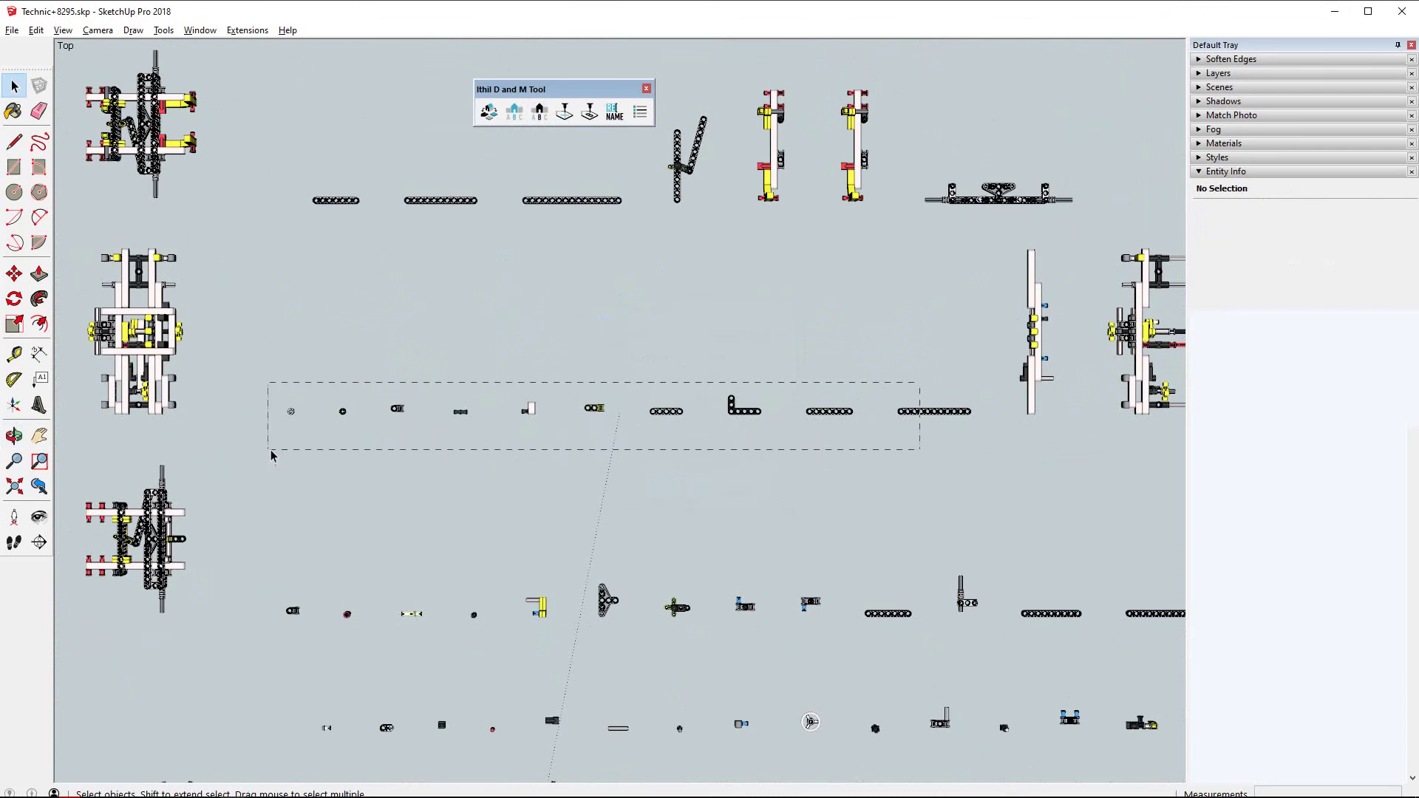
left_click_drag(270, 454, 268, 449)
left_click(539, 115)
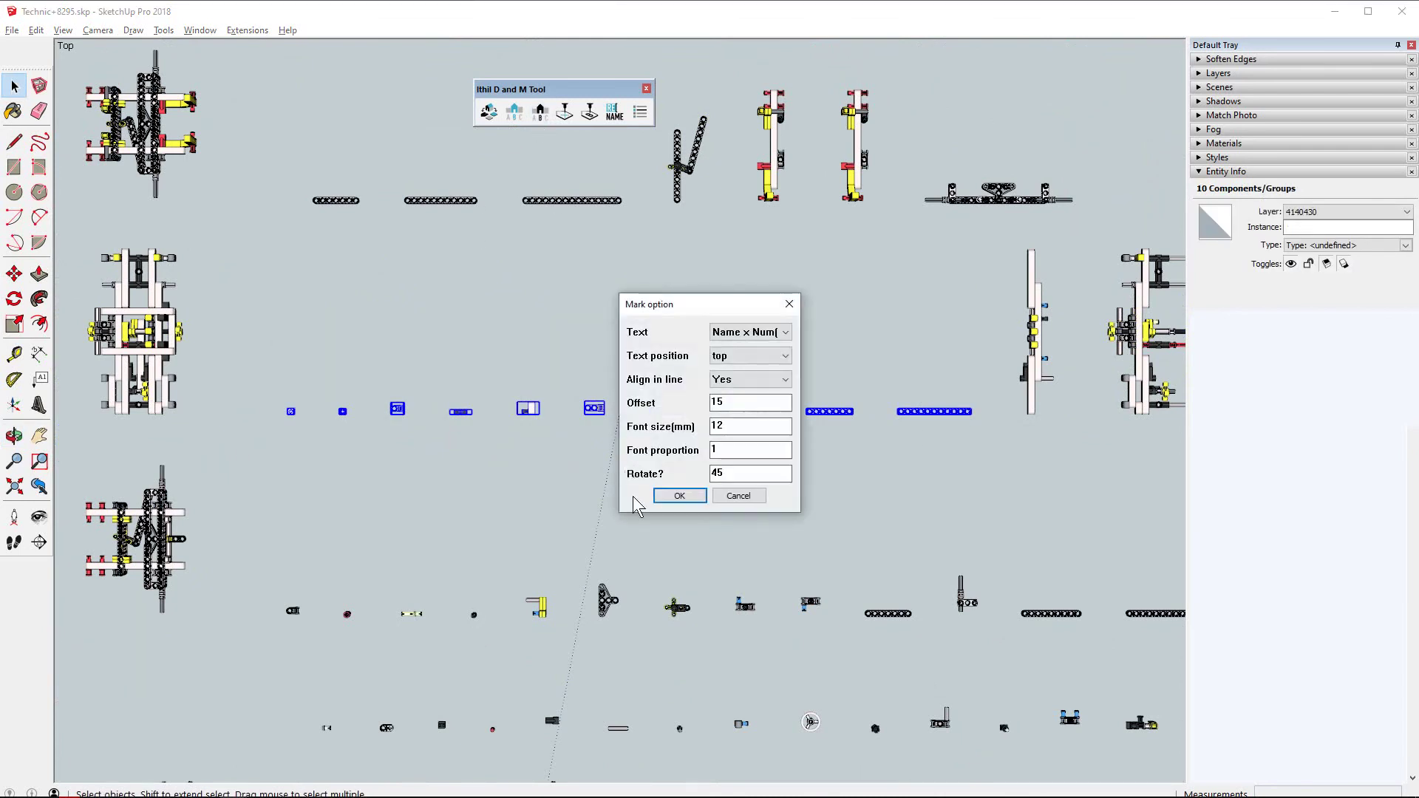
left_click(677, 496)
scroll(317, 358, "up", 1)
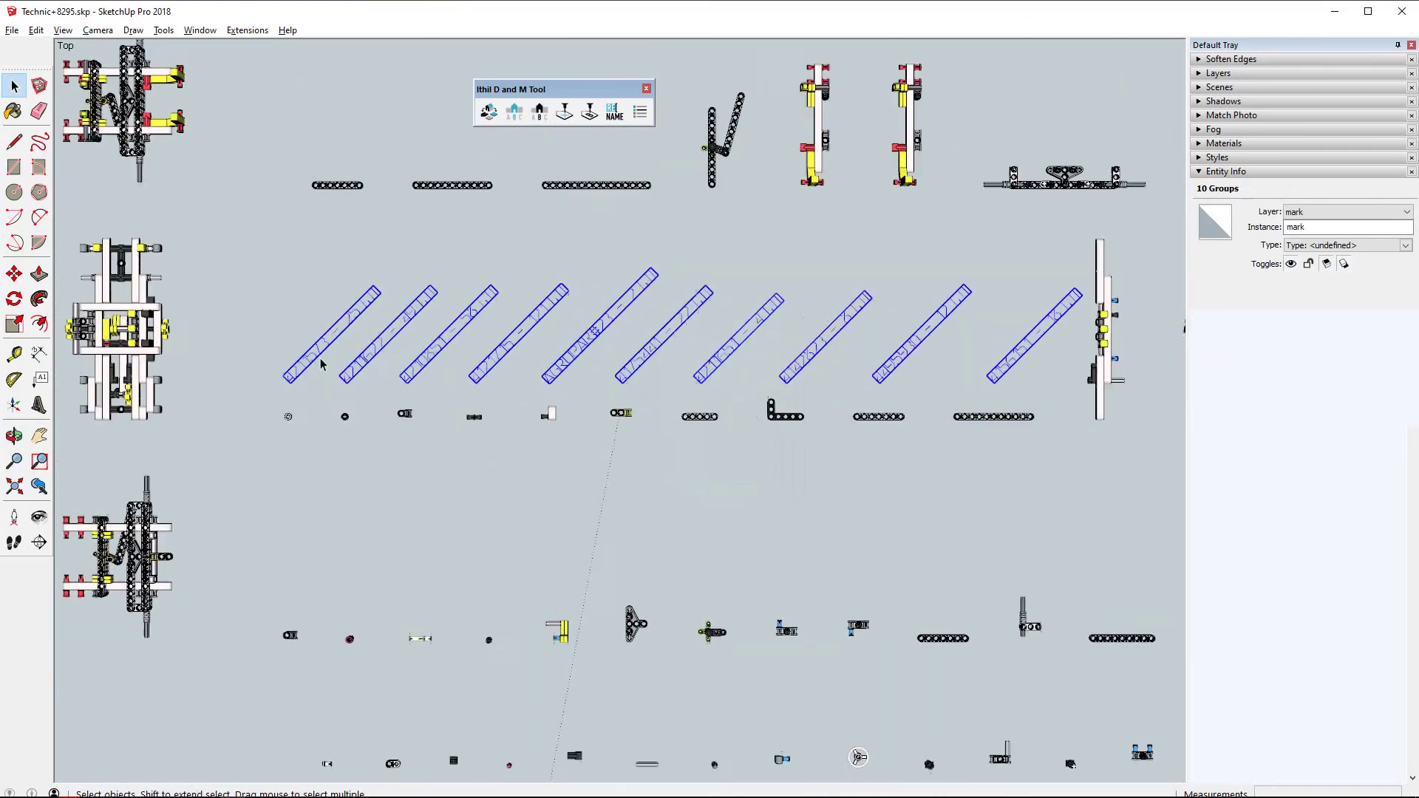
scroll(286, 378, "up", 4)
left_click(428, 338)
Step: Pan across the layout to the assembled models and clear the selection
scroll(365, 331, "up", 1)
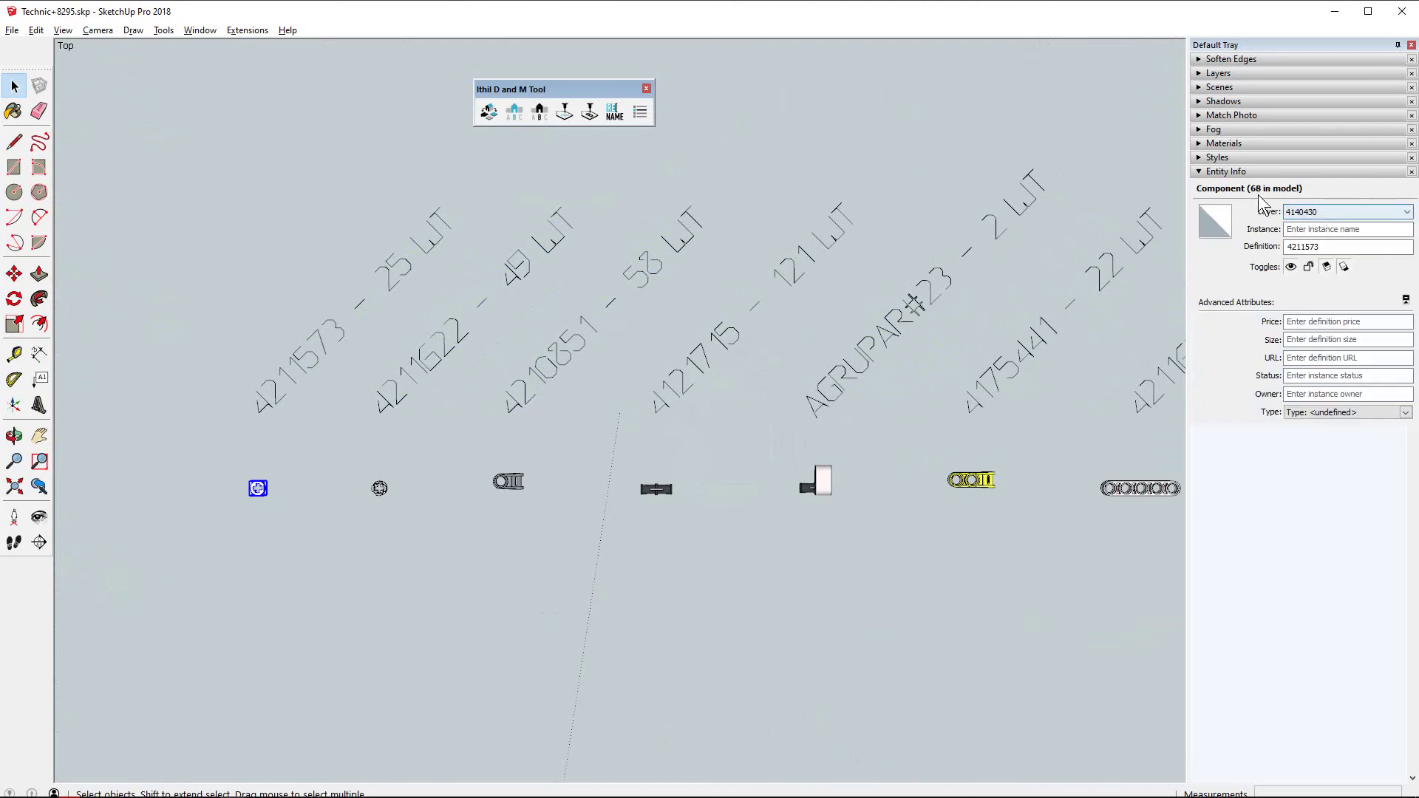
scroll(303, 418, "down", 2)
middle_click_drag(291, 412, 481, 424, "shift")
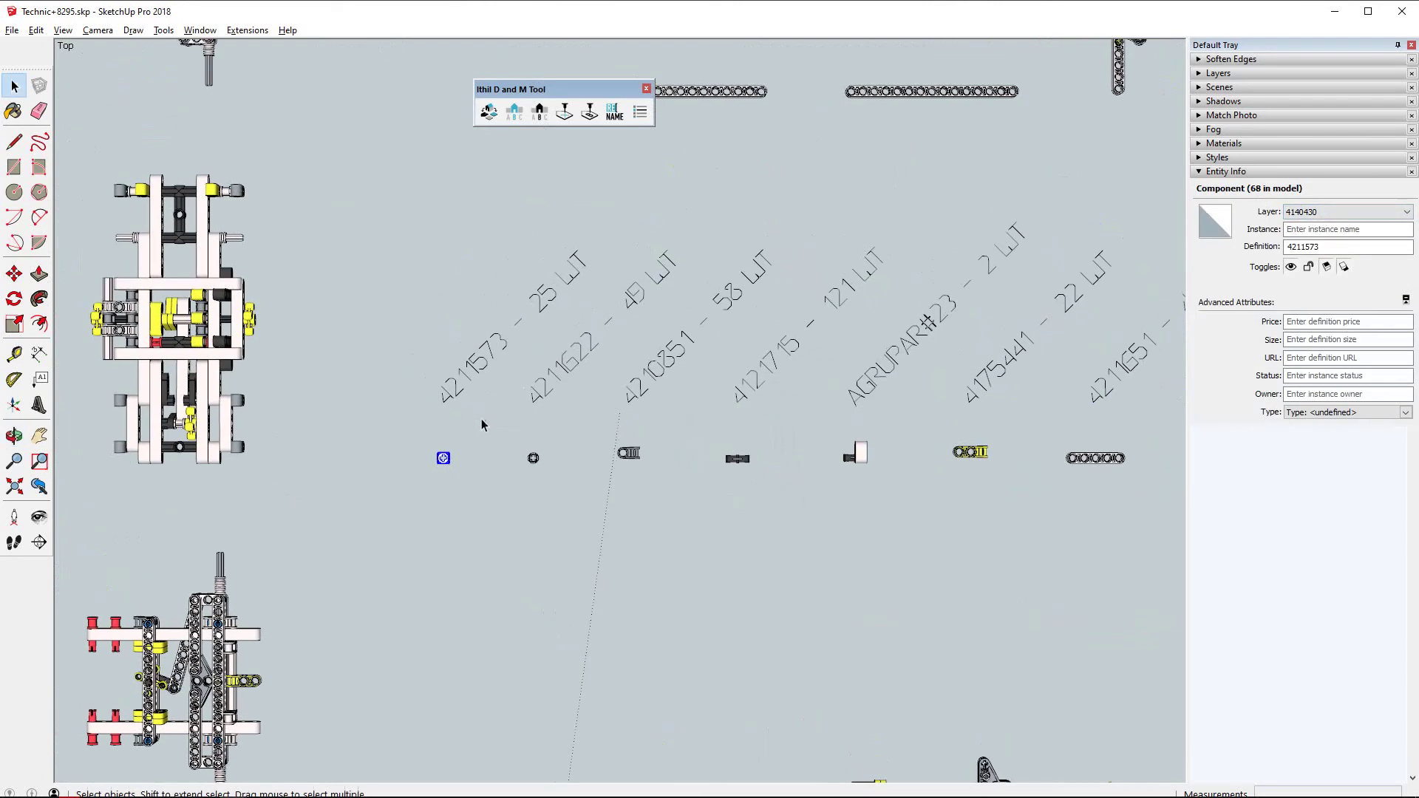
left_click(488, 427)
middle_click_drag(585, 343, 355, 337, "shift")
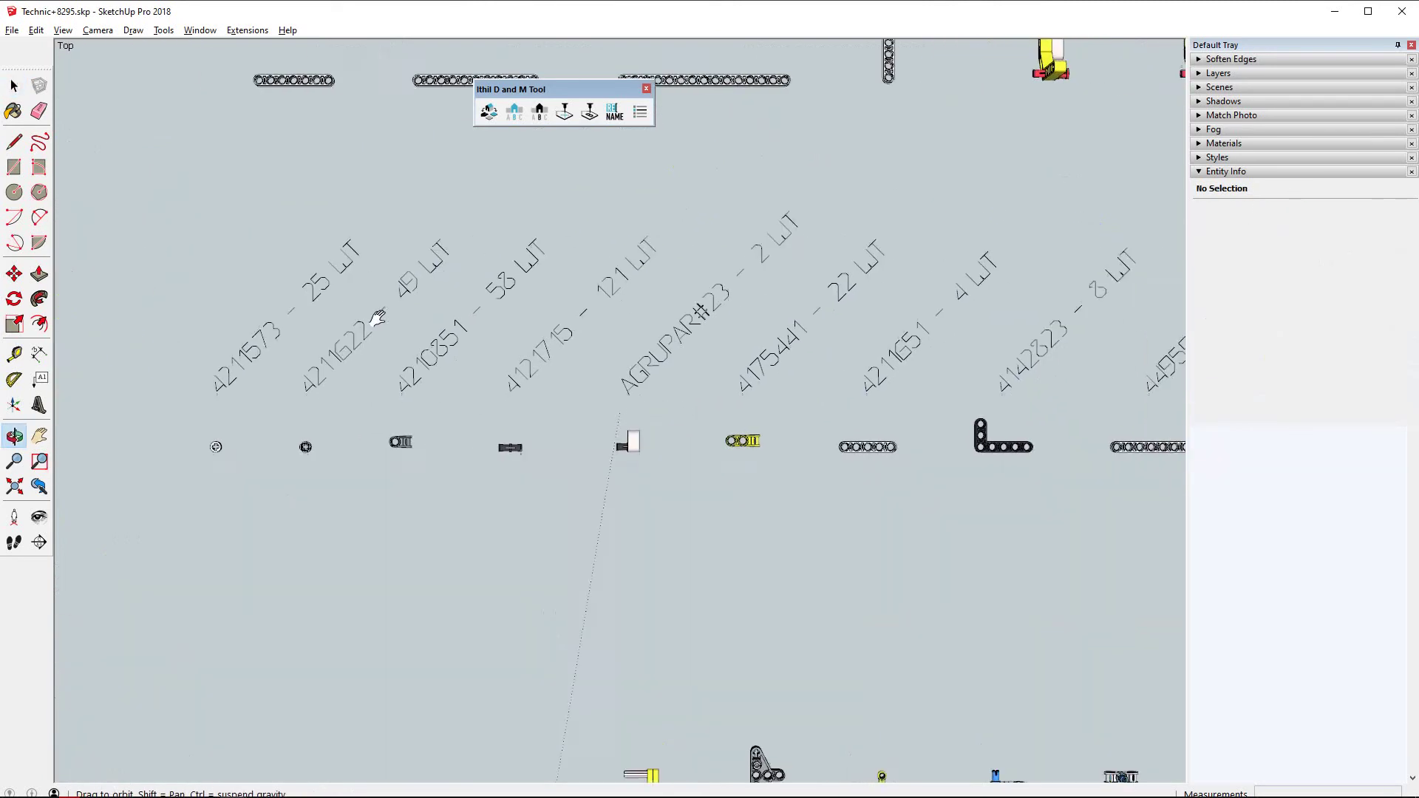
mouse_move(782, 353)
middle_mouse_down("shift")
mouse_move(468, 339)
mouse_move(578, 300)
mouse_move(490, 385)
middle_mouse_up("shift")
Step: Disassemble the selected Lego assembly into a row of parts sorted alphabetically
left_click(577, 300)
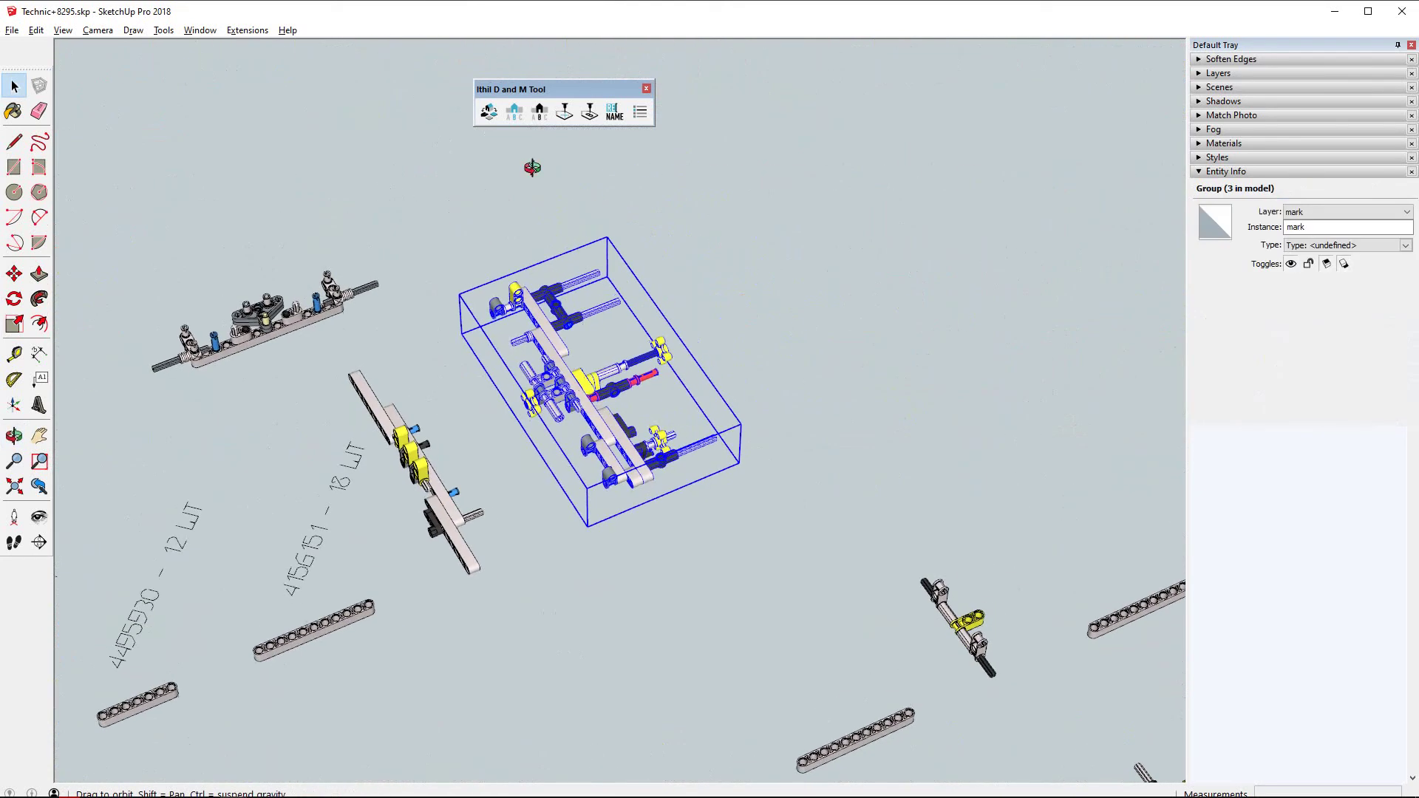
left_click(492, 113)
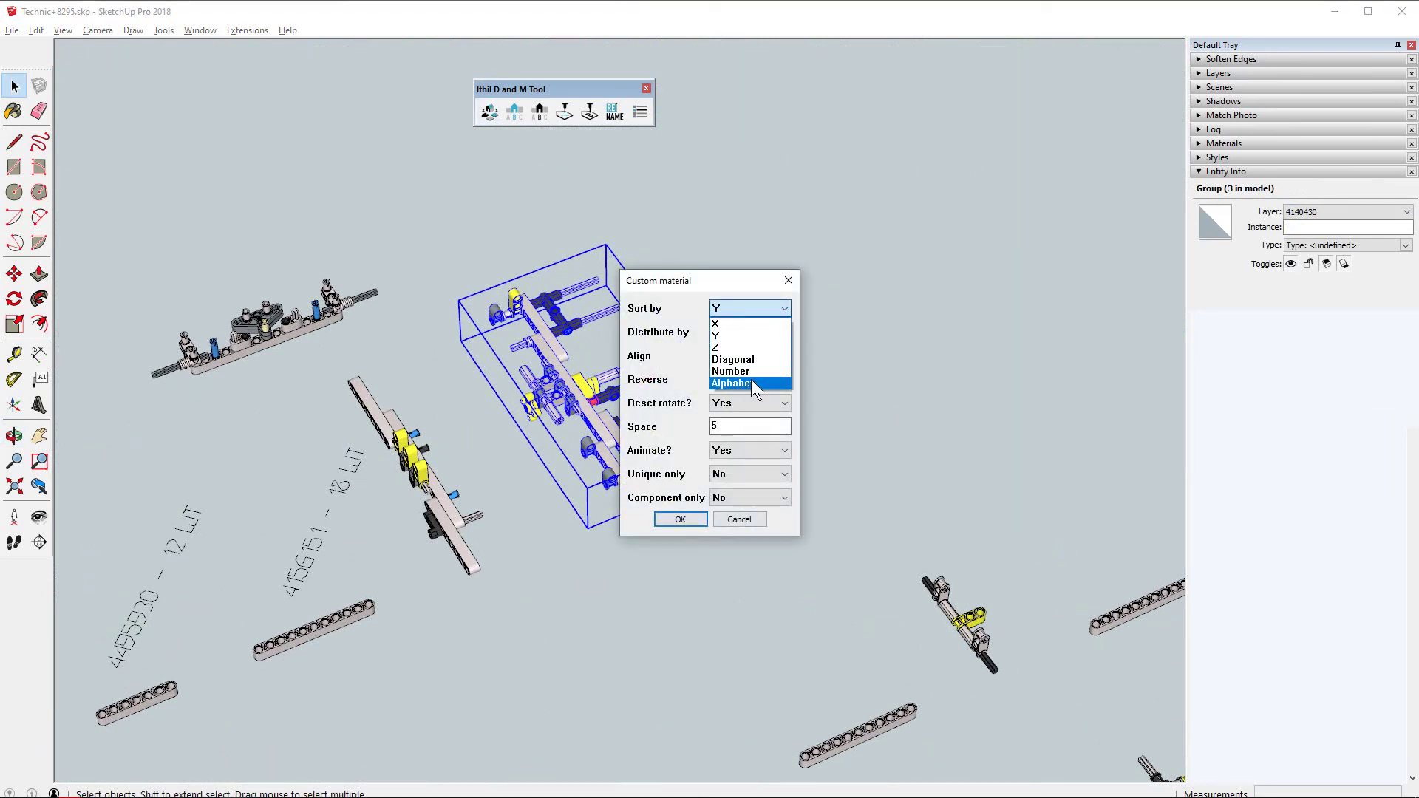
left_click(751, 381)
left_click(678, 518)
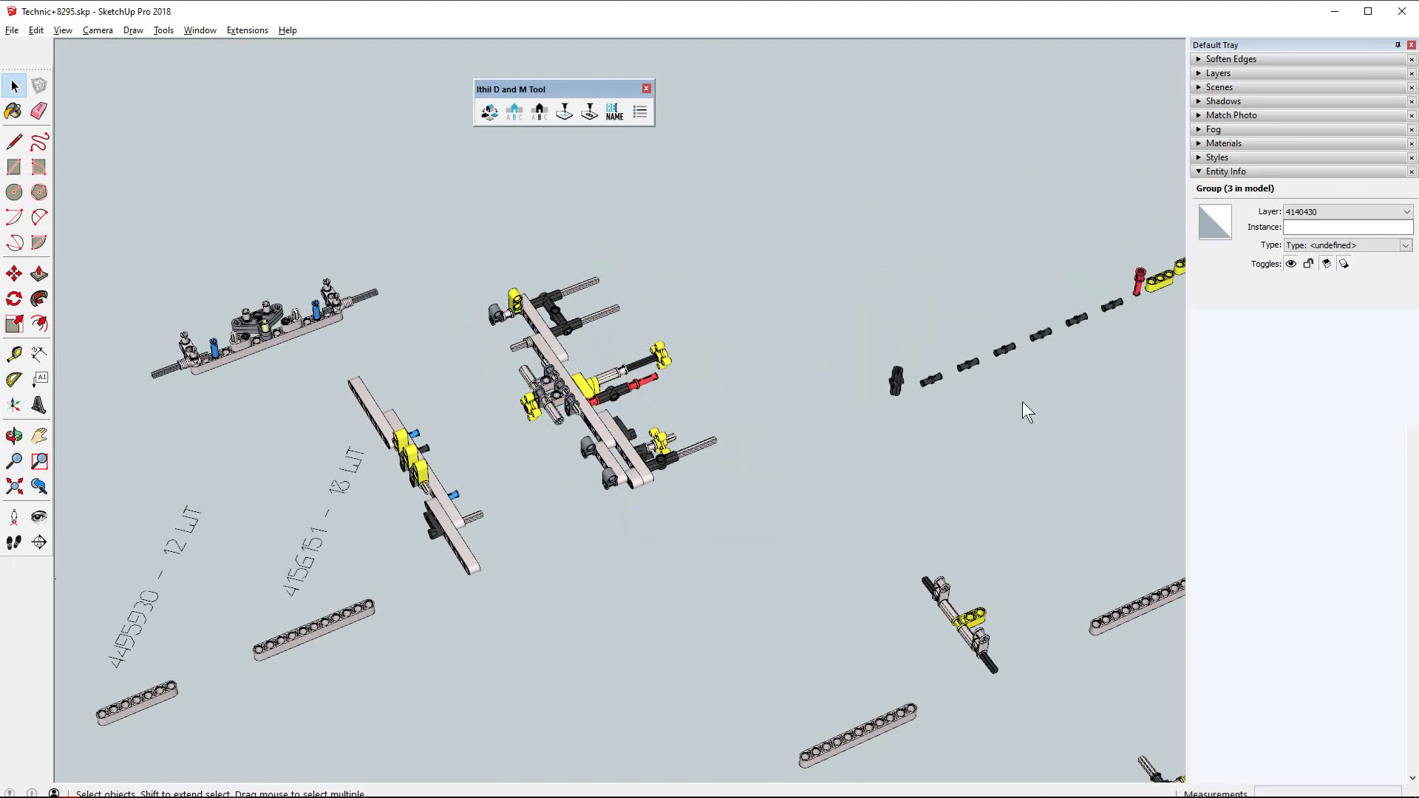
Step: Move the 29-part chain up and to the left
mouse_move(1022, 401)
middle_mouse_down("shift")
mouse_move(247, 510)
mouse_move(766, 377)
middle_mouse_up("shift")
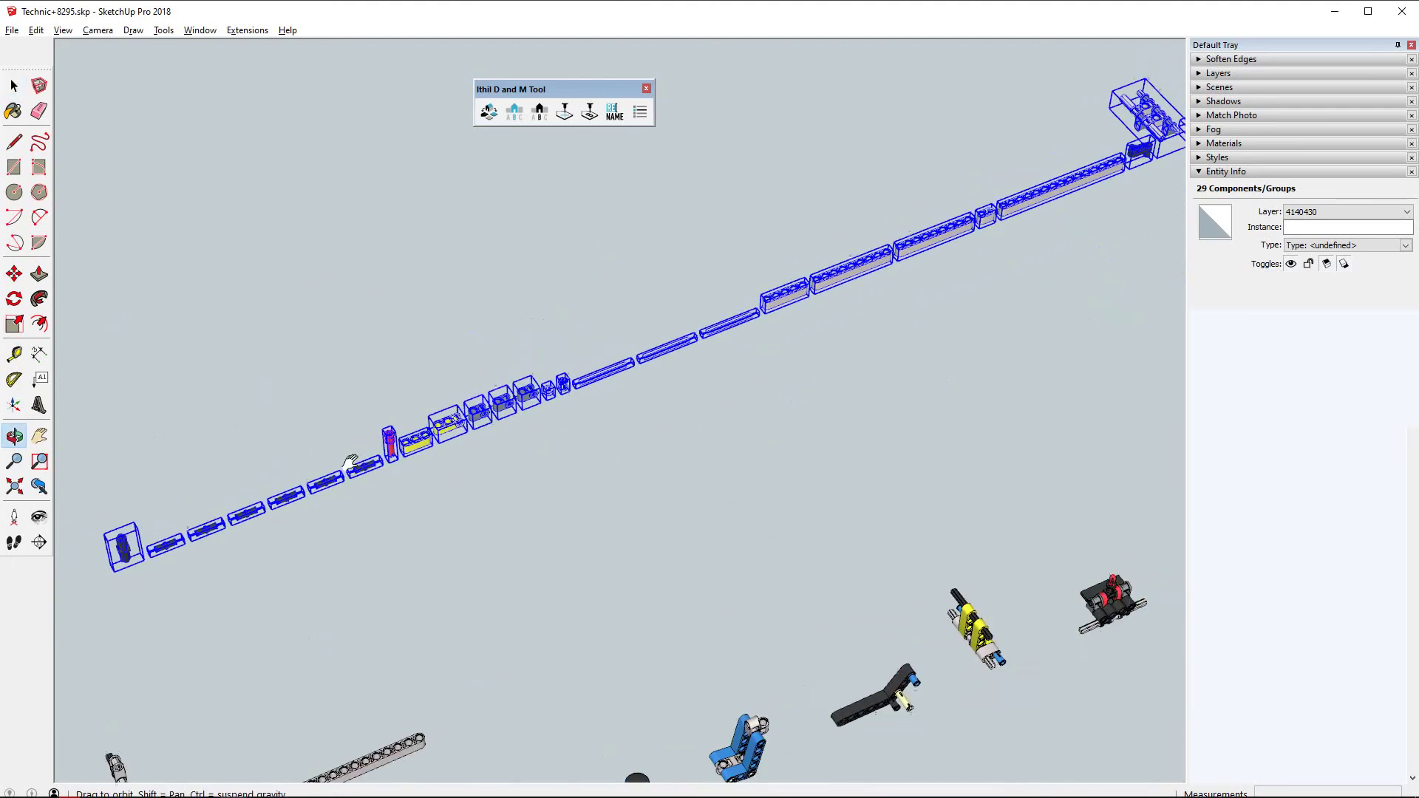
key("m")
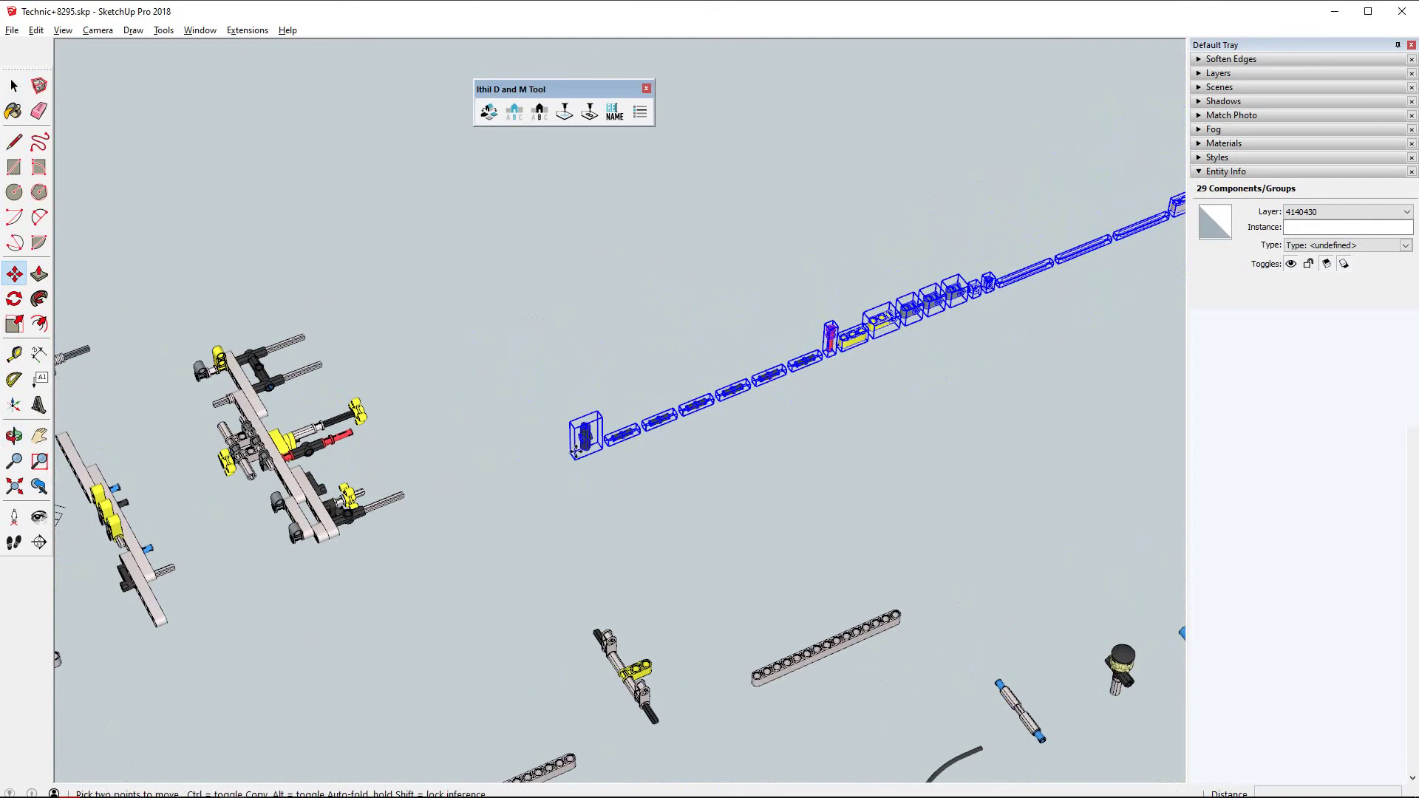
left_click_drag(583, 437, 533, 362)
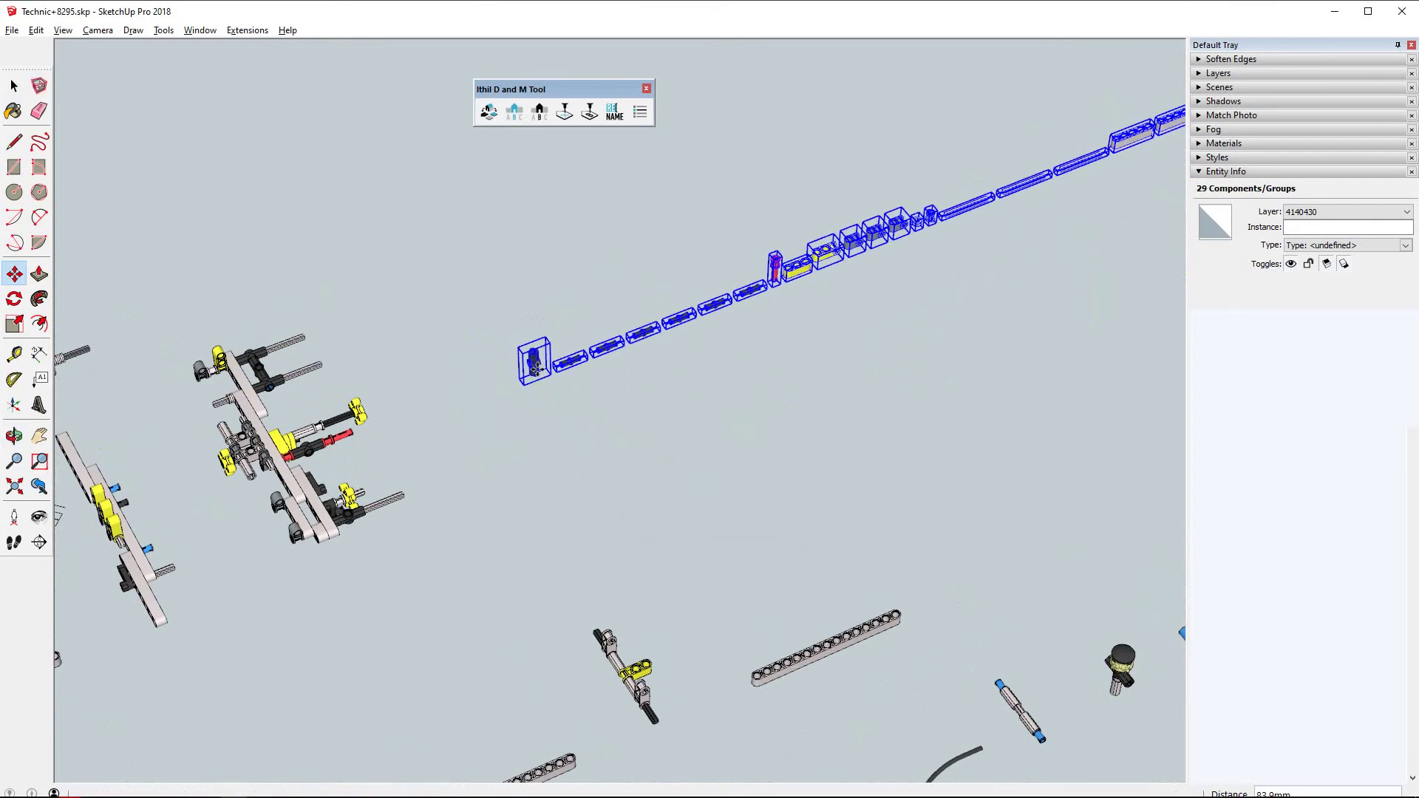
Step: Disassemble the left assembly into unique parts, sorted by Alphabet along X from Left Front Bot
key("space")
left_click(306, 445)
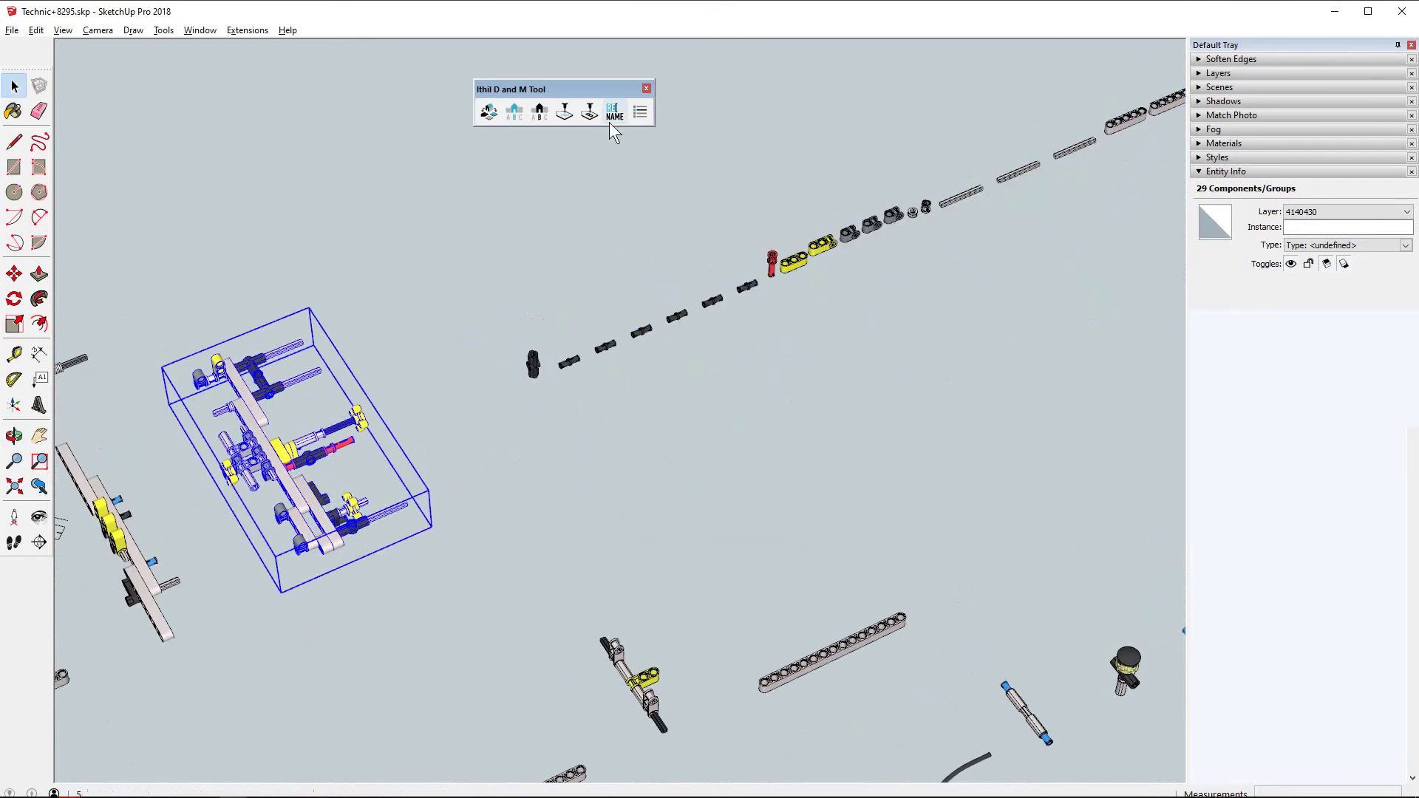
left_click(489, 115)
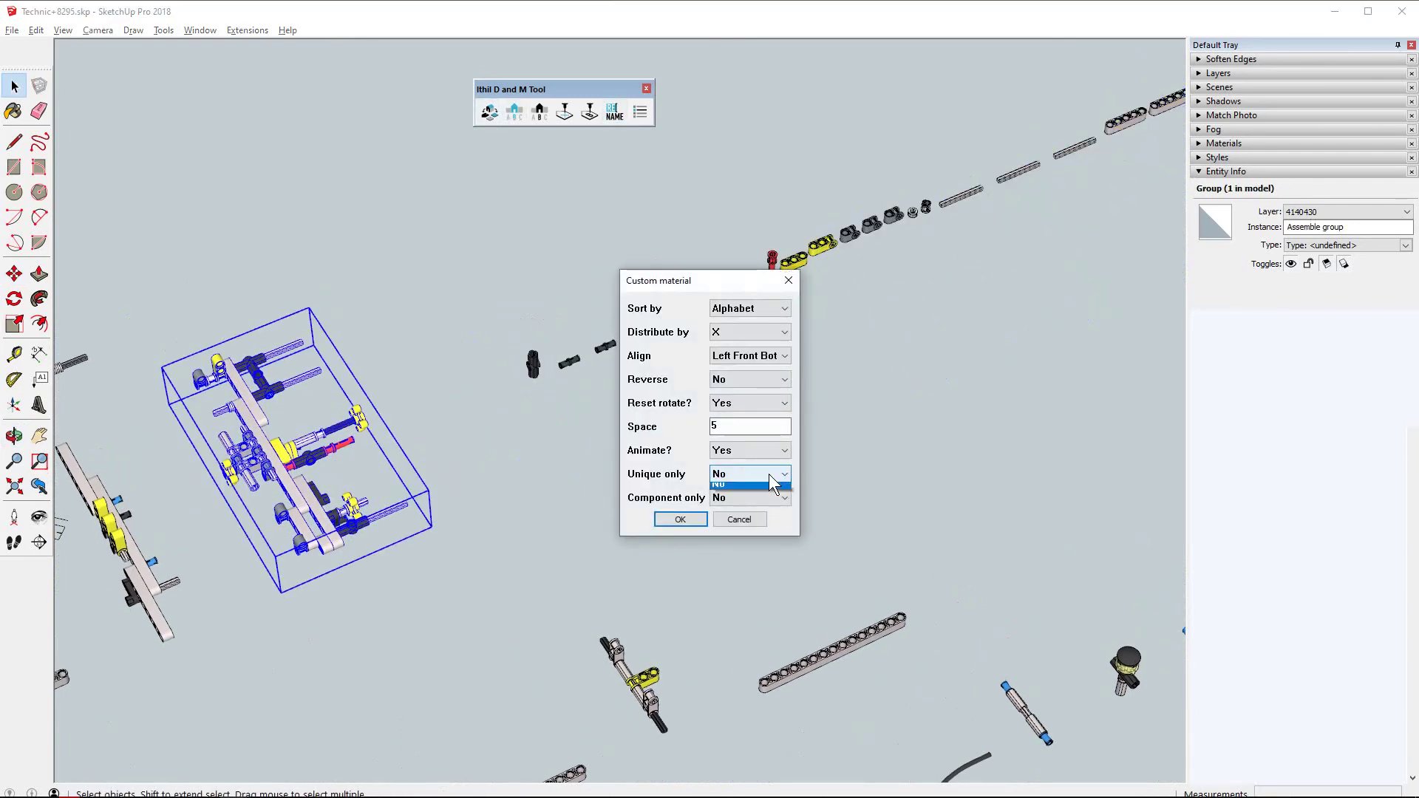
left_click(680, 520)
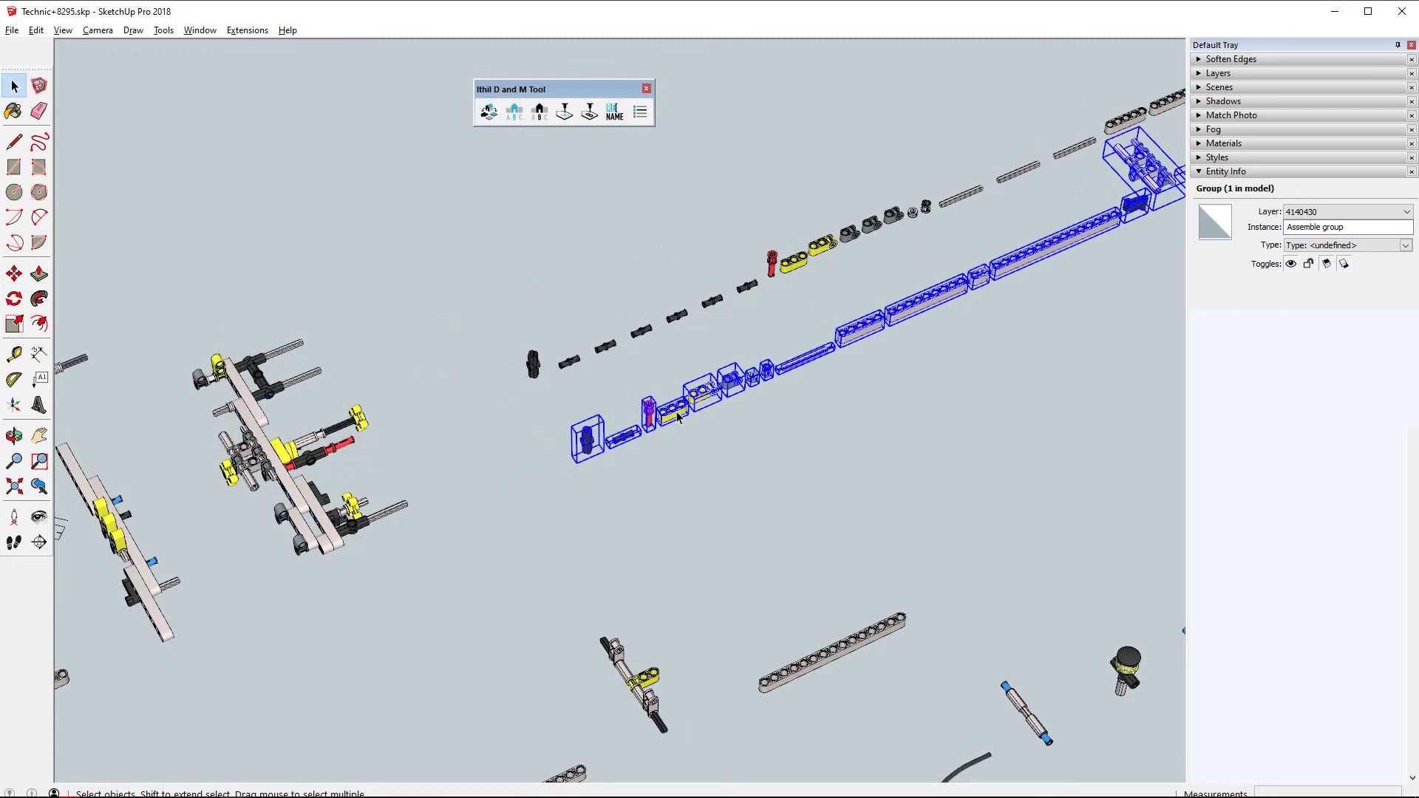
Step: Orbit and zoom around the spread-out parts, selecting one assembly group
mouse_move(644, 467)
middle_mouse_down()
mouse_move(467, 449)
mouse_move(750, 405)
mouse_move(894, 341)
middle_mouse_up()
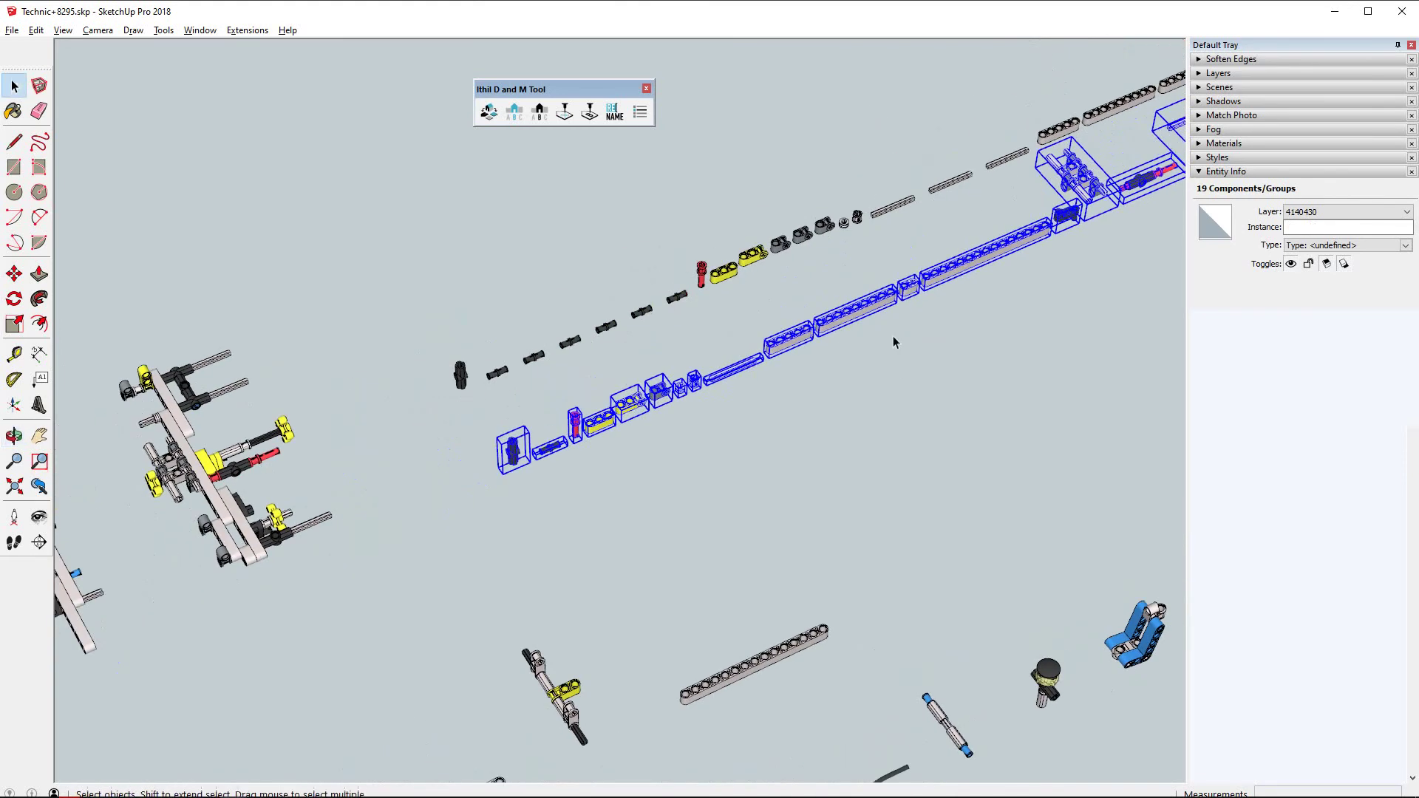
mouse_move(699, 449)
middle_mouse_down()
mouse_move(399, 308)
mouse_move(591, 547)
mouse_move(718, 502)
middle_mouse_up()
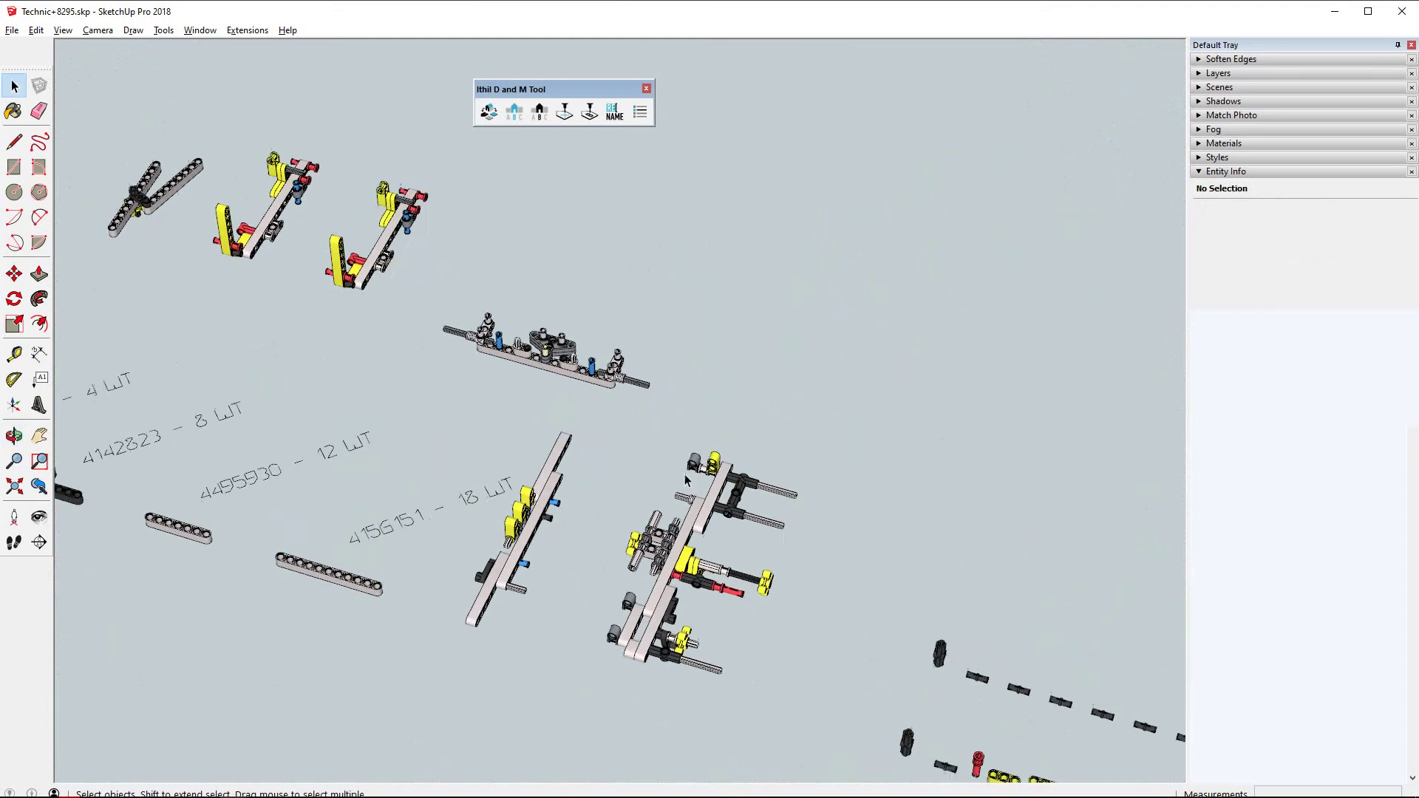
scroll(715, 473, "up", 3)
left_click(716, 471)
middle_click_drag(715, 472, 426, 431)
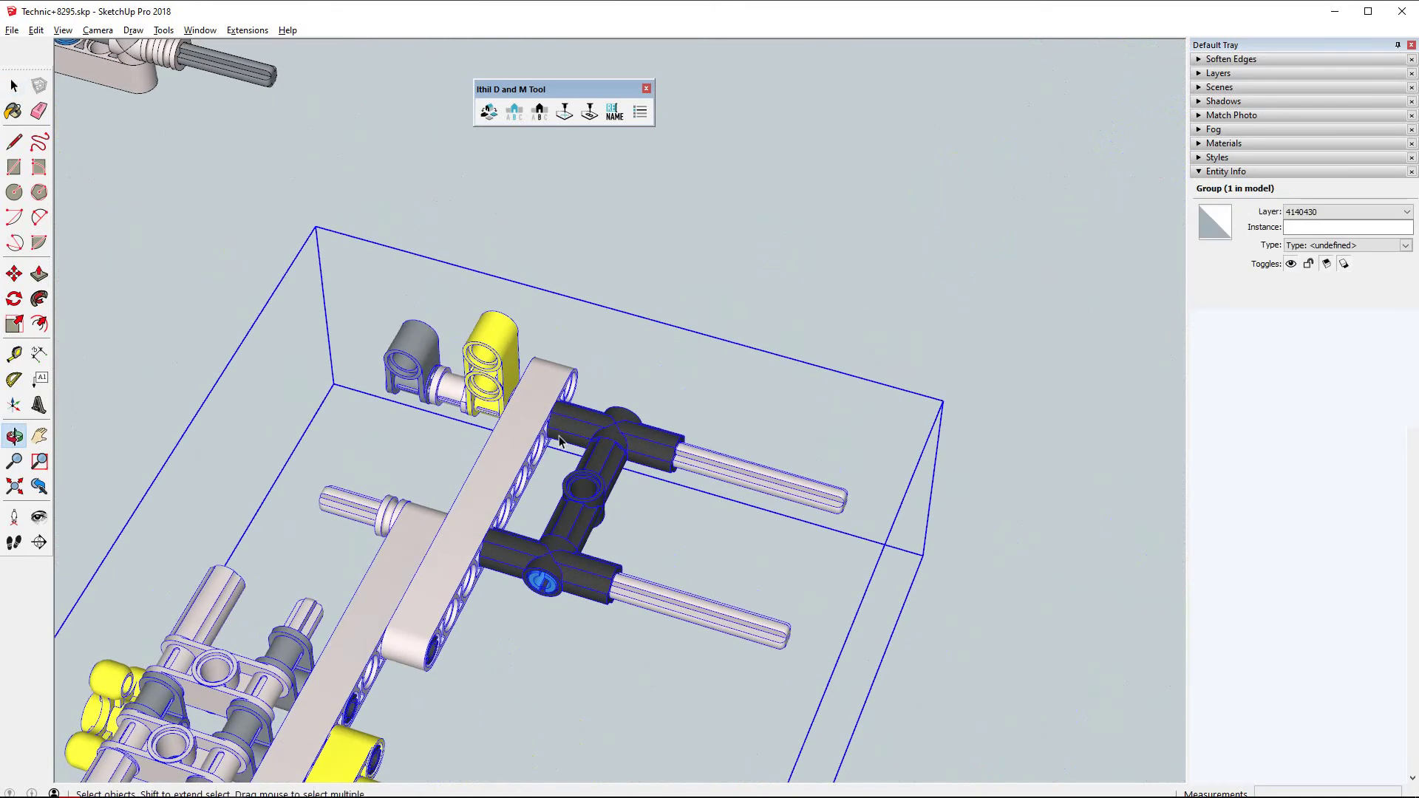
scroll(426, 431, "up", 2)
scroll(404, 288, "down", 3)
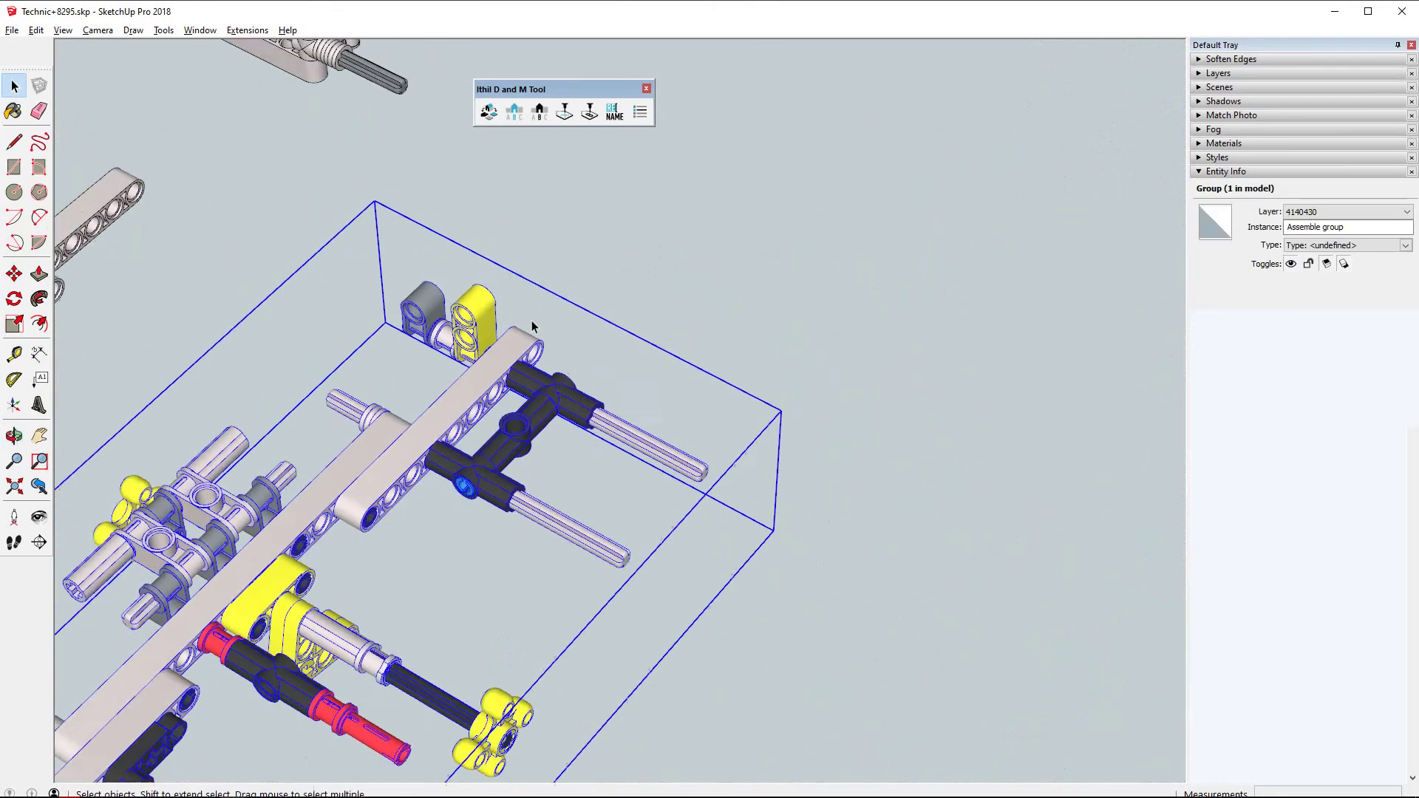
scroll(556, 340, "down", 3)
Step: Zoom out and pan to reveal the surrounding assemblies and parts rows
mouse_move(594, 587)
middle_mouse_down()
mouse_move(826, 649)
mouse_move(620, 355)
mouse_move(364, 284)
mouse_move(810, 411)
middle_mouse_up()
scroll(658, 451, "down", 2)
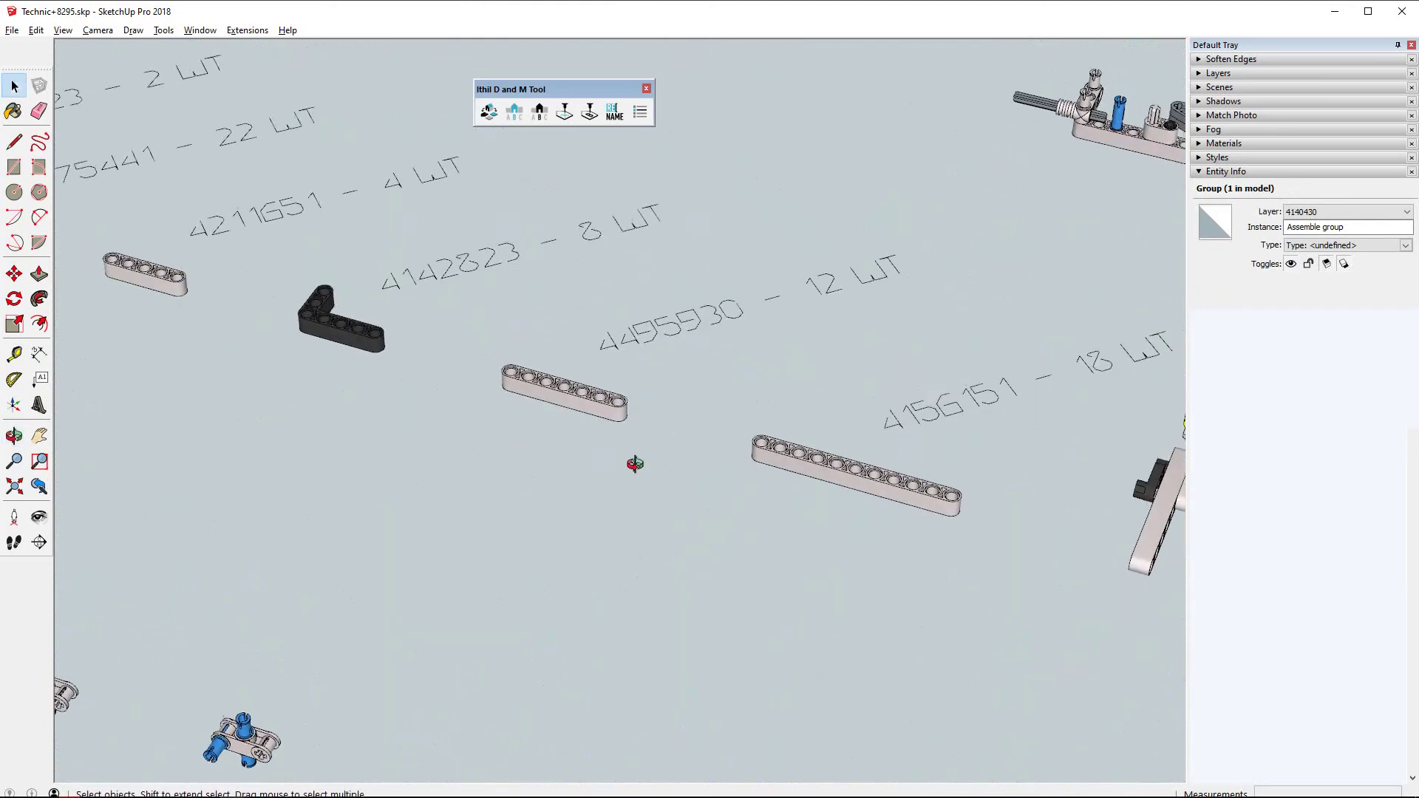
middle_click_drag(633, 465, 671, 310, "shift")
scroll(482, 682, "down", 2)
scroll(483, 684, "down", 3)
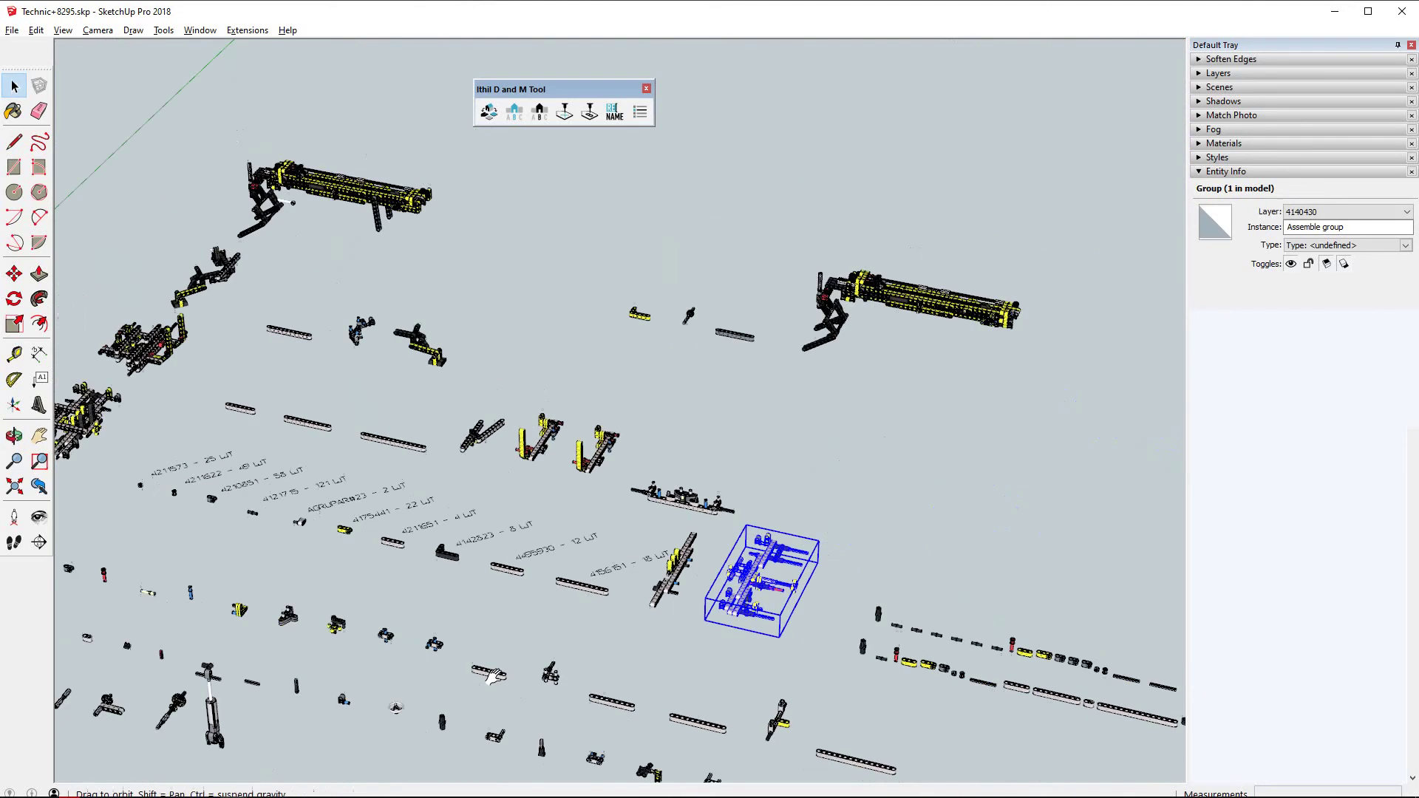
middle_click_drag(483, 685, 621, 180, "shift")
scroll(692, 535, "up", 2)
scroll(695, 561, "up", 2)
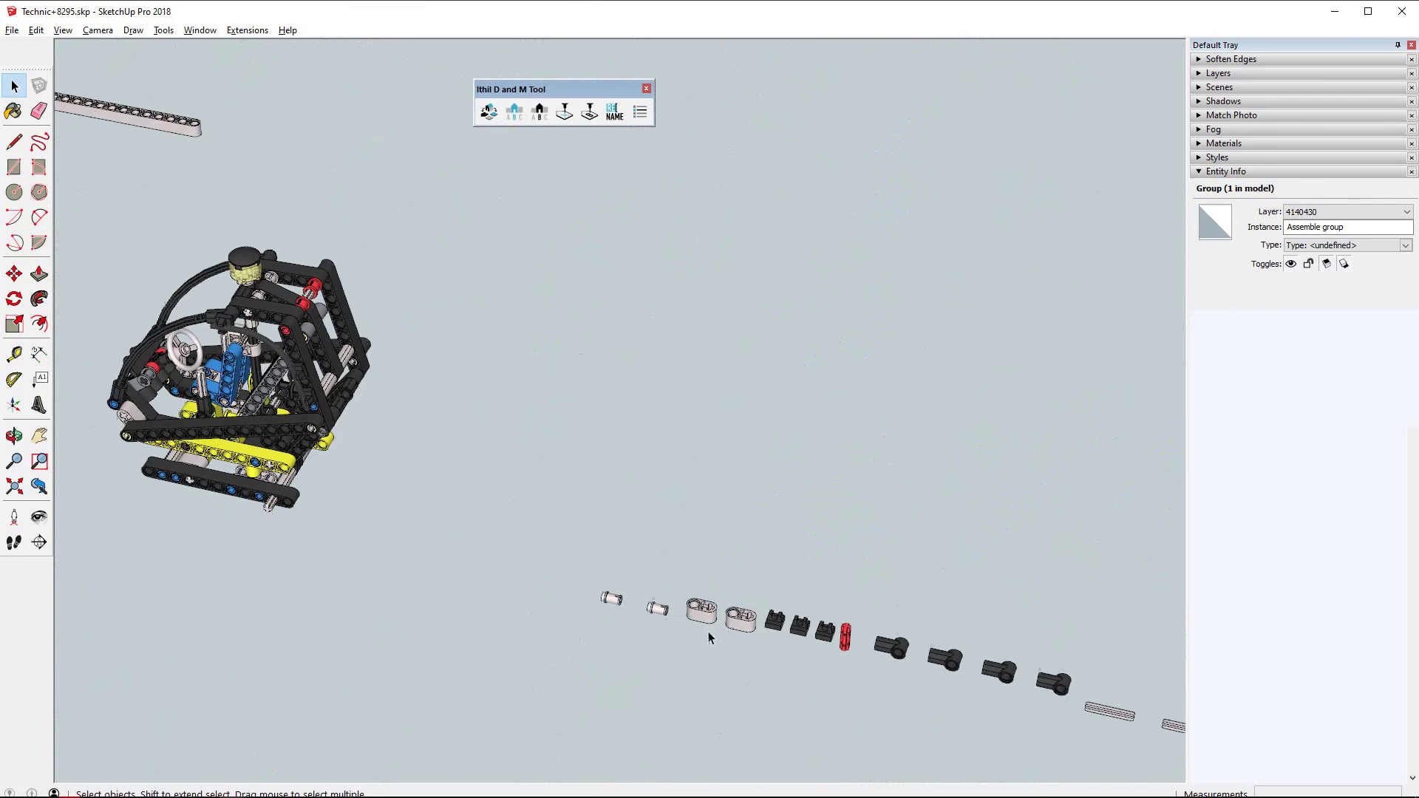
scroll(699, 591, "up", 2)
scroll(701, 613, "down", 1)
scroll(699, 612, "down", 1)
Step: Engrave a part-number mark onto the selected part in the row
left_click(698, 610)
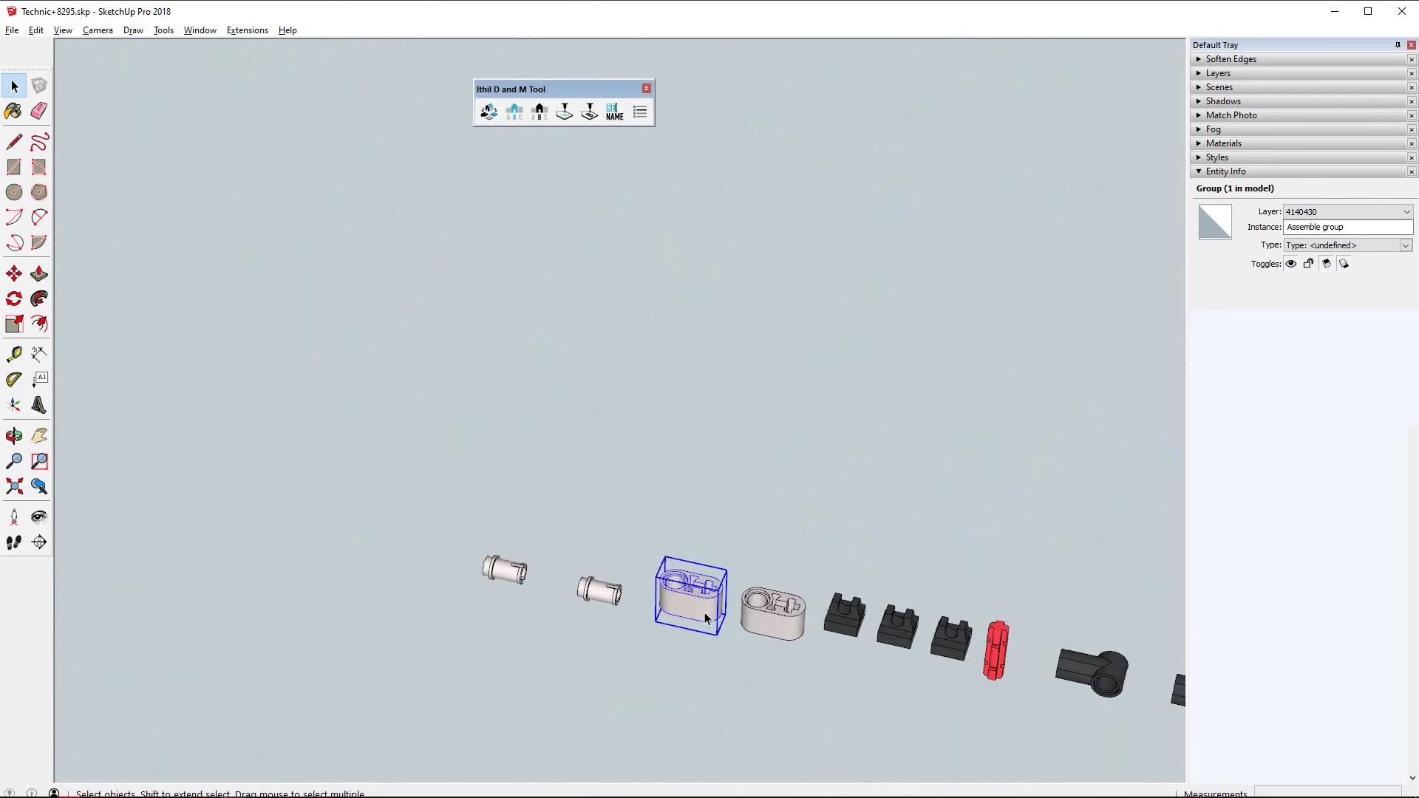
scroll(699, 610, "up", 2)
scroll(699, 609, "up", 2)
middle_click_drag(699, 609, 527, 493)
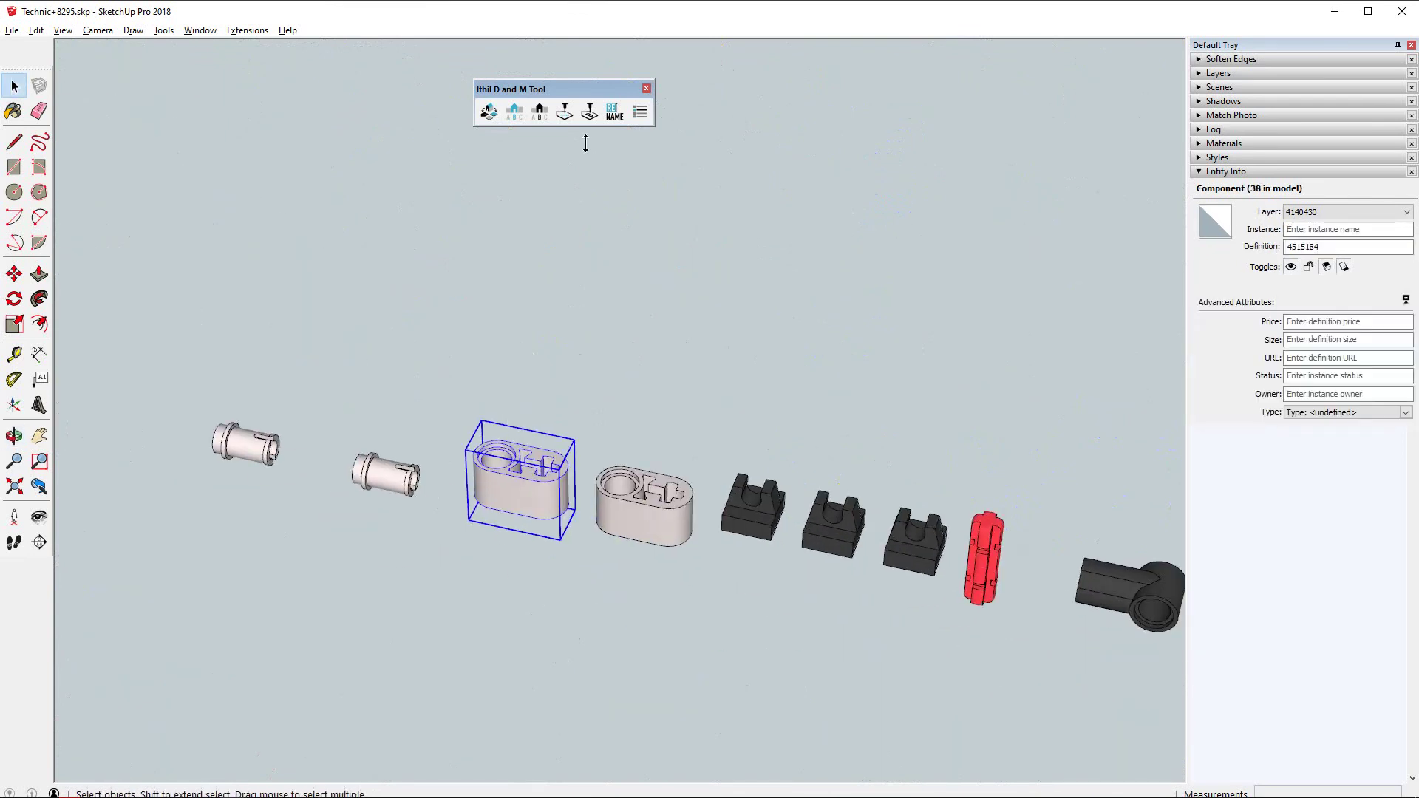
left_click(567, 111)
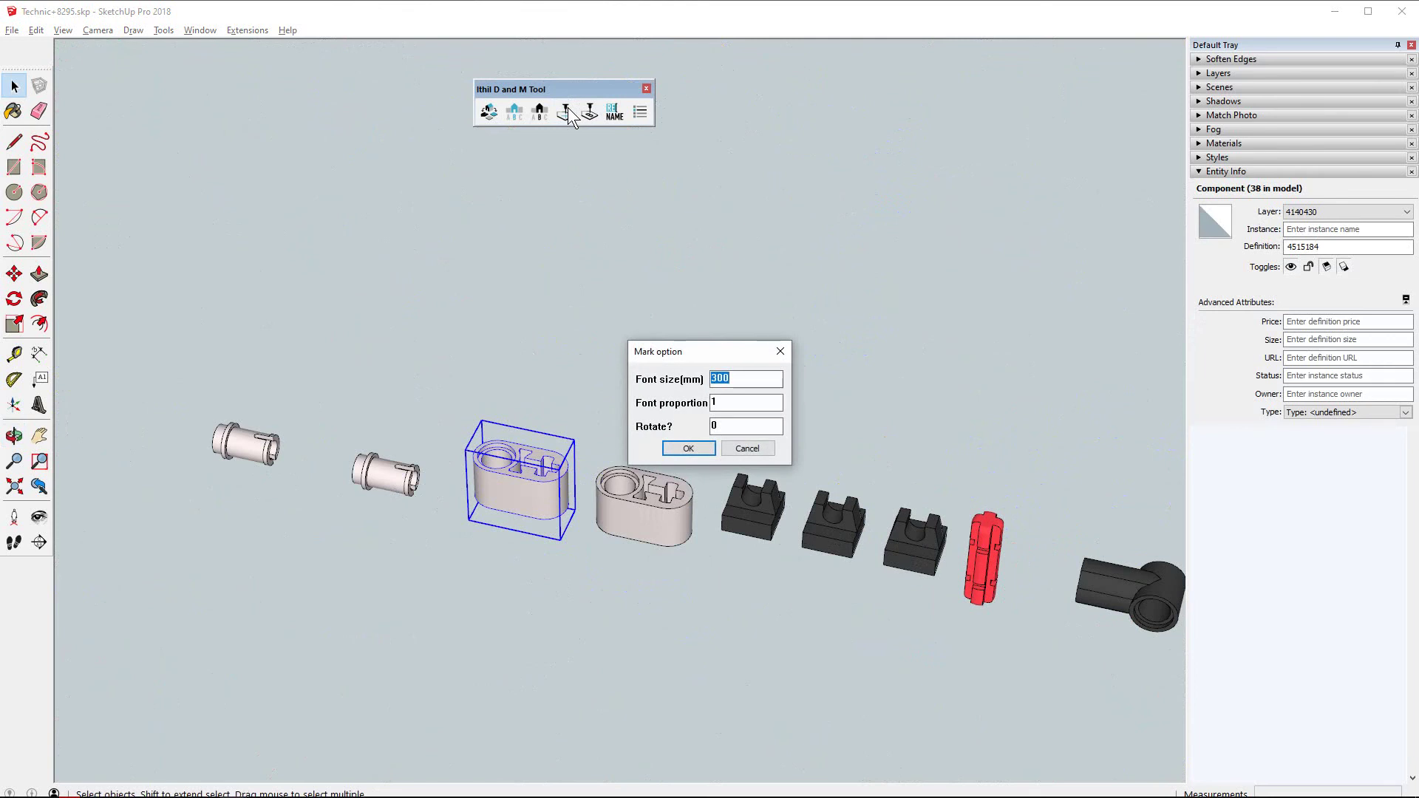
left_click(693, 451)
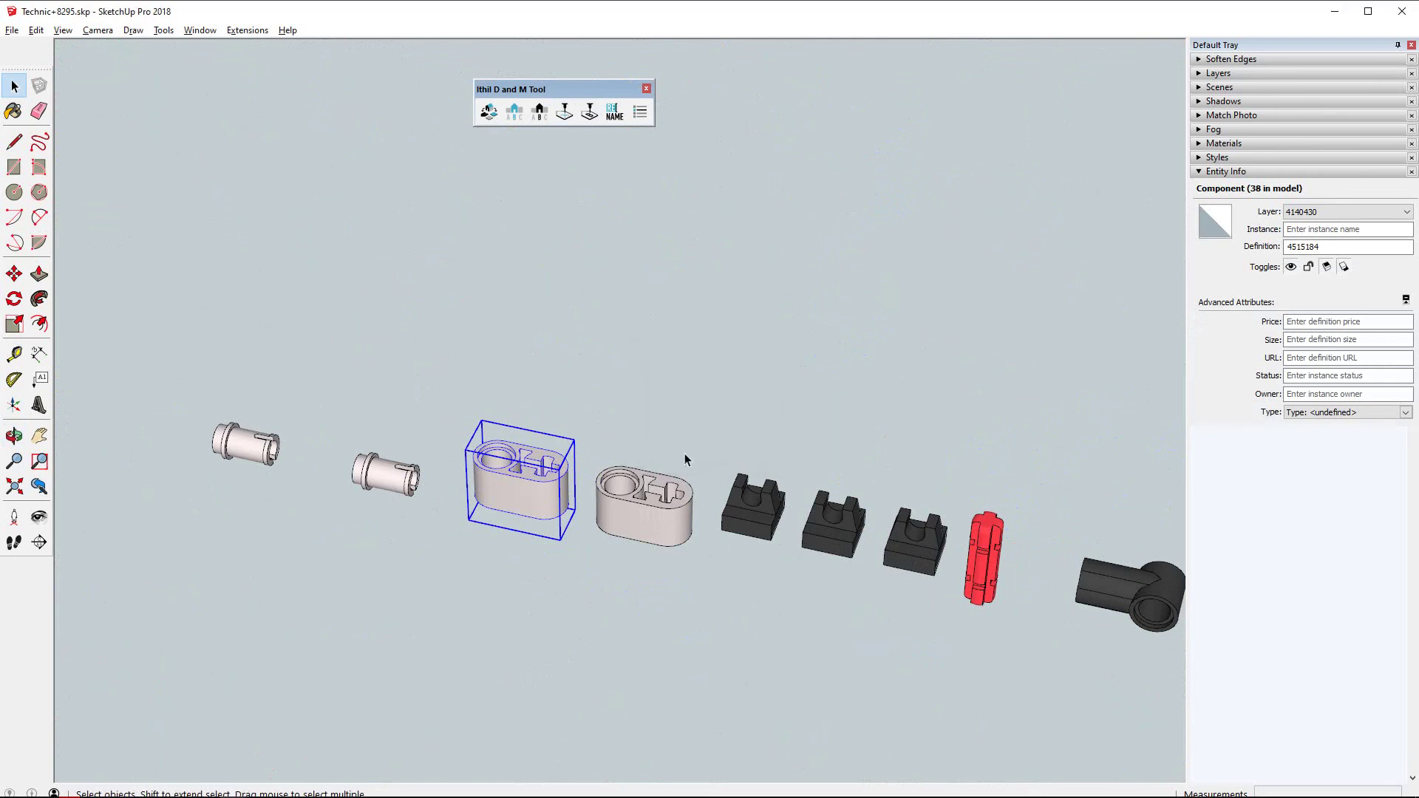
Step: Level the view, zoom out and window-select the 13 unlabelled parts
middle_click_drag(534, 464, 561, 554)
scroll(517, 480, "up", 5)
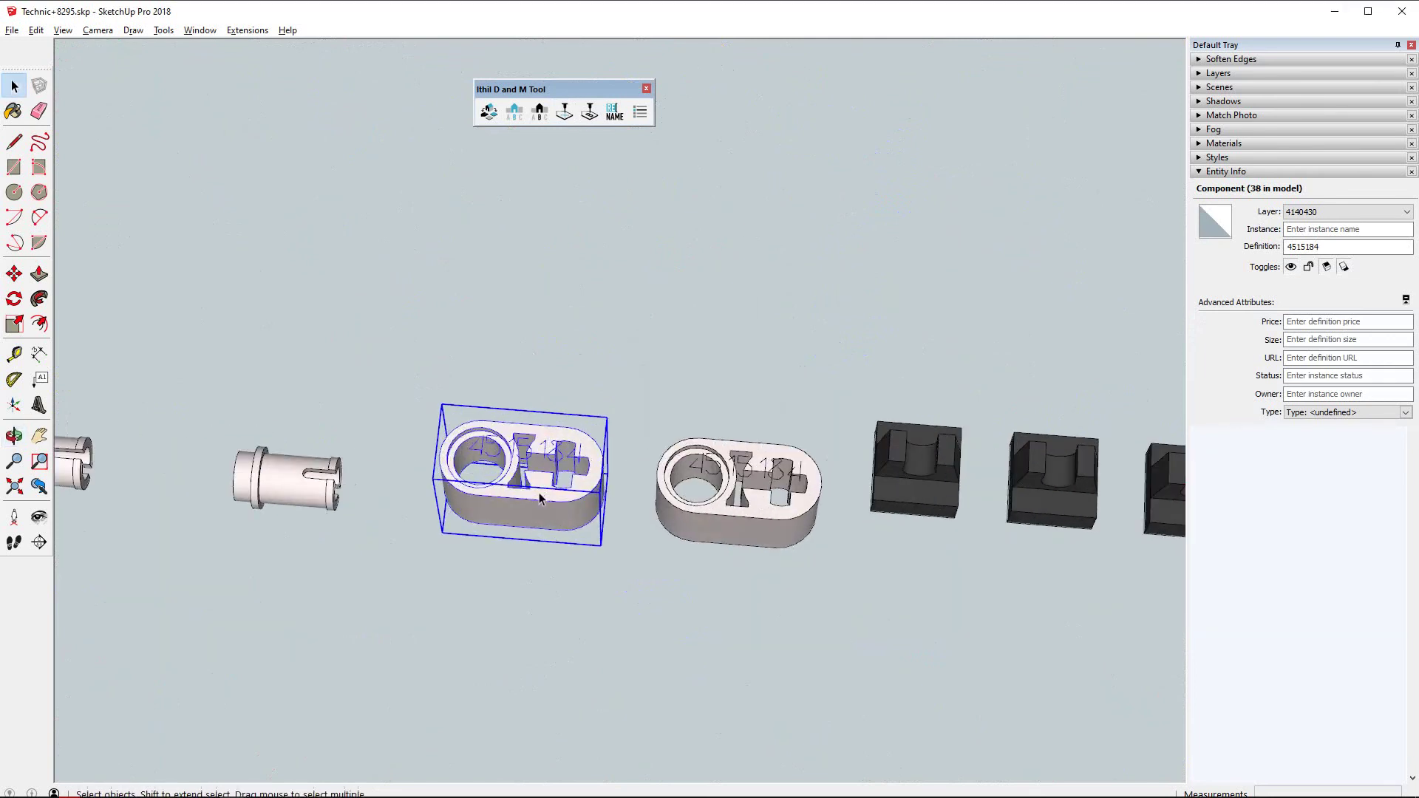
left_click_drag(606, 320, 656, 266)
key("space")
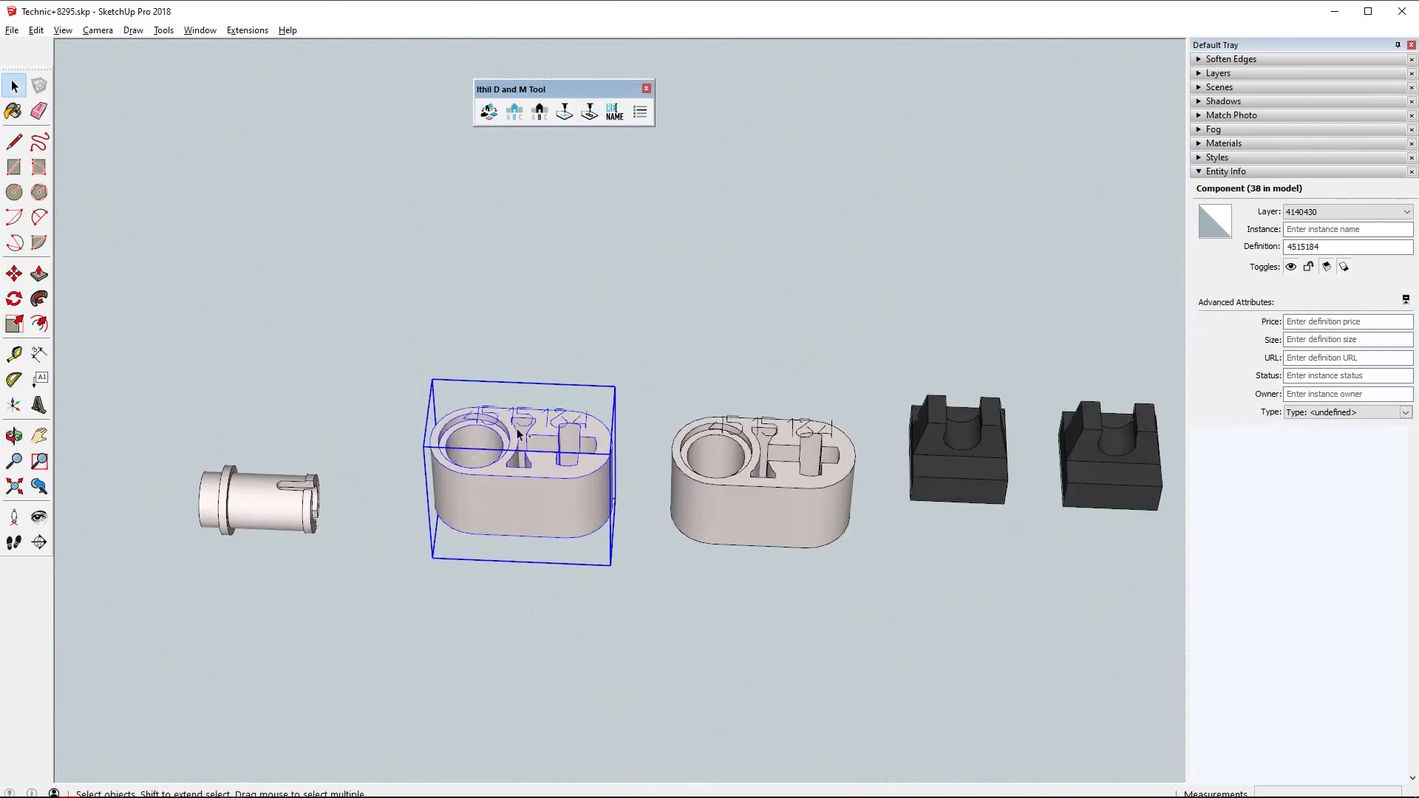
scroll(497, 458, "down", 2)
scroll(497, 458, "down", 3)
scroll(443, 414, "down", 1)
scroll(349, 326, "down", 2)
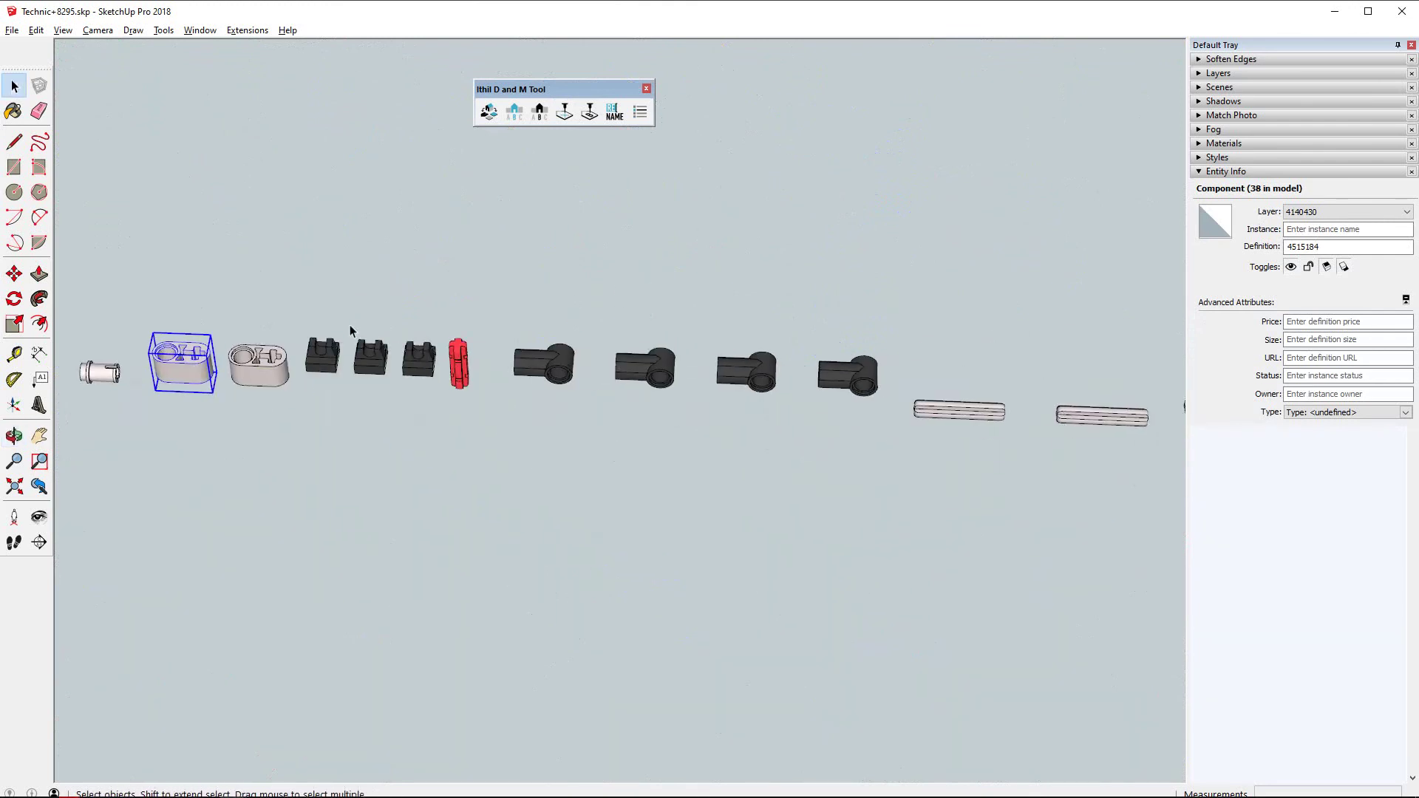
mouse_move(338, 266)
left_mouse_down()
mouse_move(443, 380)
mouse_move(1172, 498)
left_mouse_up()
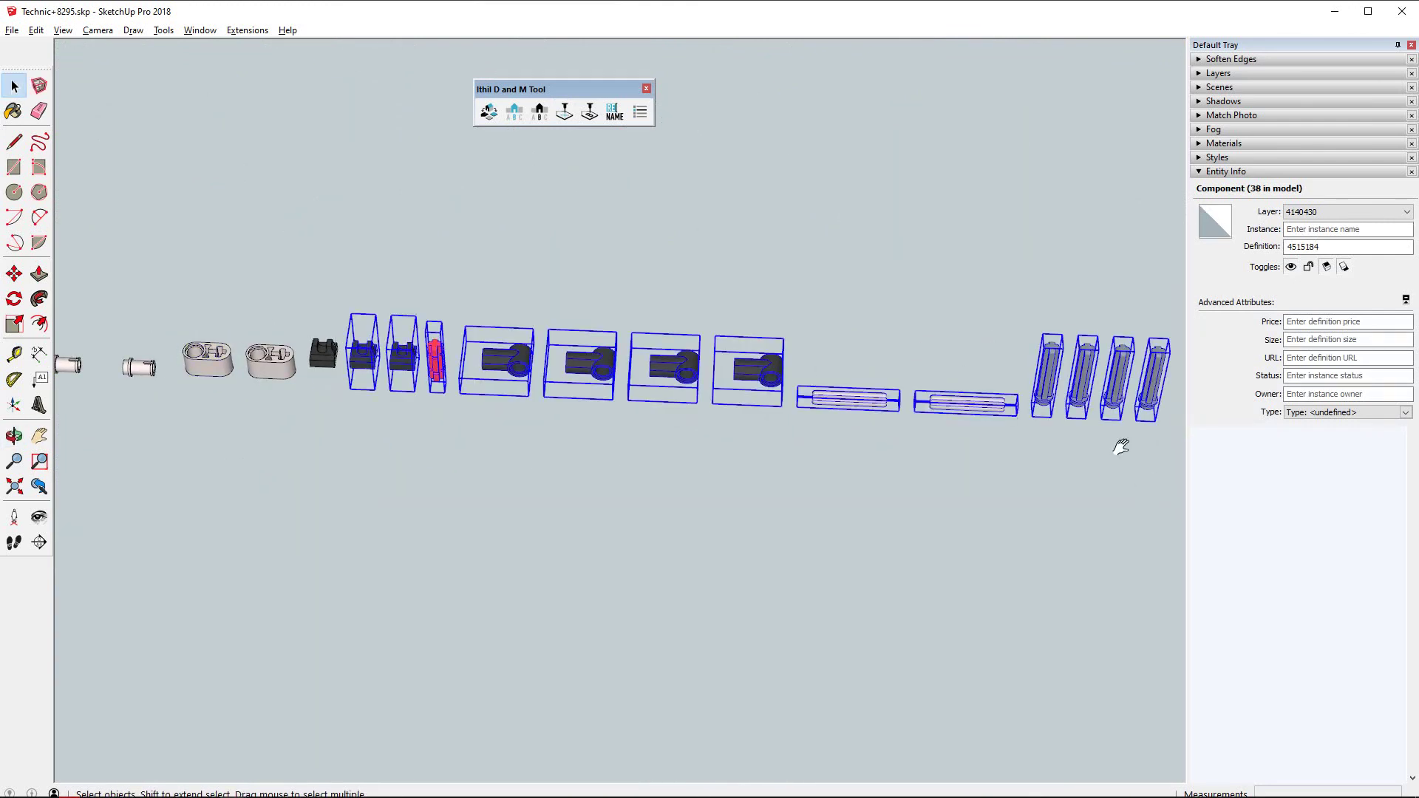
Step: Engrave part numbers on the 13 selected parts with font size 2 and rotation 0
middle_click_drag(1115, 444, 685, 329, "shift")
left_click(560, 110)
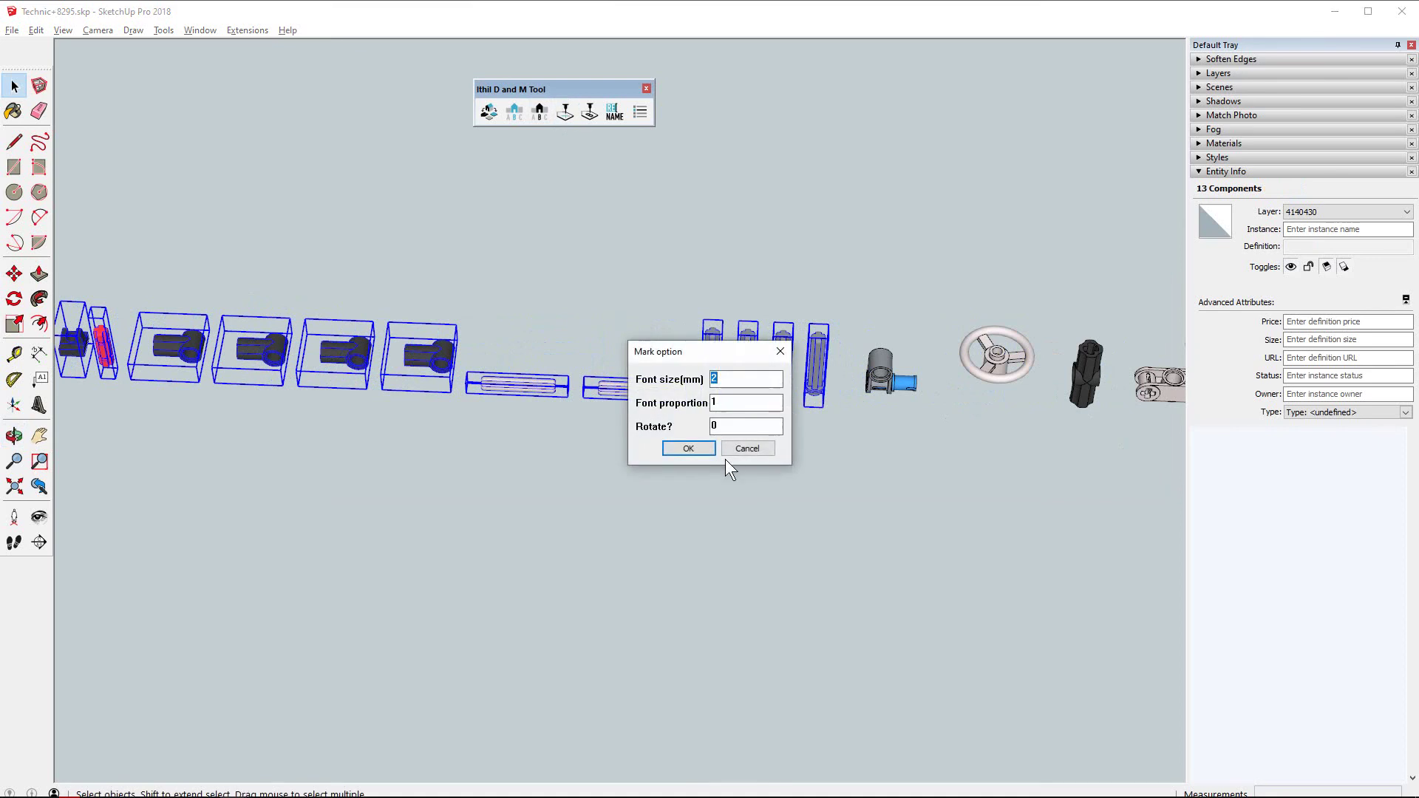
left_click(693, 450)
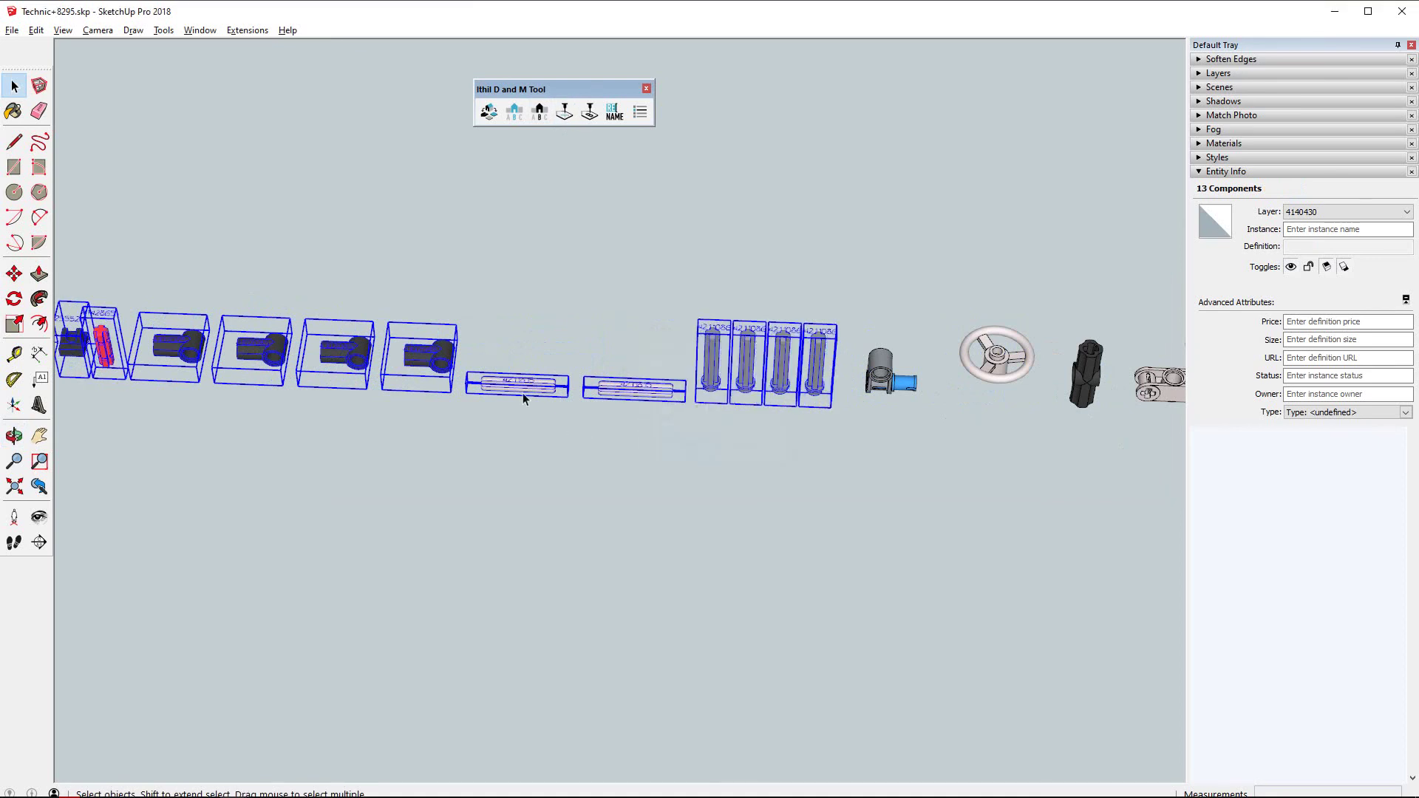
middle_click_drag(490, 375, 591, 392)
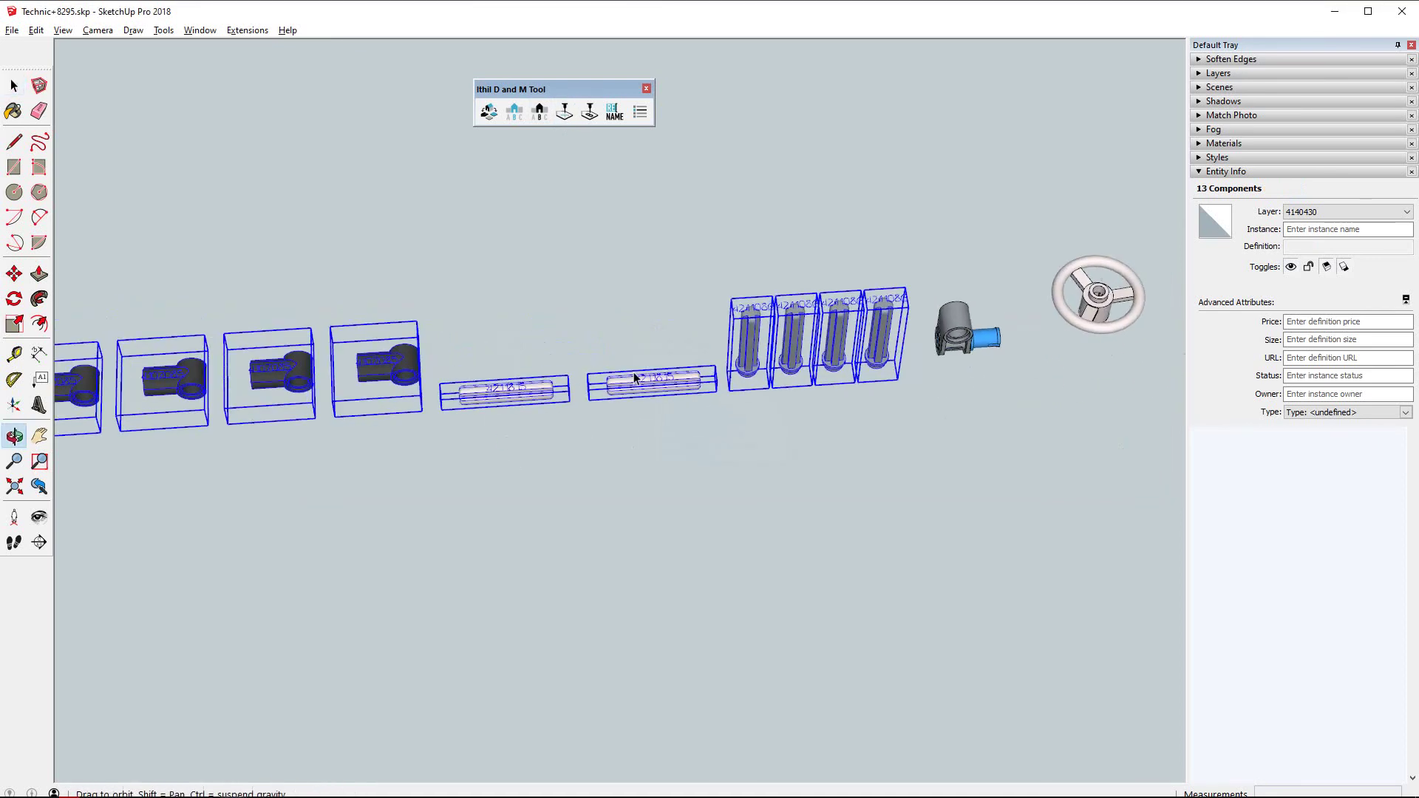
Step: Move both 4211815 axles down out of the row
left_click(633, 407)
key("m")
left_click_drag(634, 408, 658, 435)
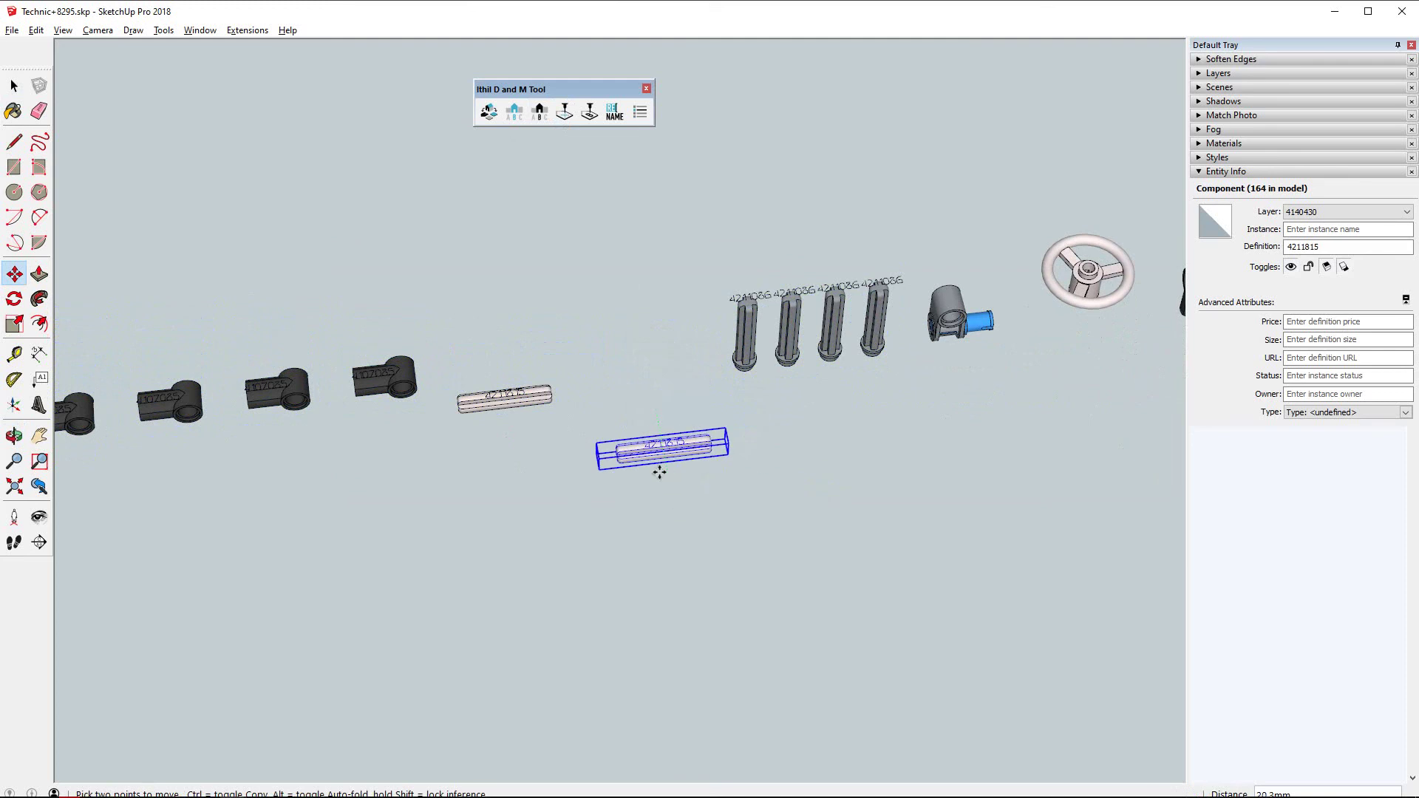
key("space")
key("m")
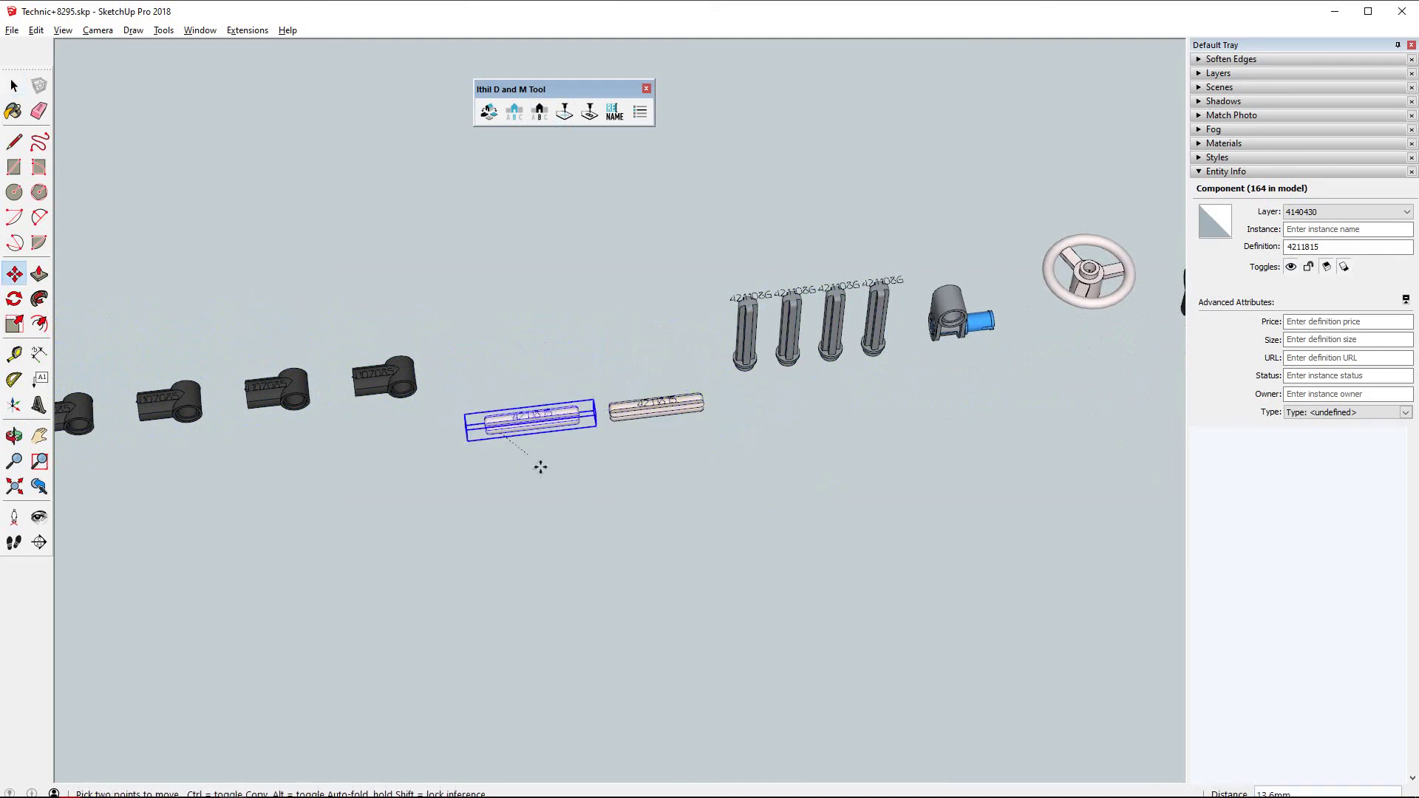
left_click_drag(512, 410, 559, 492)
key("space")
Step: Move one 4211086 pin left out of line
left_click(726, 363)
key("m")
left_click_drag(724, 366, 591, 362)
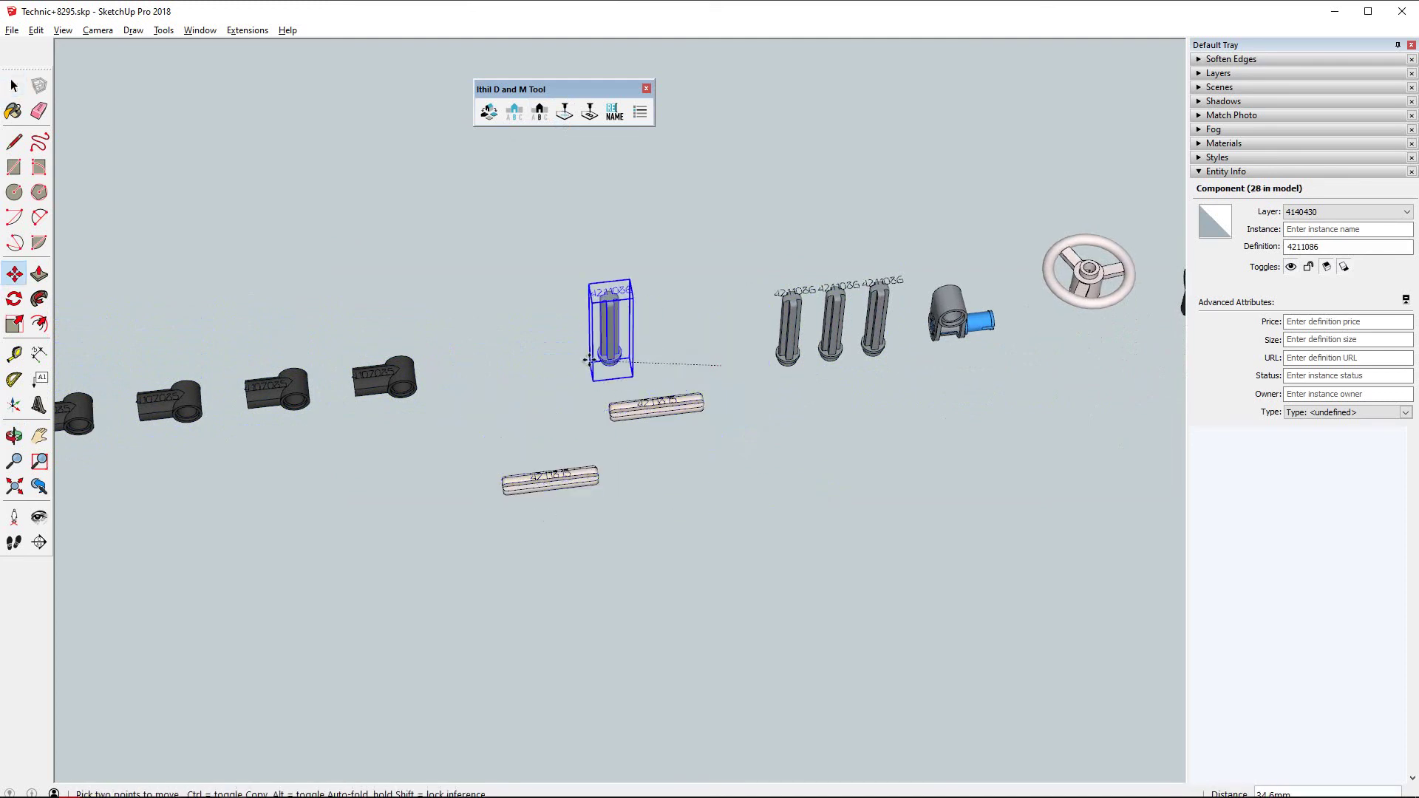
key("space")
scroll(600, 339, "down", 3)
Step: Zoom to the 255526 blocks and lift the first one above the row
middle_click_drag(436, 360, 591, 399, "shift")
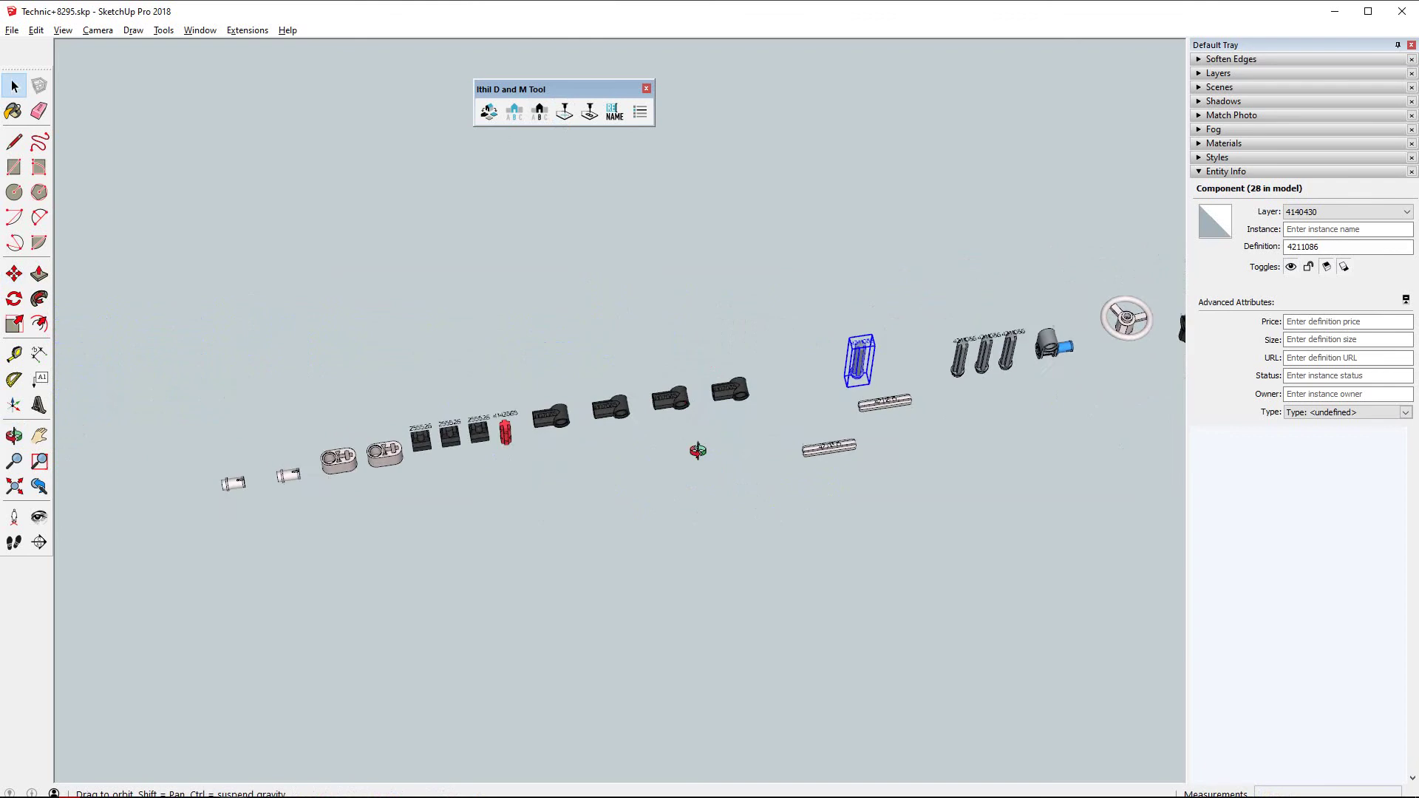
scroll(423, 415, "up", 2)
scroll(423, 415, "up", 3)
scroll(423, 416, "up", 3)
scroll(423, 415, "up", 2)
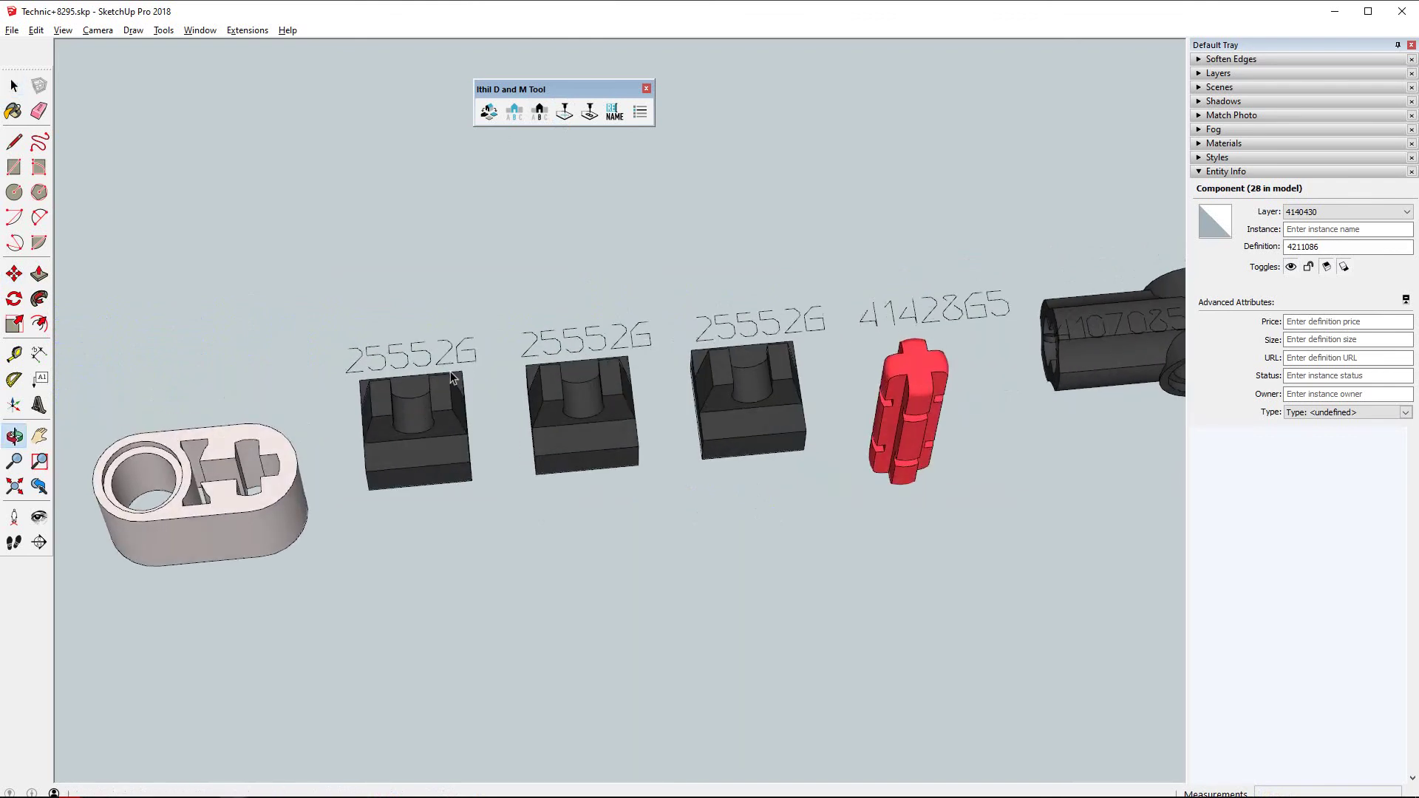
left_click(431, 444)
middle_click_drag(431, 443, 473, 551)
key("m")
left_click(473, 551)
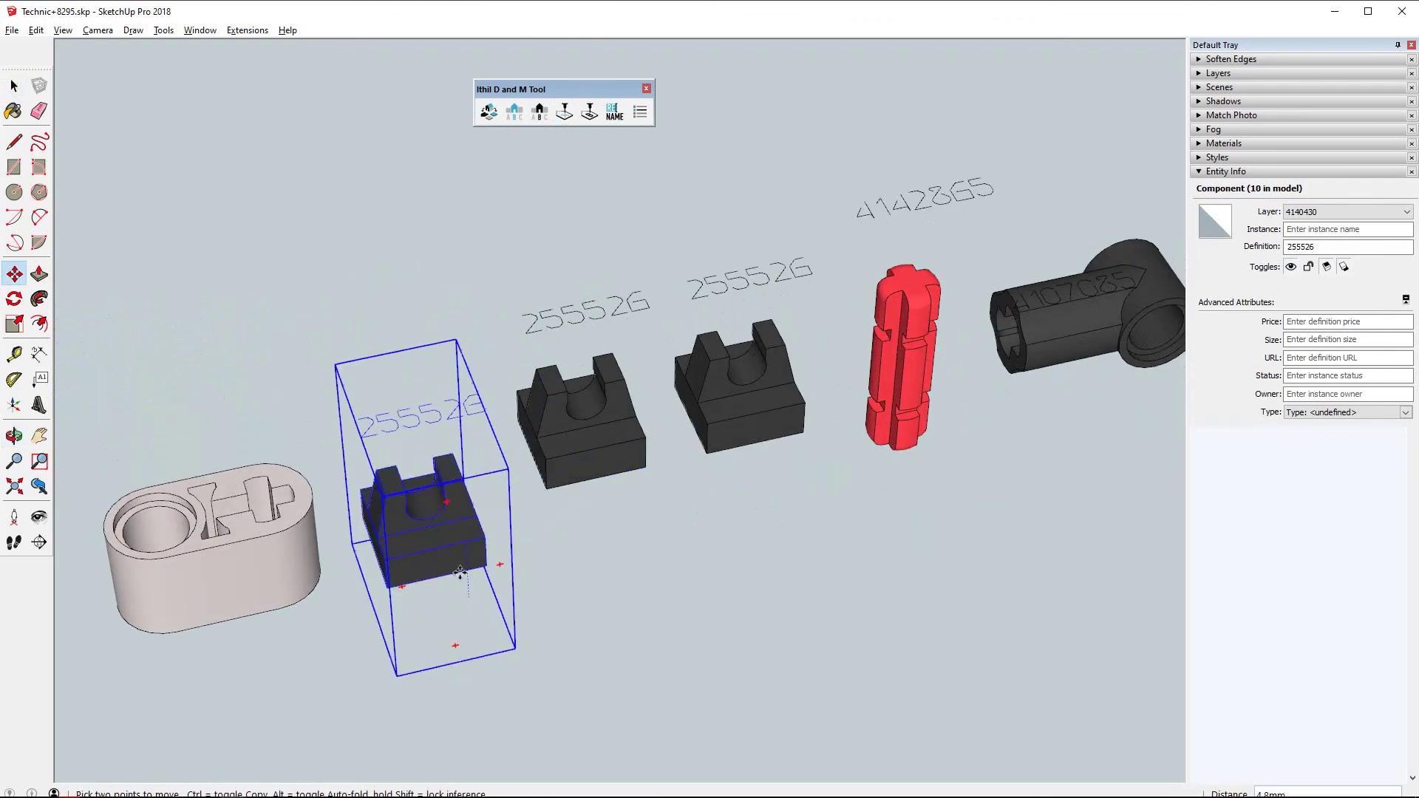
left_click(365, 344)
key("space")
Step: Set the lifted 255526 block in place and pan out over the whole model
middle_click_drag(459, 244, 627, 193)
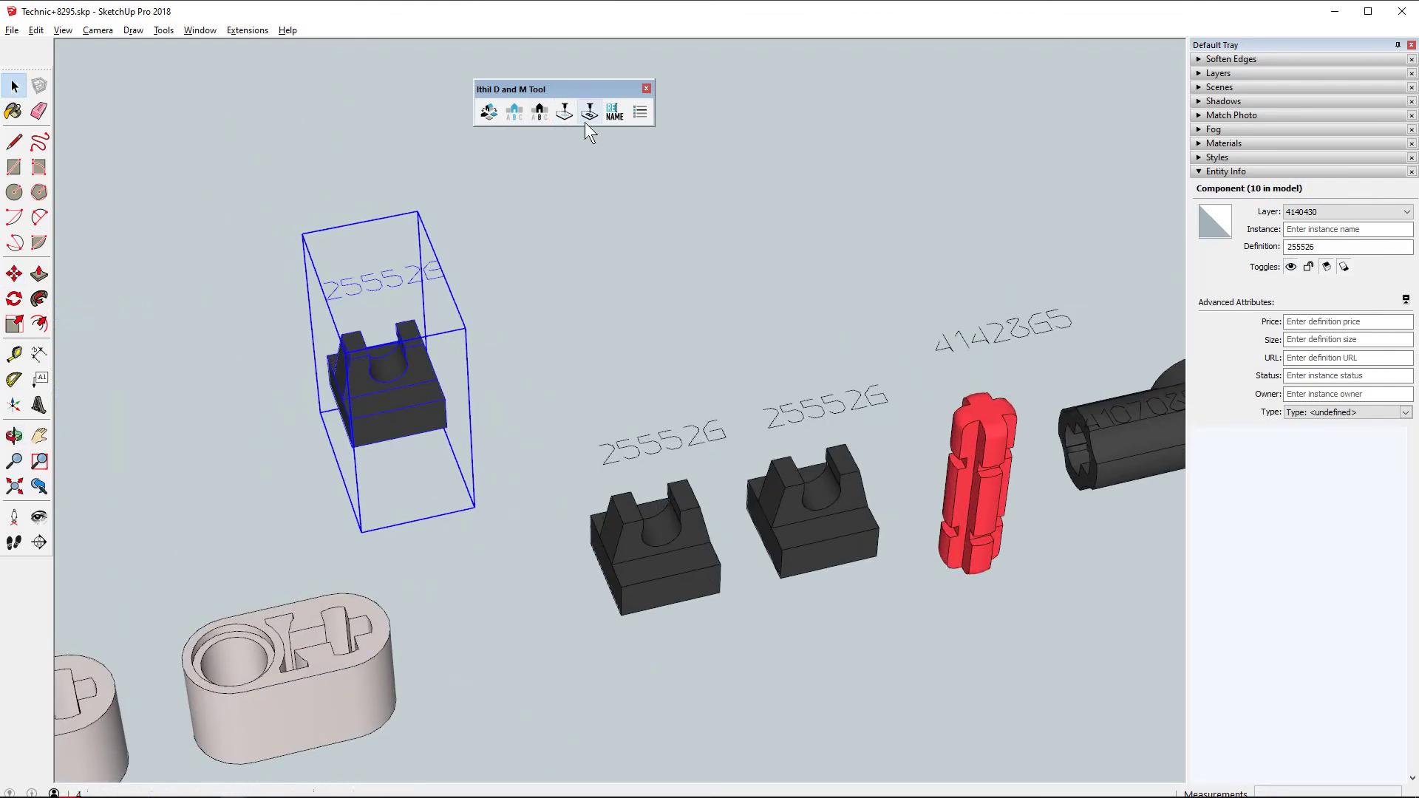
left_click(411, 384)
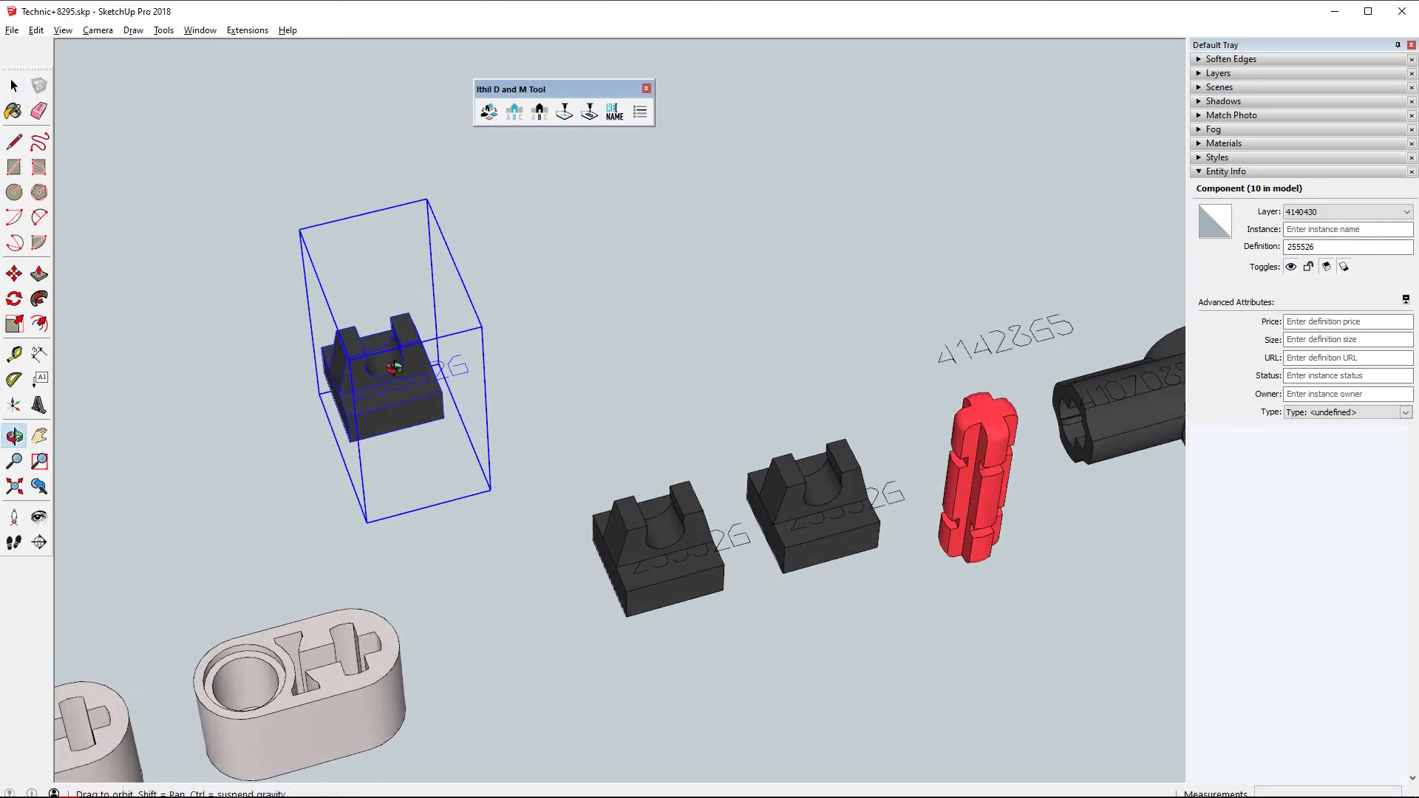
key("space")
middle_click_drag(411, 383, 389, 336)
scroll(393, 331, "down", 5)
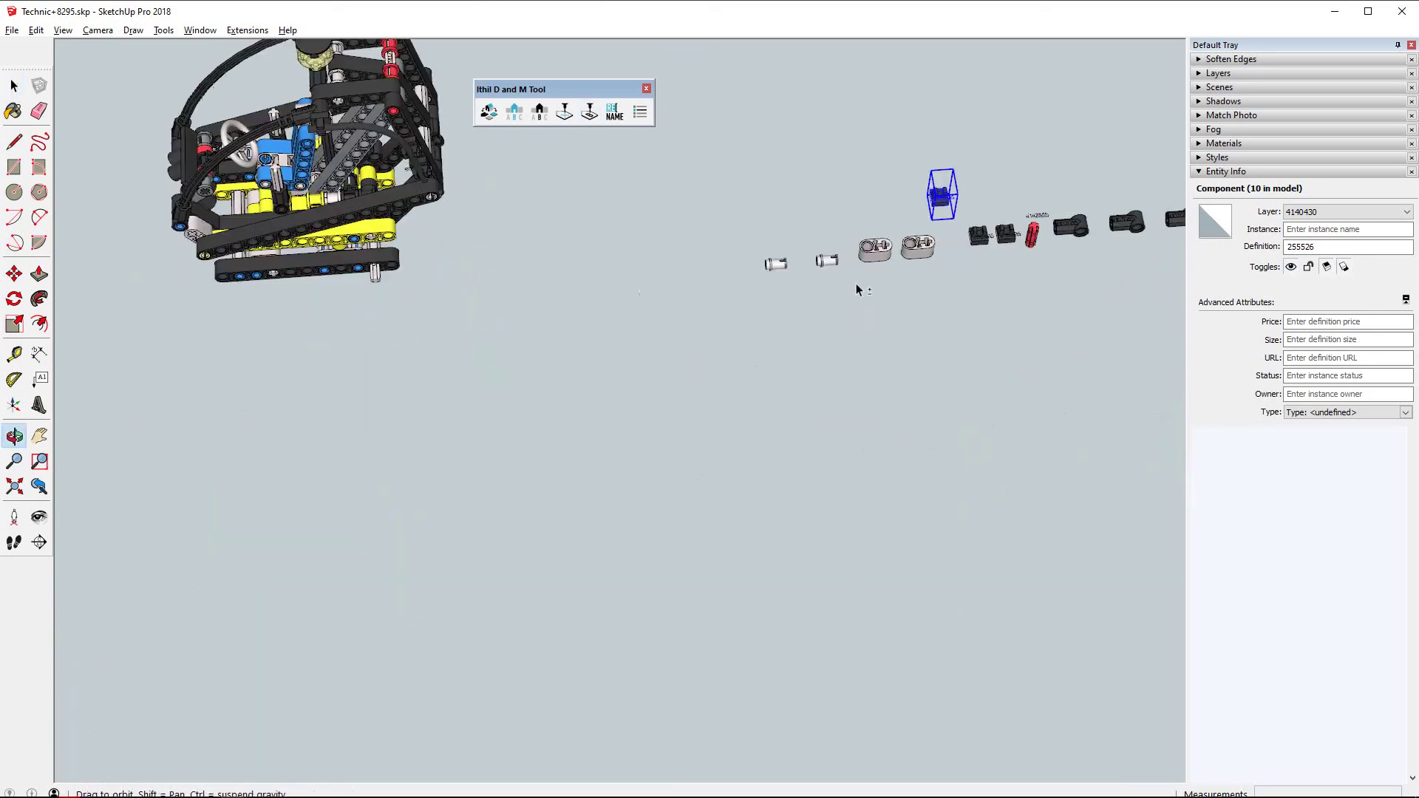
mouse_move(732, 231)
middle_mouse_down("shift")
mouse_move(492, 235)
mouse_move(717, 102)
middle_mouse_up("shift")
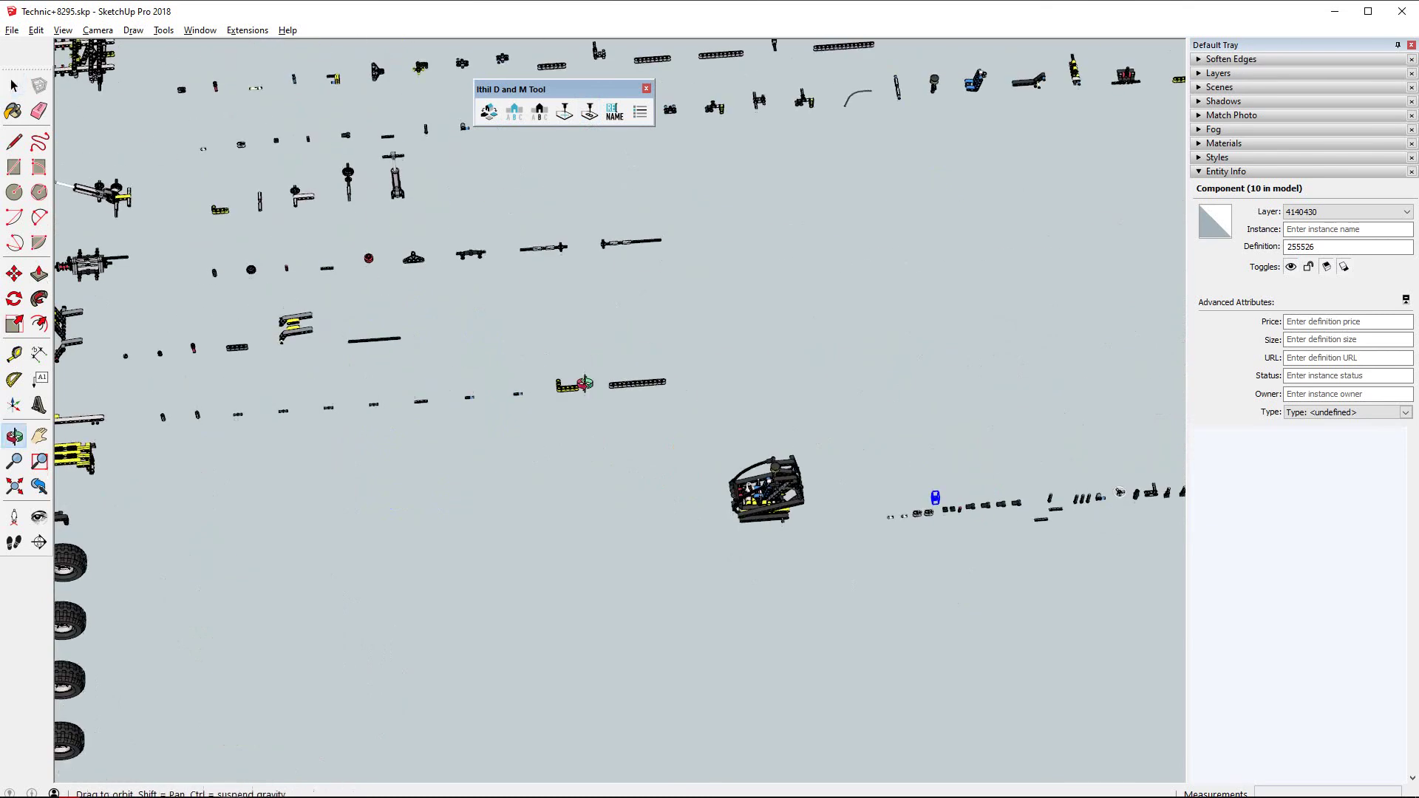
scroll(590, 402, "up", 3)
scroll(622, 365, "up", 3)
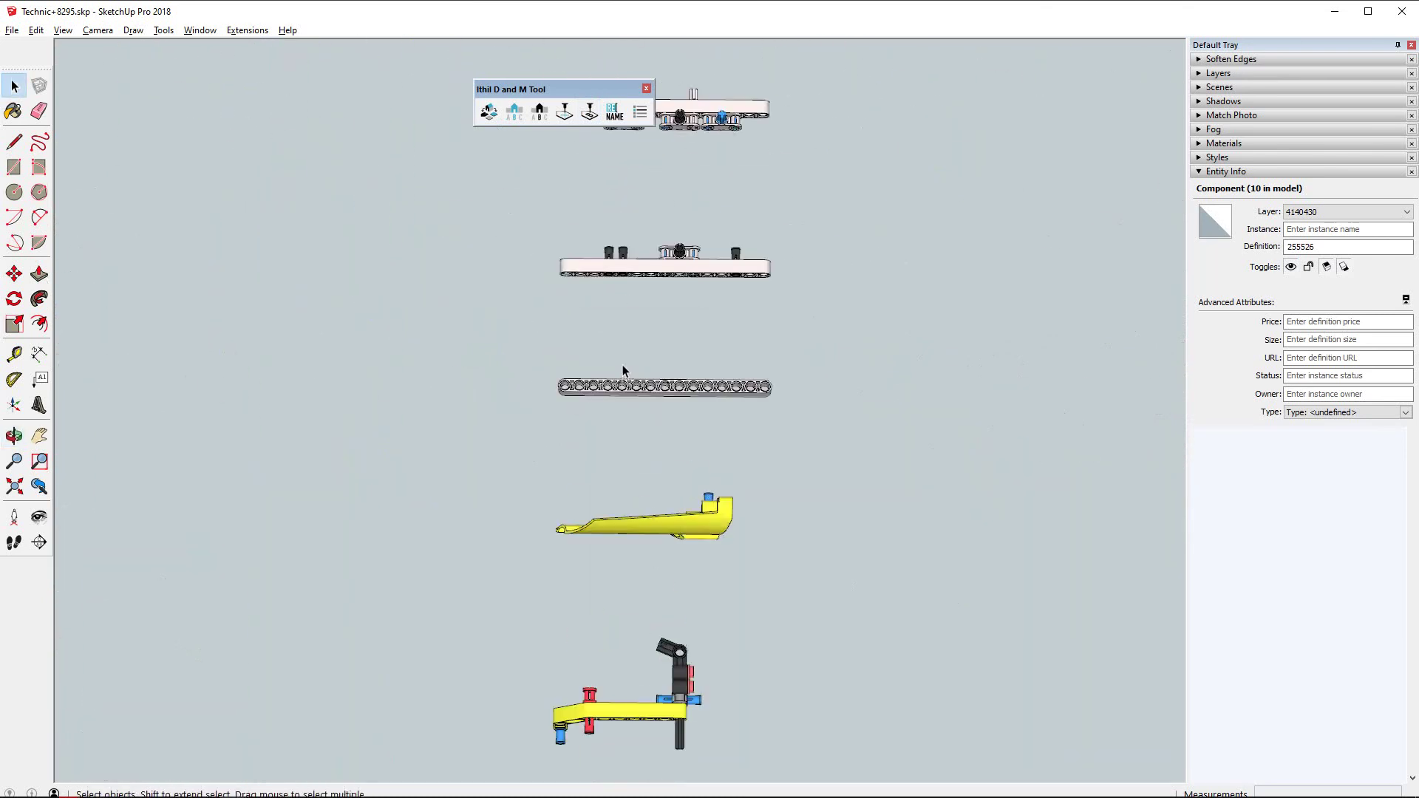
scroll(622, 365, "up", 2)
middle_click_drag(507, 475, 545, 427)
scroll(544, 428, "up", 2)
left_click(547, 428)
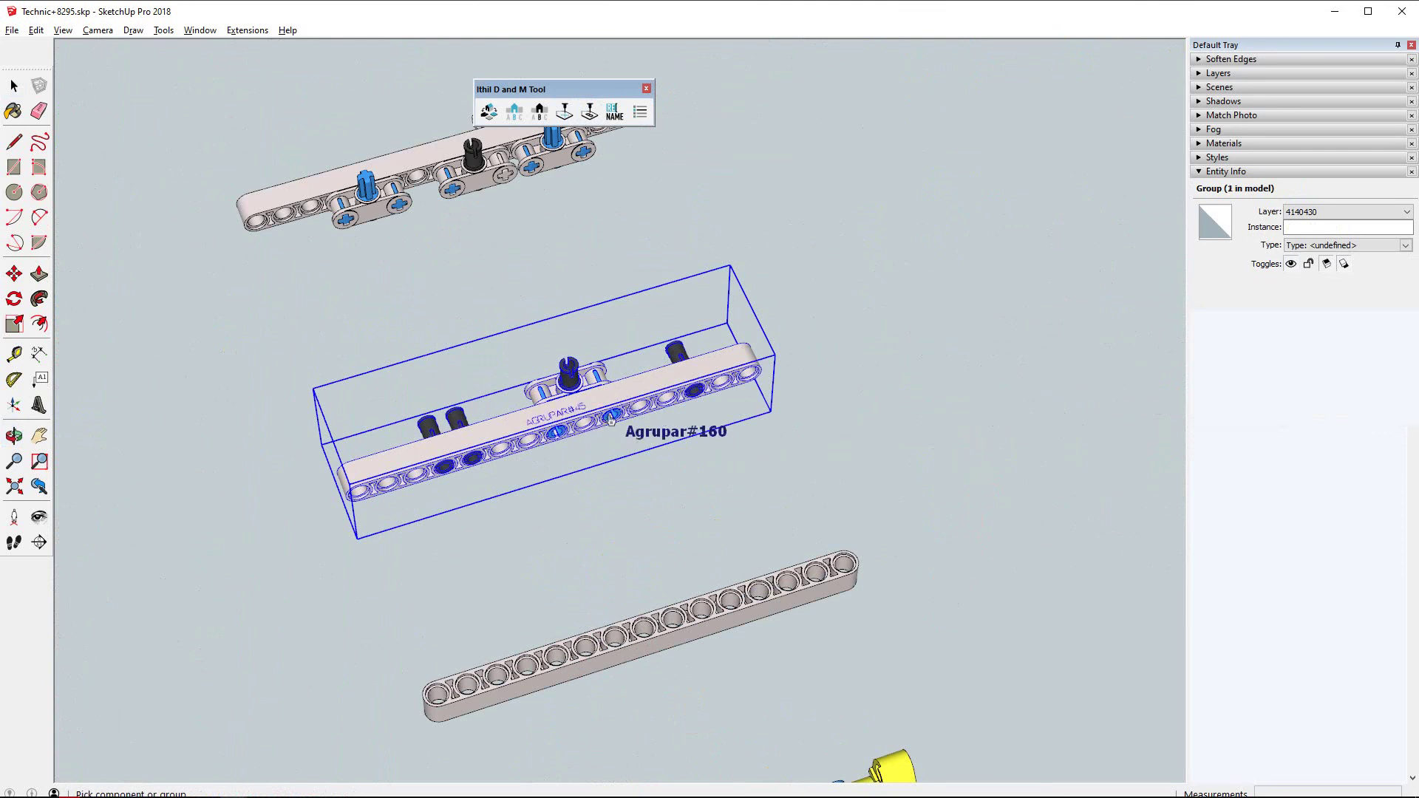
mouse_move(610, 402)
middle_mouse_down()
mouse_move(574, 630)
mouse_move(289, 326)
mouse_move(388, 451)
middle_mouse_up()
scroll(370, 399, "up", 2)
scroll(378, 387, "up", 2)
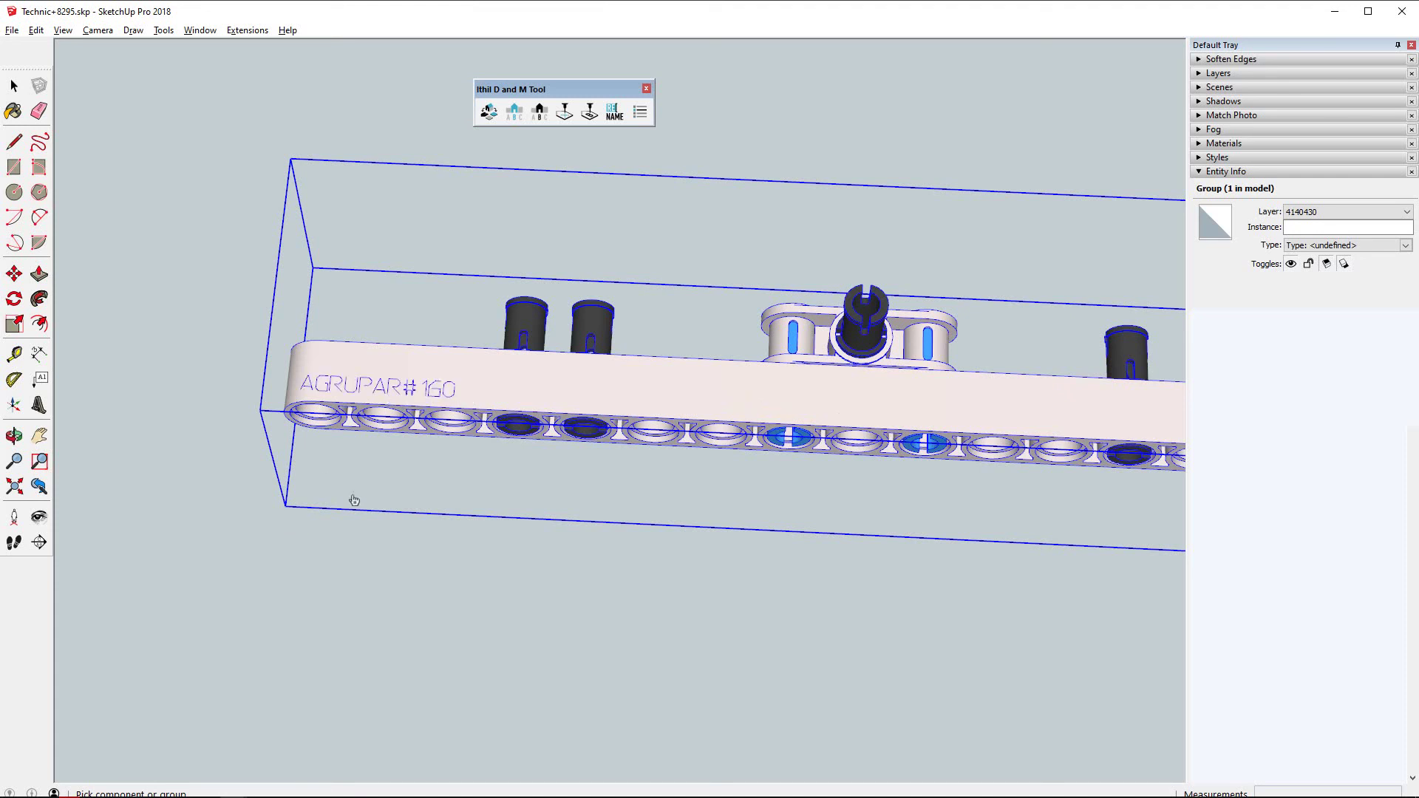
mouse_move(354, 500)
middle_mouse_down()
mouse_move(253, 244)
mouse_move(212, 219)
mouse_move(476, 510)
mouse_move(583, 510)
mouse_move(722, 278)
mouse_move(818, 362)
middle_mouse_up()
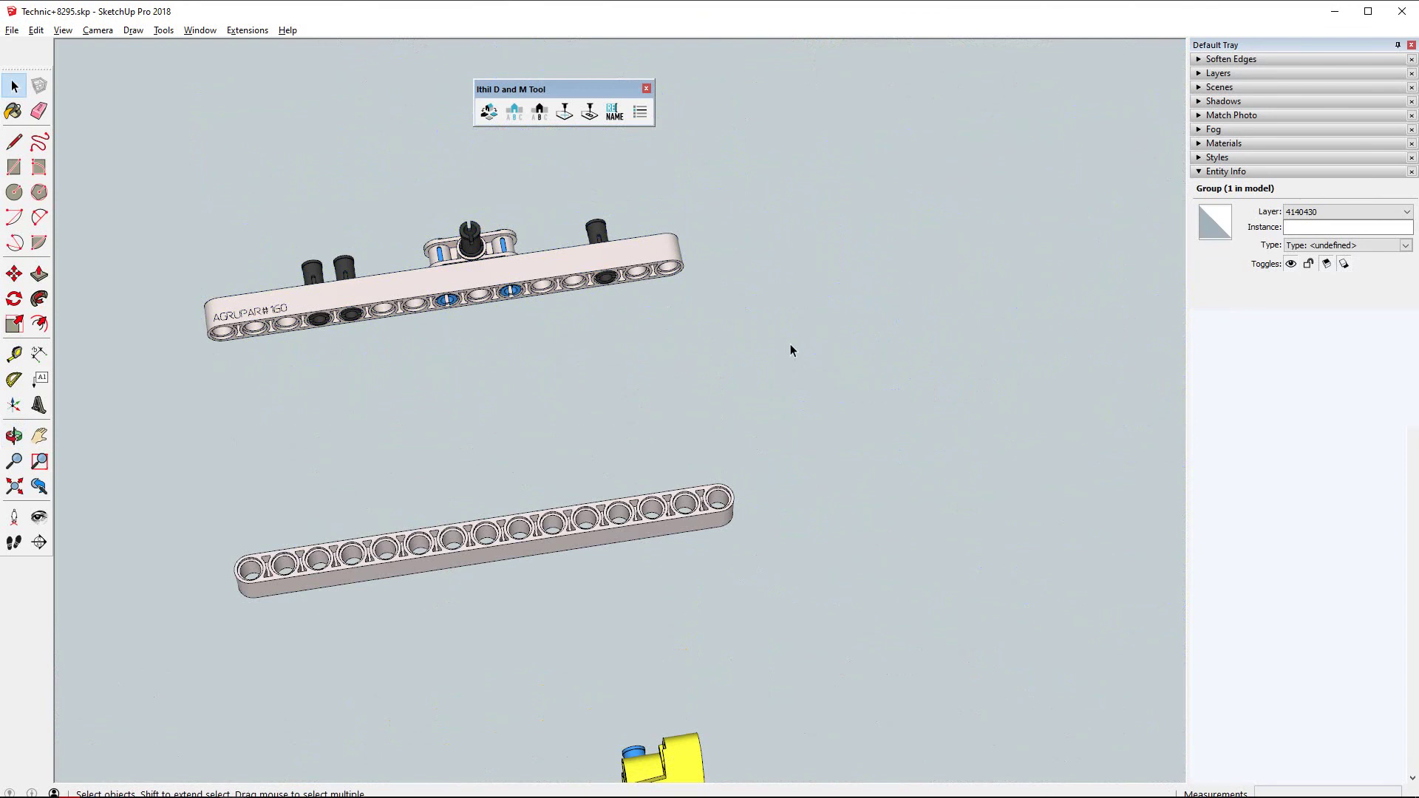
middle_click_drag(563, 360, 730, 349, "shift")
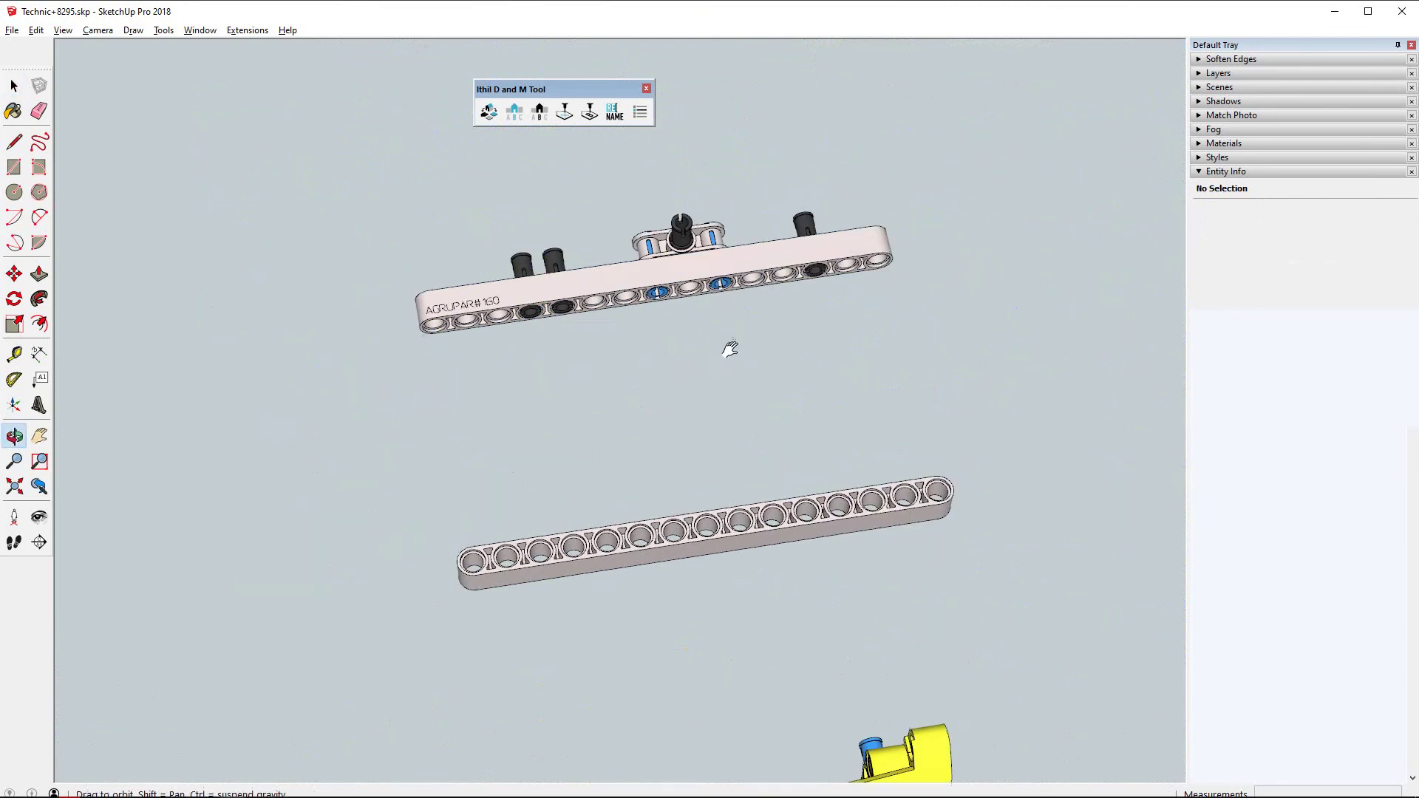
key("space")
left_click(645, 316)
middle_click_drag(646, 316, 569, 173)
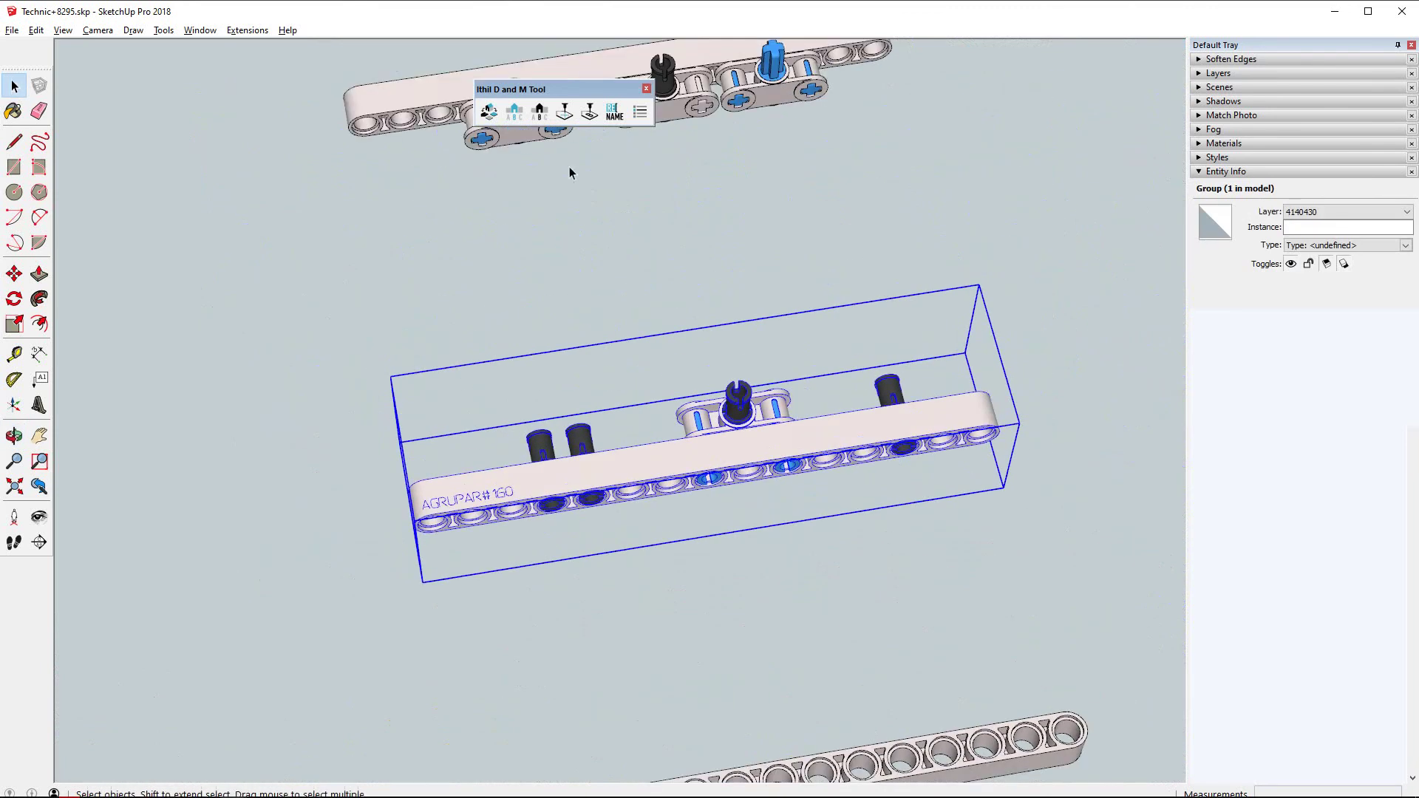
Step: Add a 12 mm AGRUPAR#160 label above the beam group with rotation 0 instead of 45
left_click(546, 111)
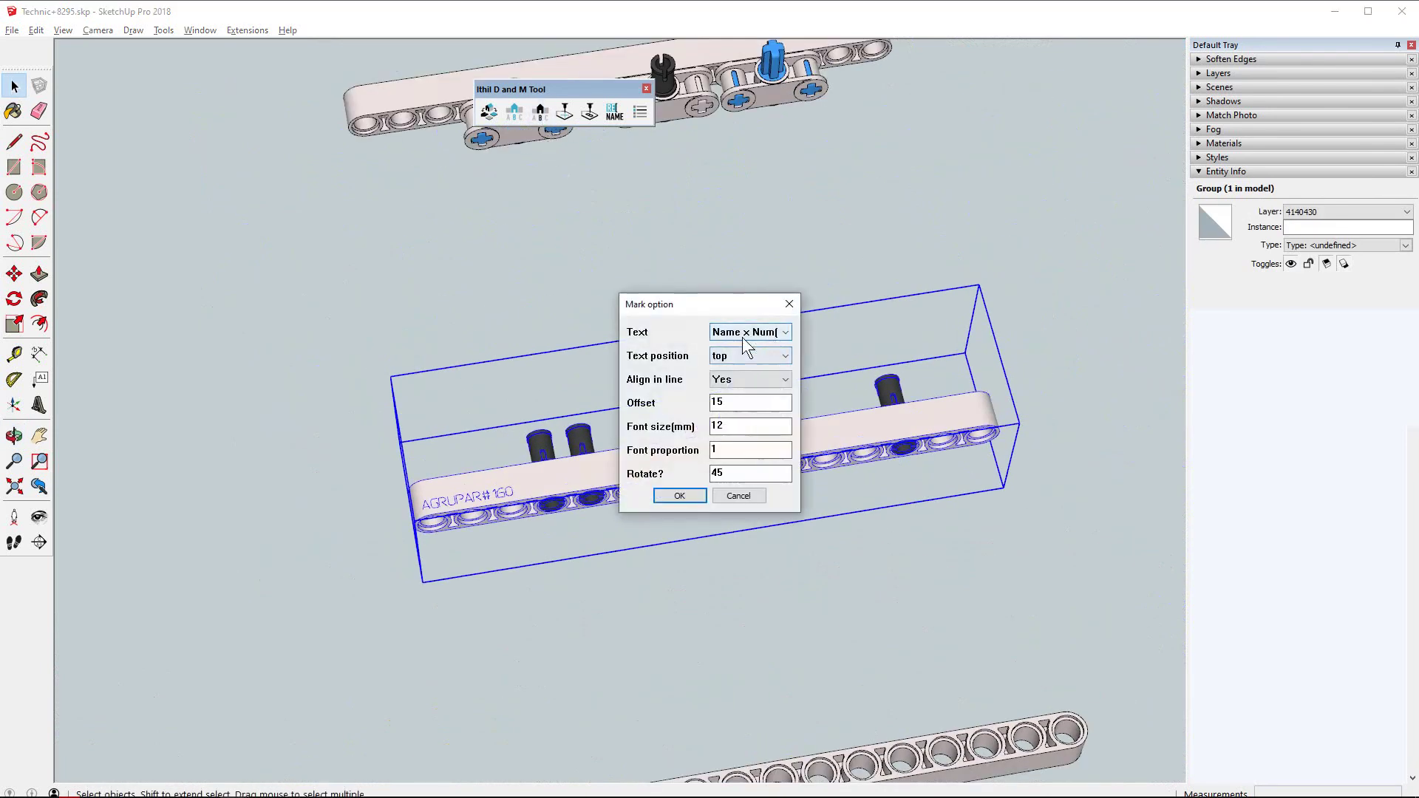
double_click(767, 468)
type("0")
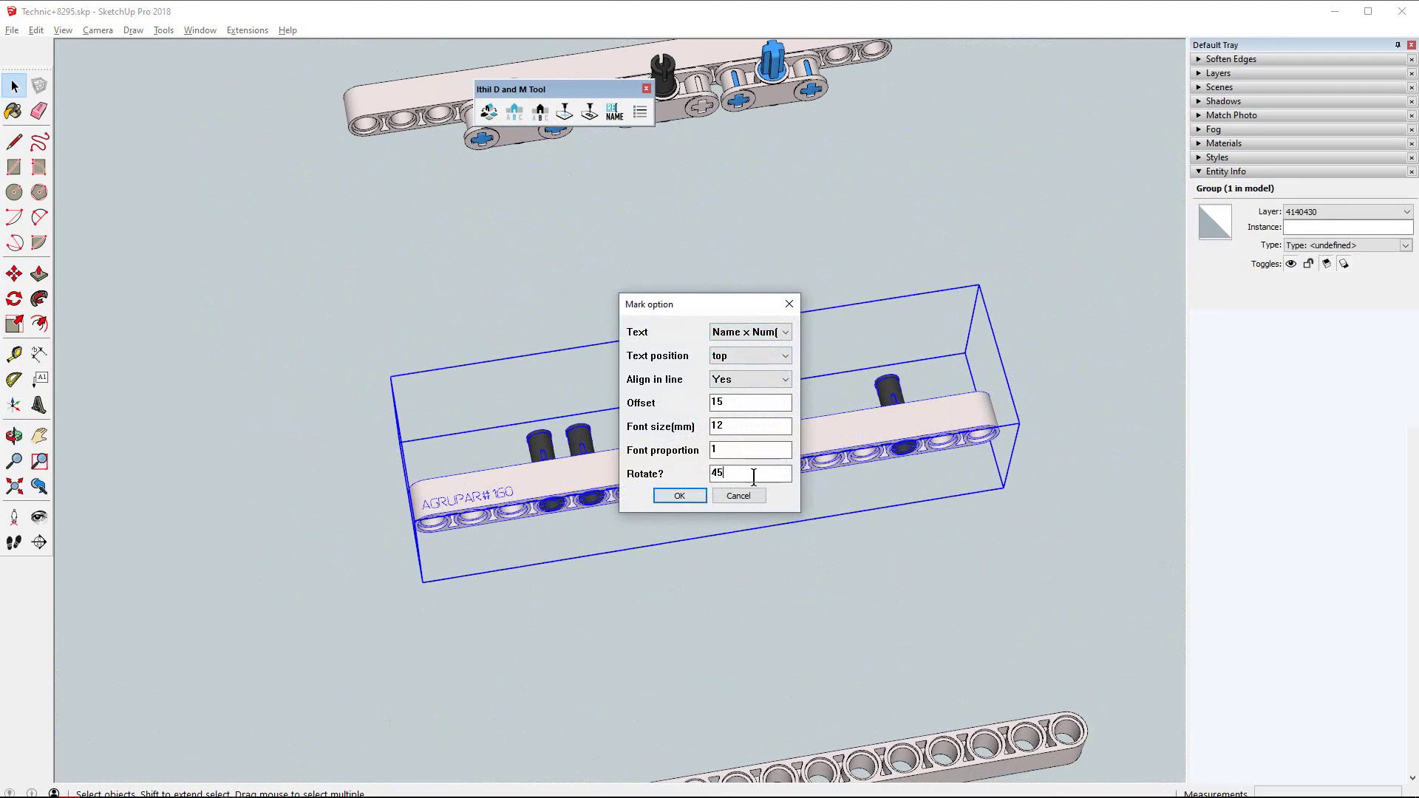
left_click(676, 497)
middle_click_drag(668, 497, 569, 551)
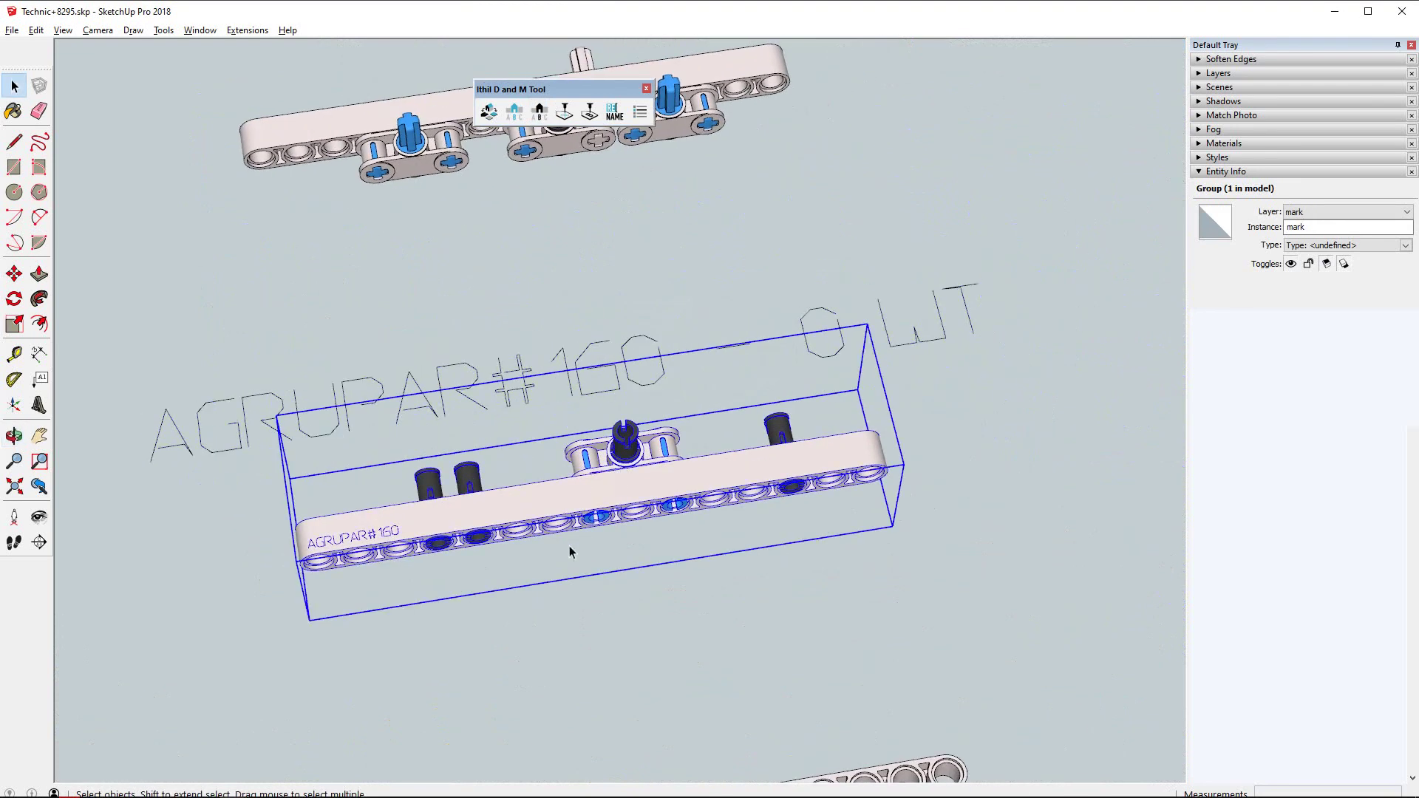
left_click(615, 113)
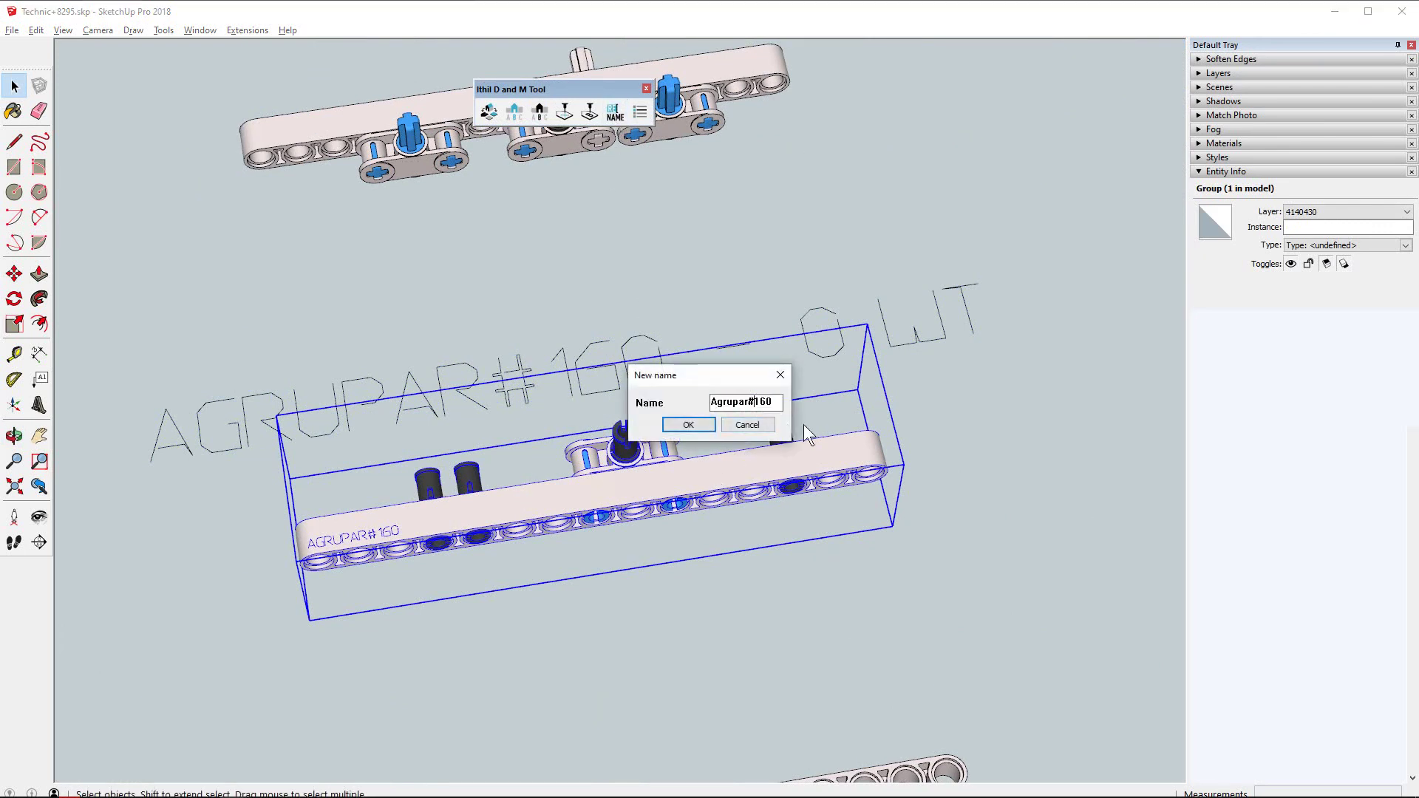
Step: Rename the beam group from Agrupar#160 to Agrupar_160_L
key("BackSpace")
type("_160")
type("_L")
left_click(698, 426)
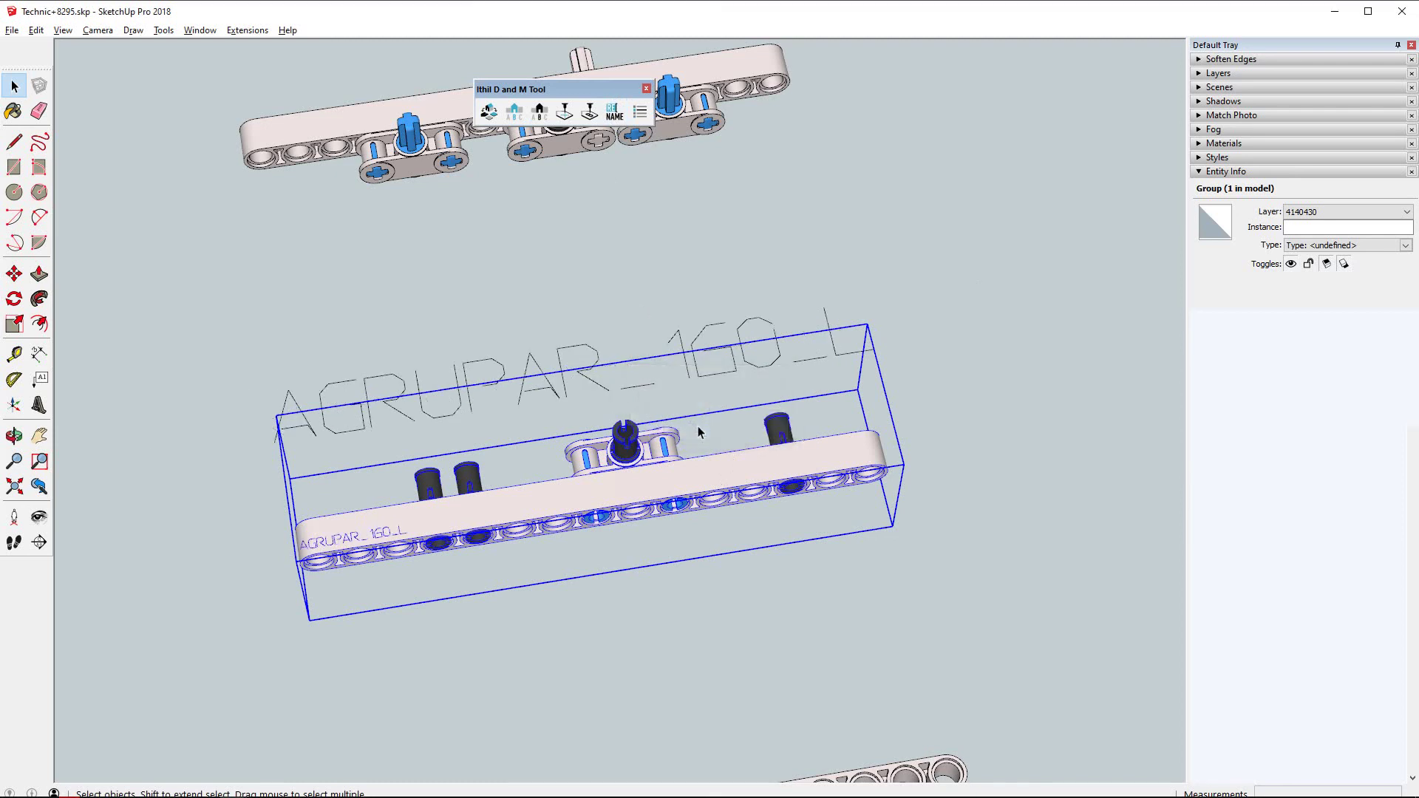